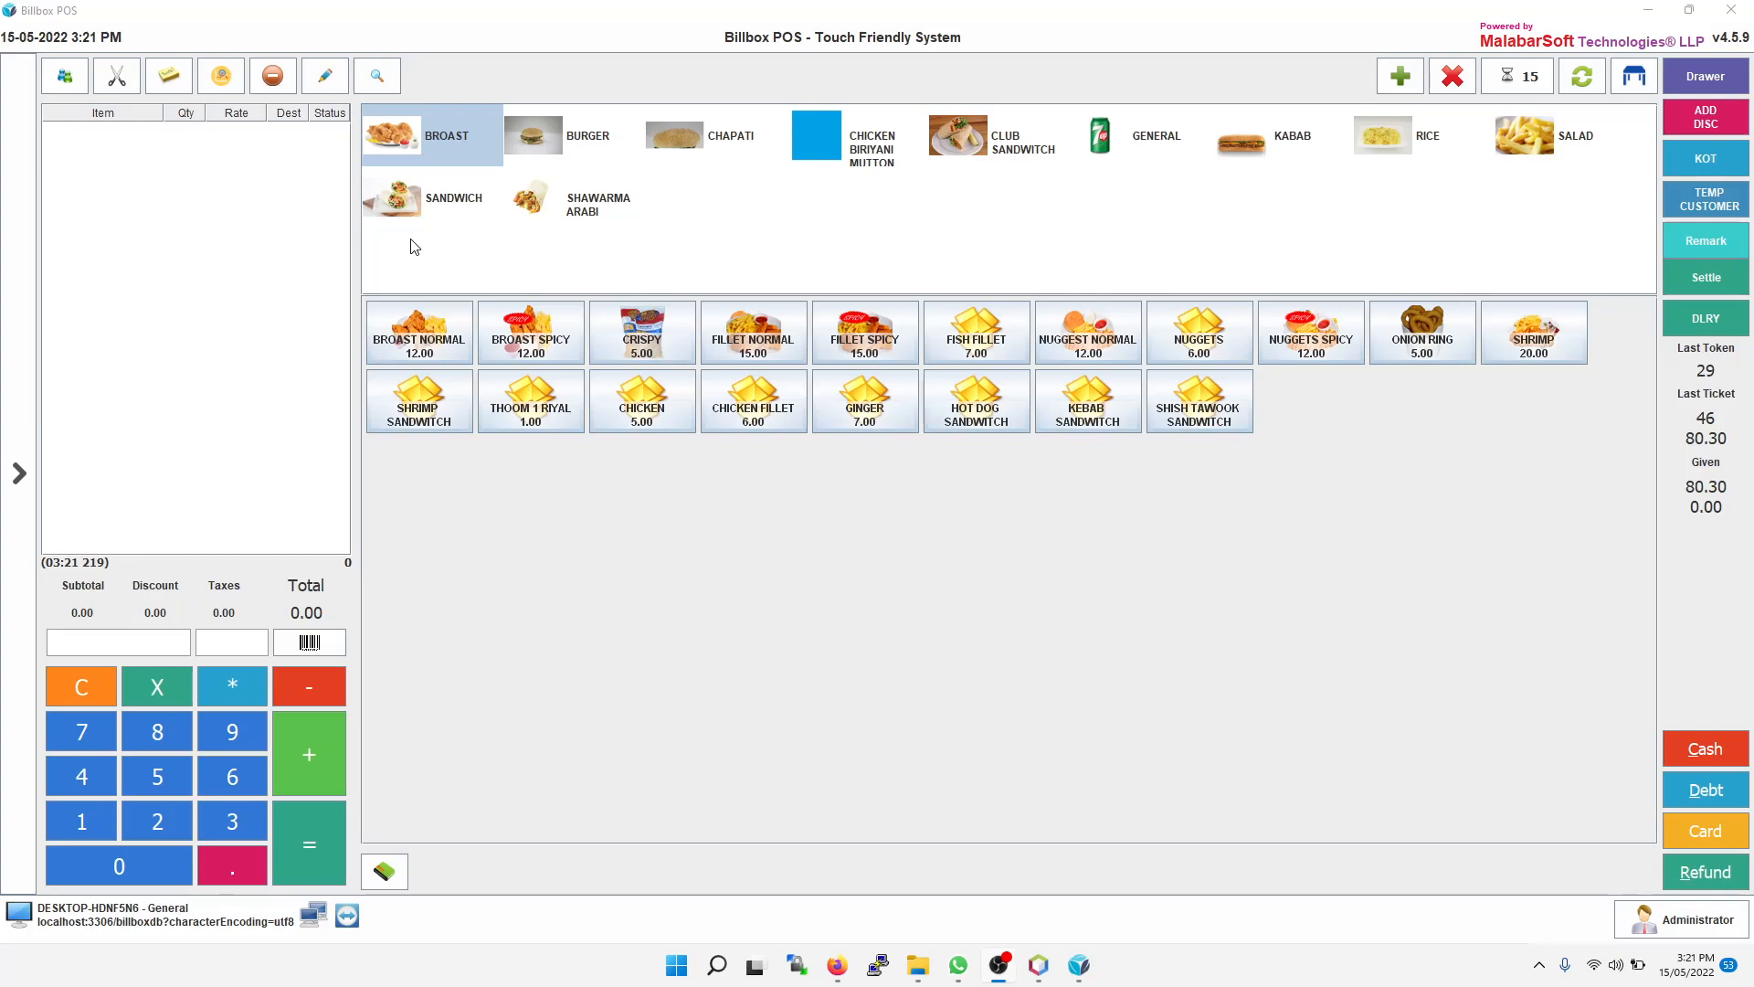
Step: Open the general configuration, keep the Tickets layout as restaurantv2, and save the settings
click(19, 473)
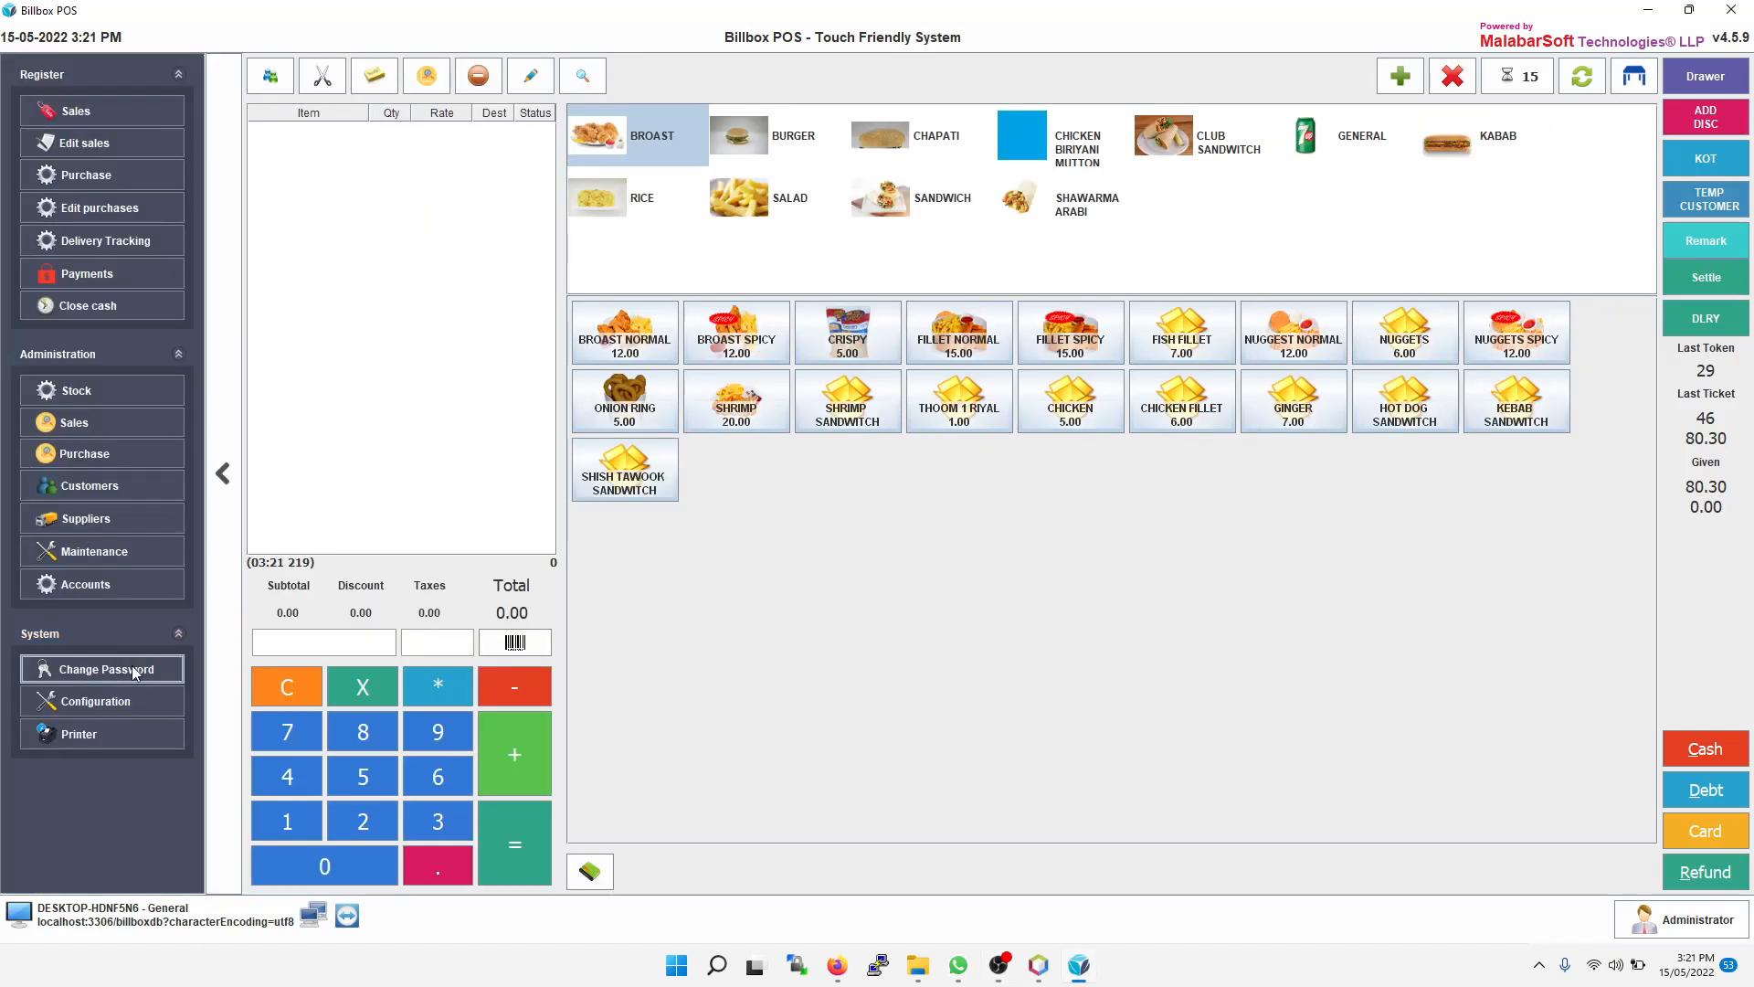
click(130, 703)
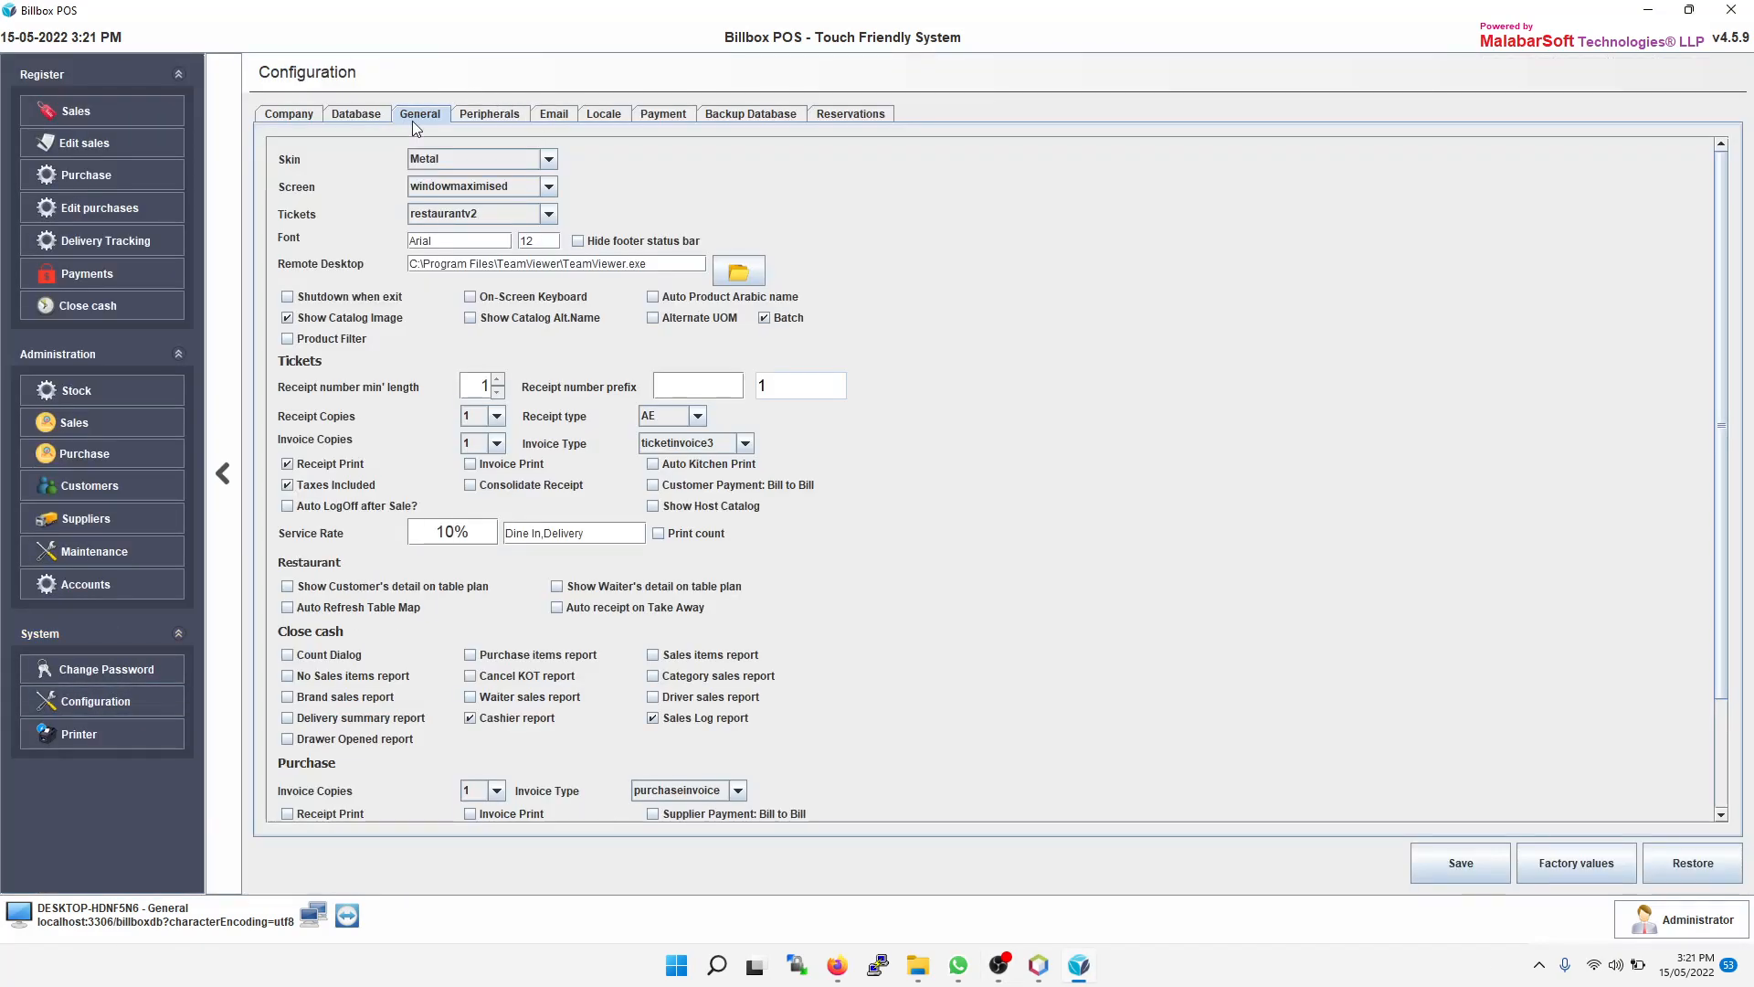
click(484, 212)
click(484, 212)
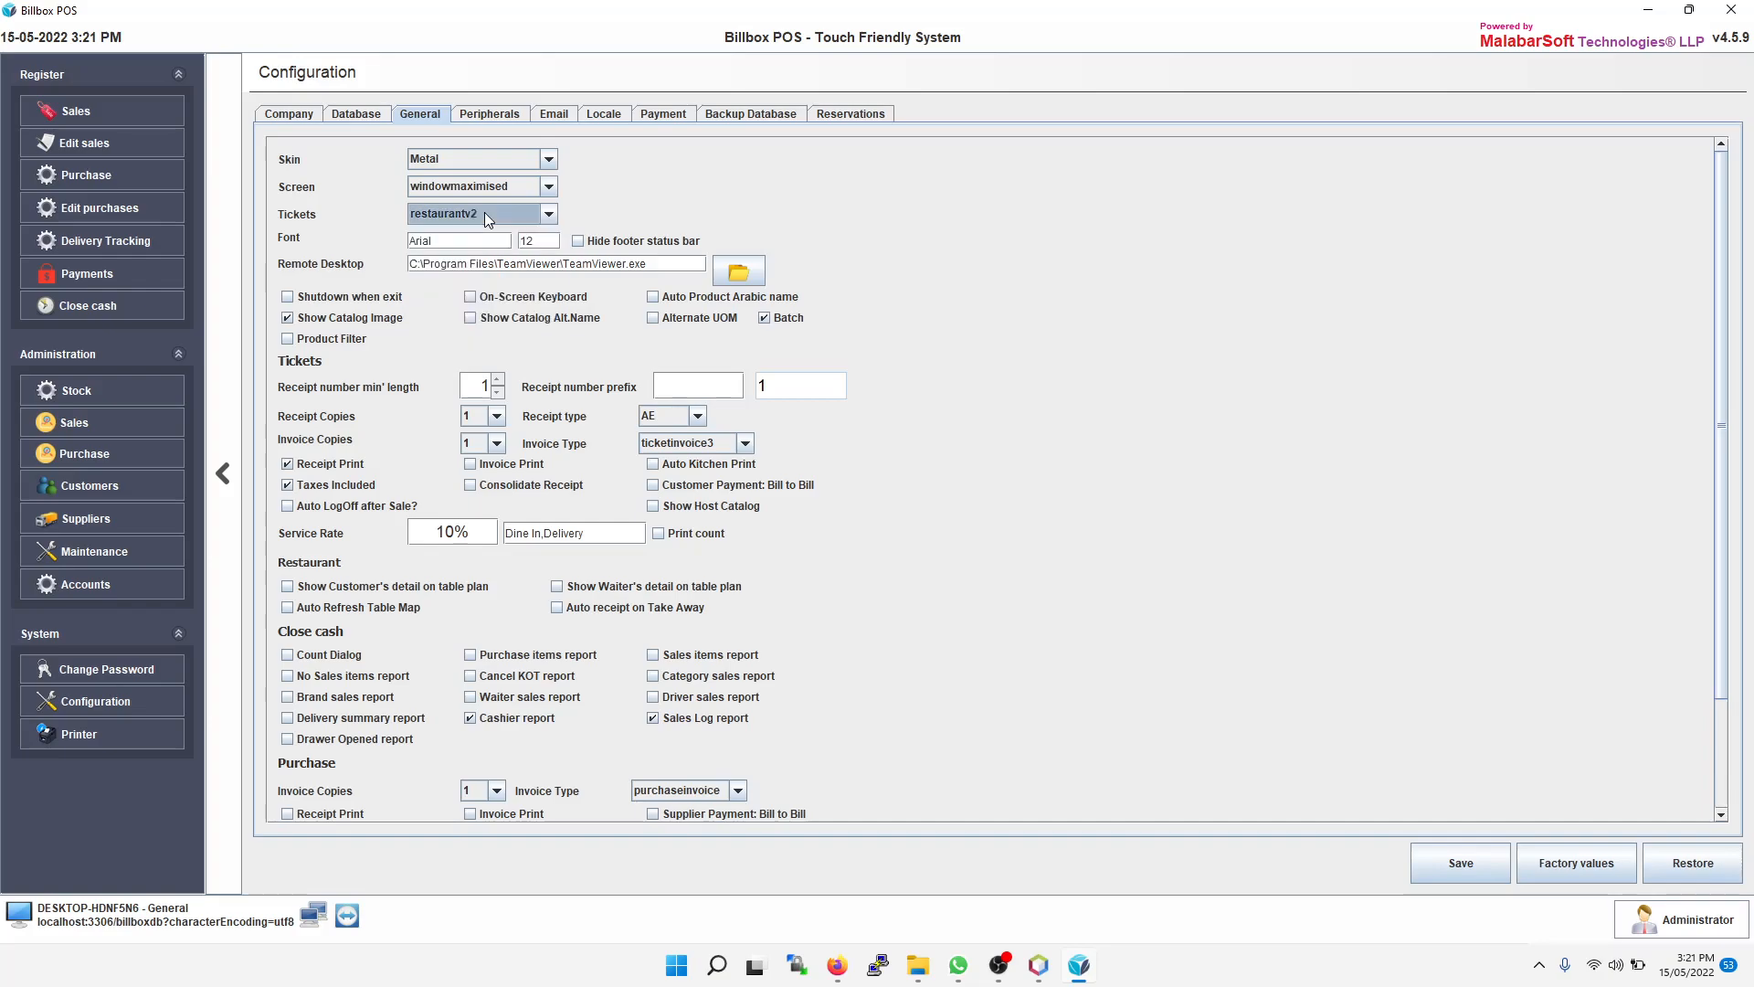
click(1457, 863)
click(996, 522)
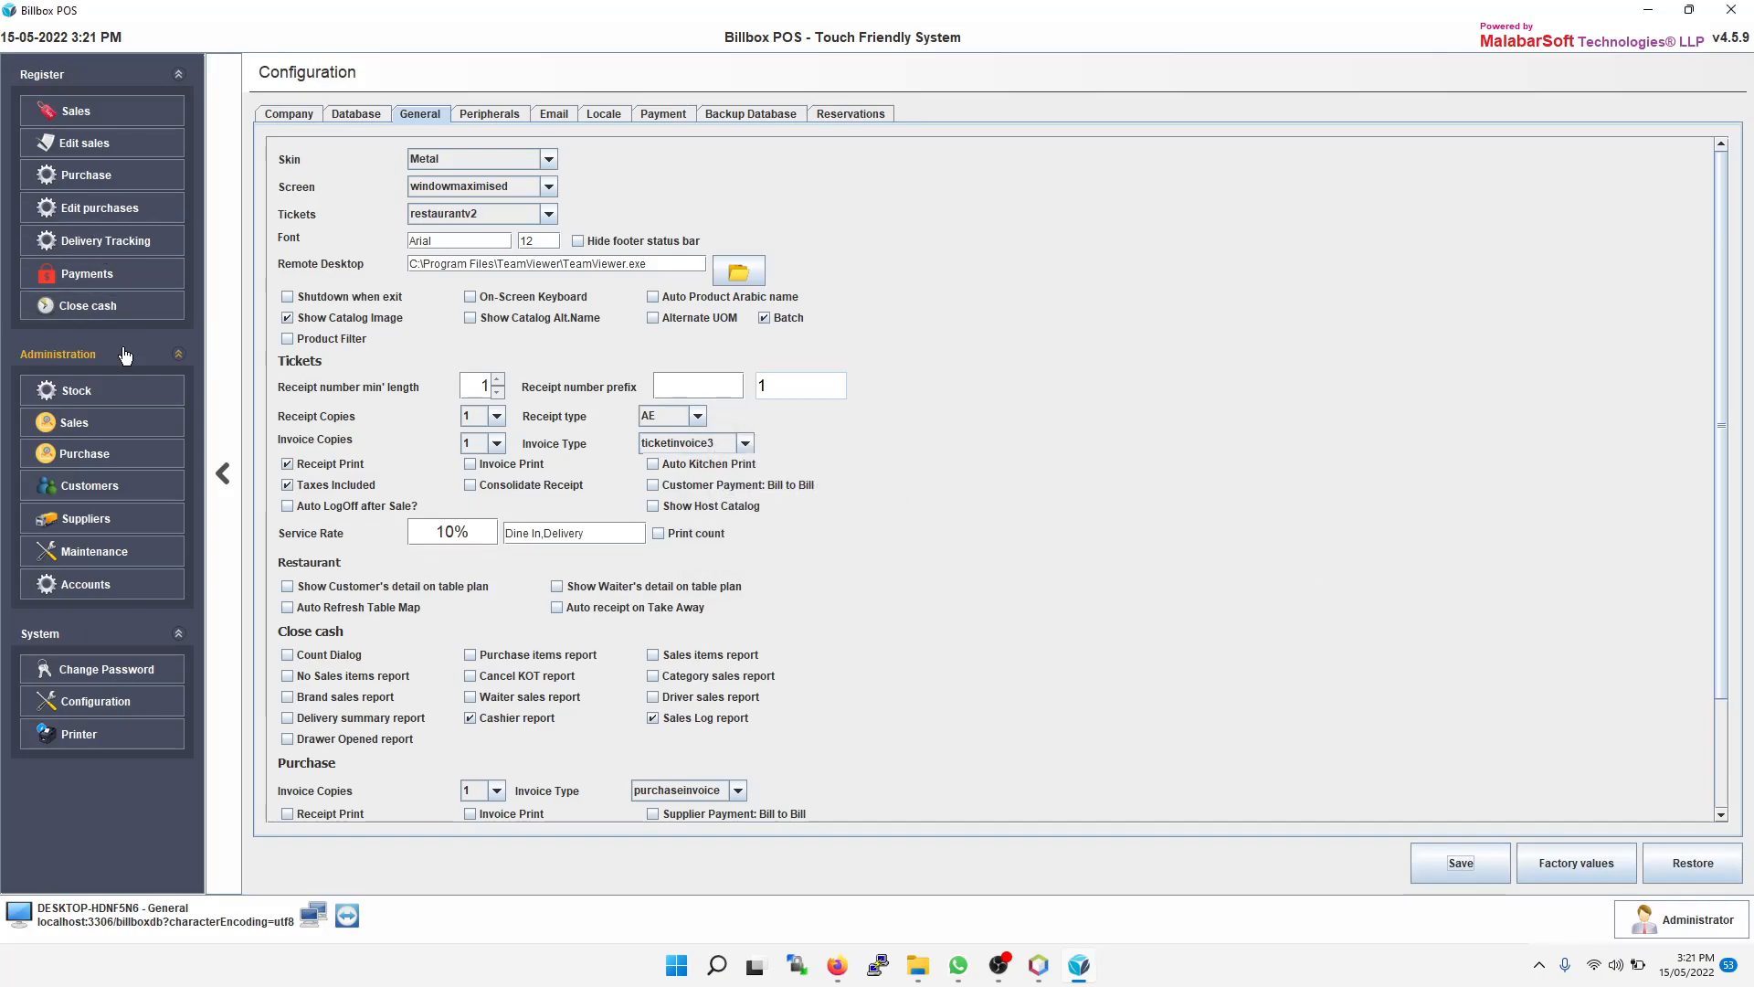
Step: Return to the sales screen and add Chicken Burger, Beef Burger and Jubna Meal Chicken Burger to the order
click(102, 113)
click(217, 472)
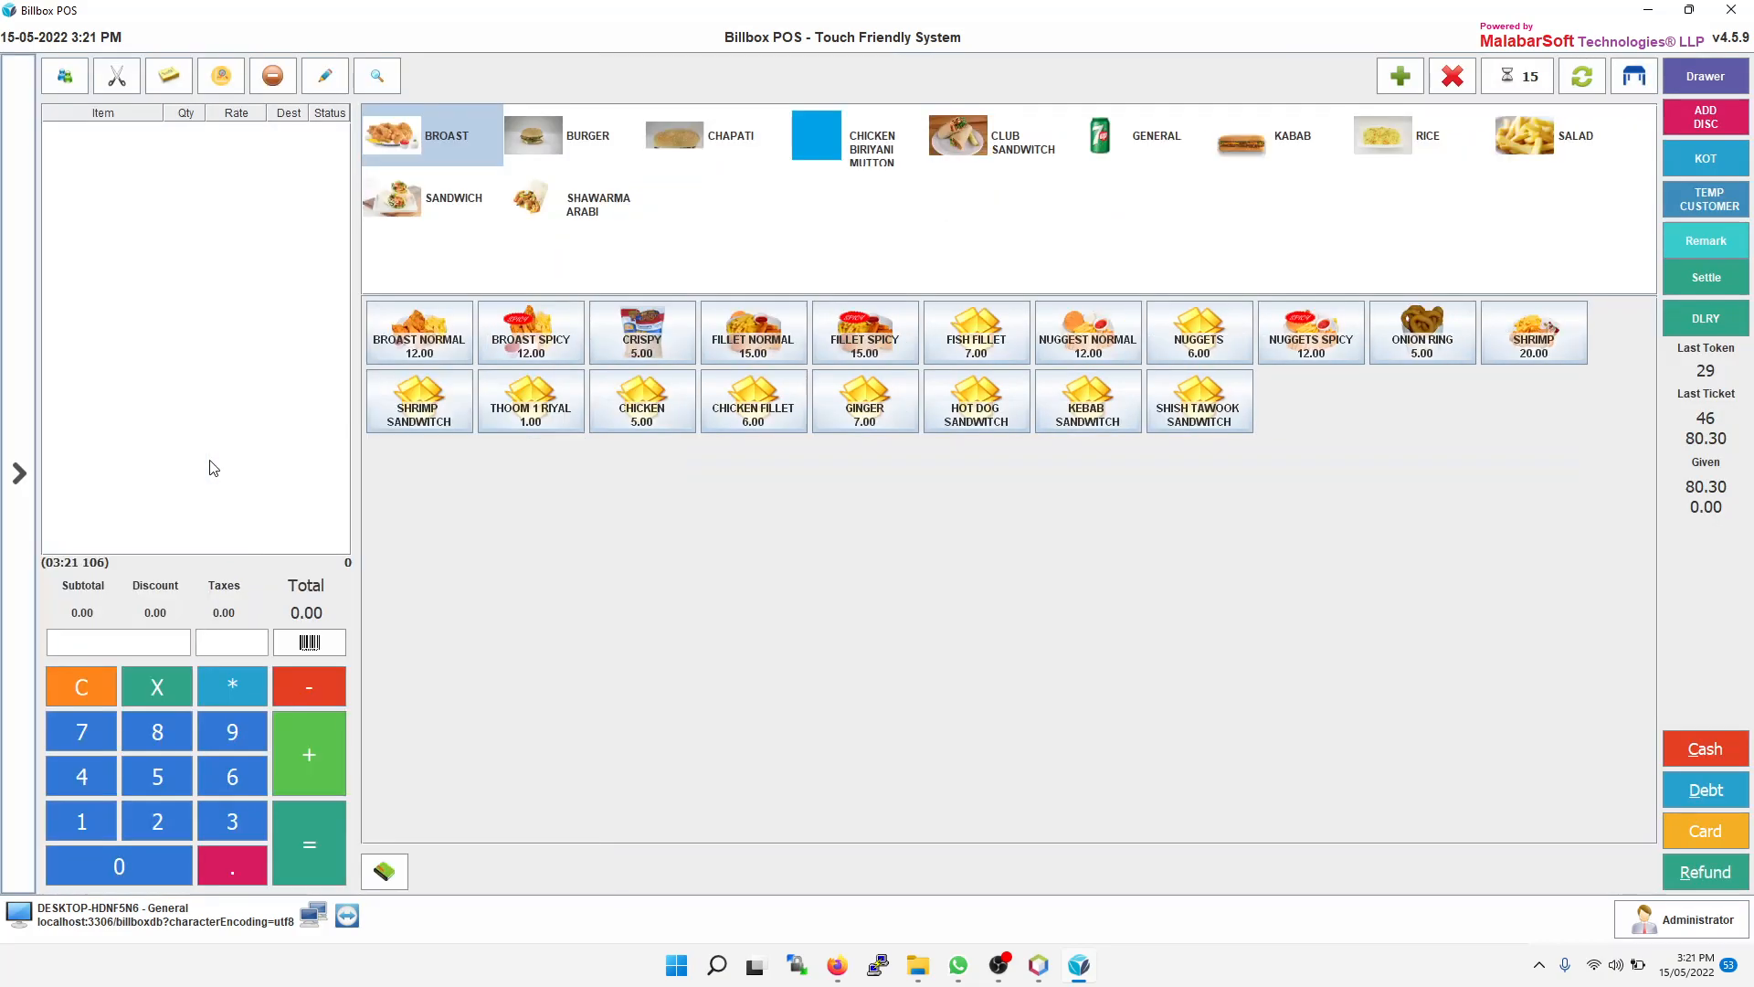
click(574, 137)
click(411, 337)
click(642, 333)
click(419, 402)
Step: Add Broast Normal, Broast Spicy, Thoom 1 Riyal and Shrimp Sandwich from the Broast category to the order
click(455, 134)
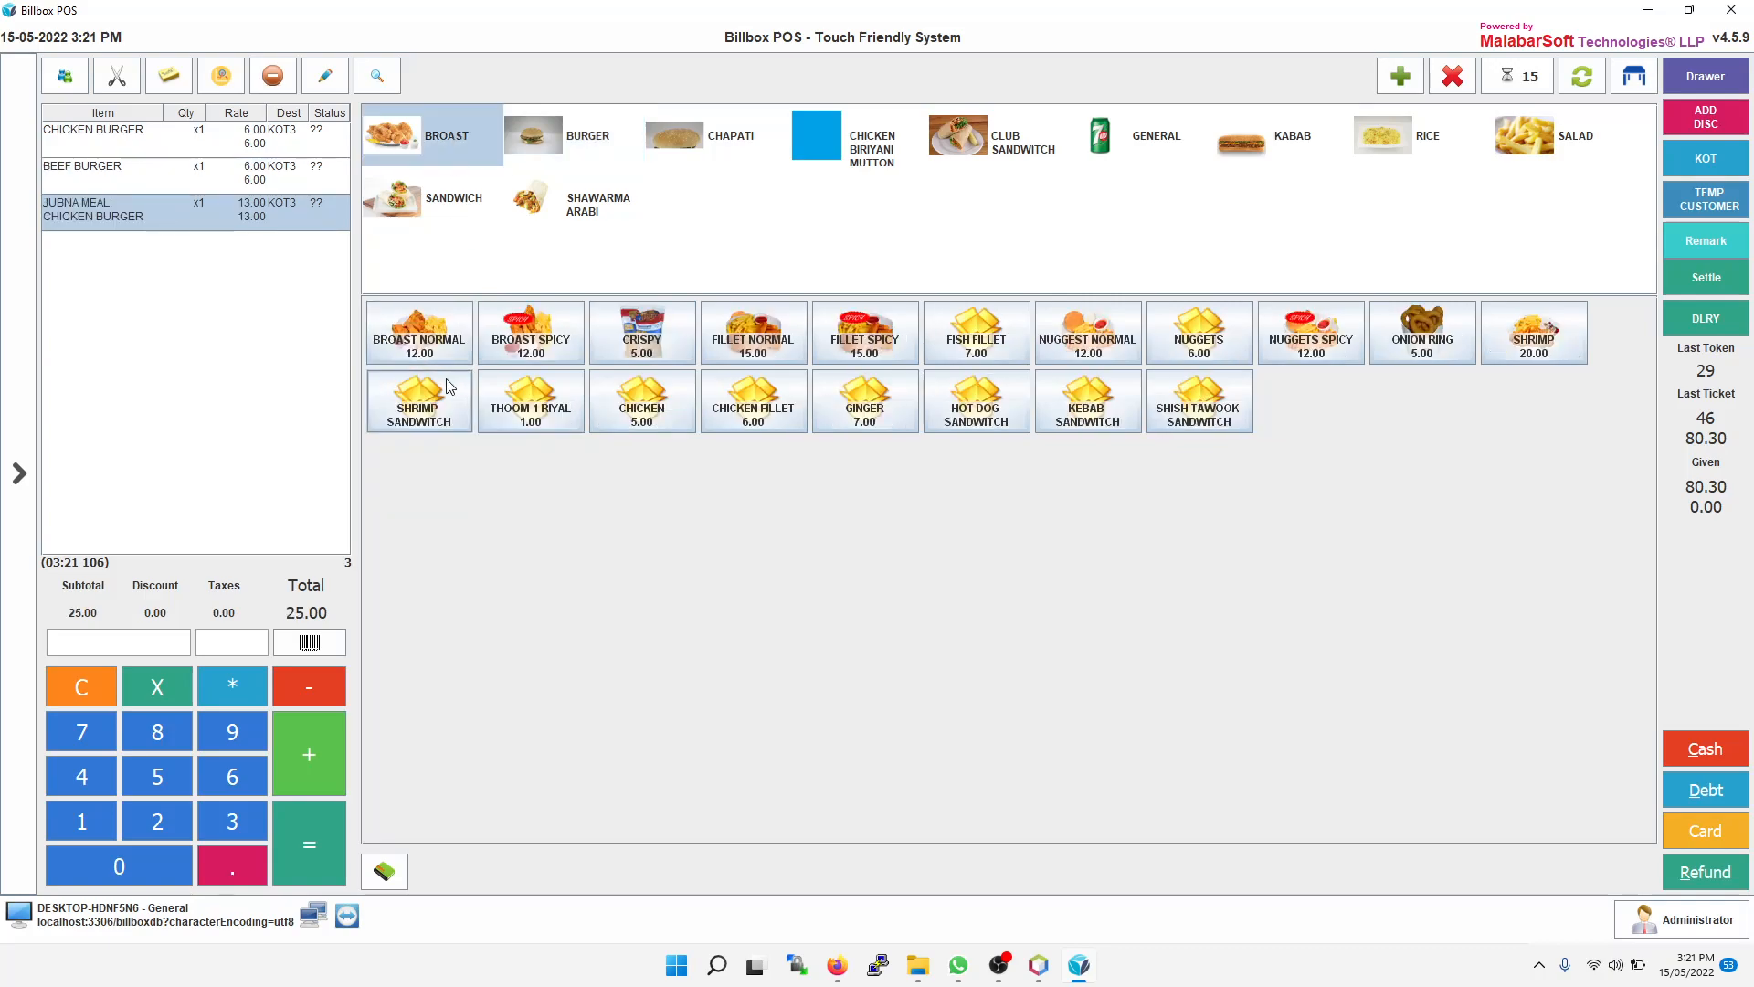
click(429, 340)
click(528, 346)
click(531, 408)
click(419, 402)
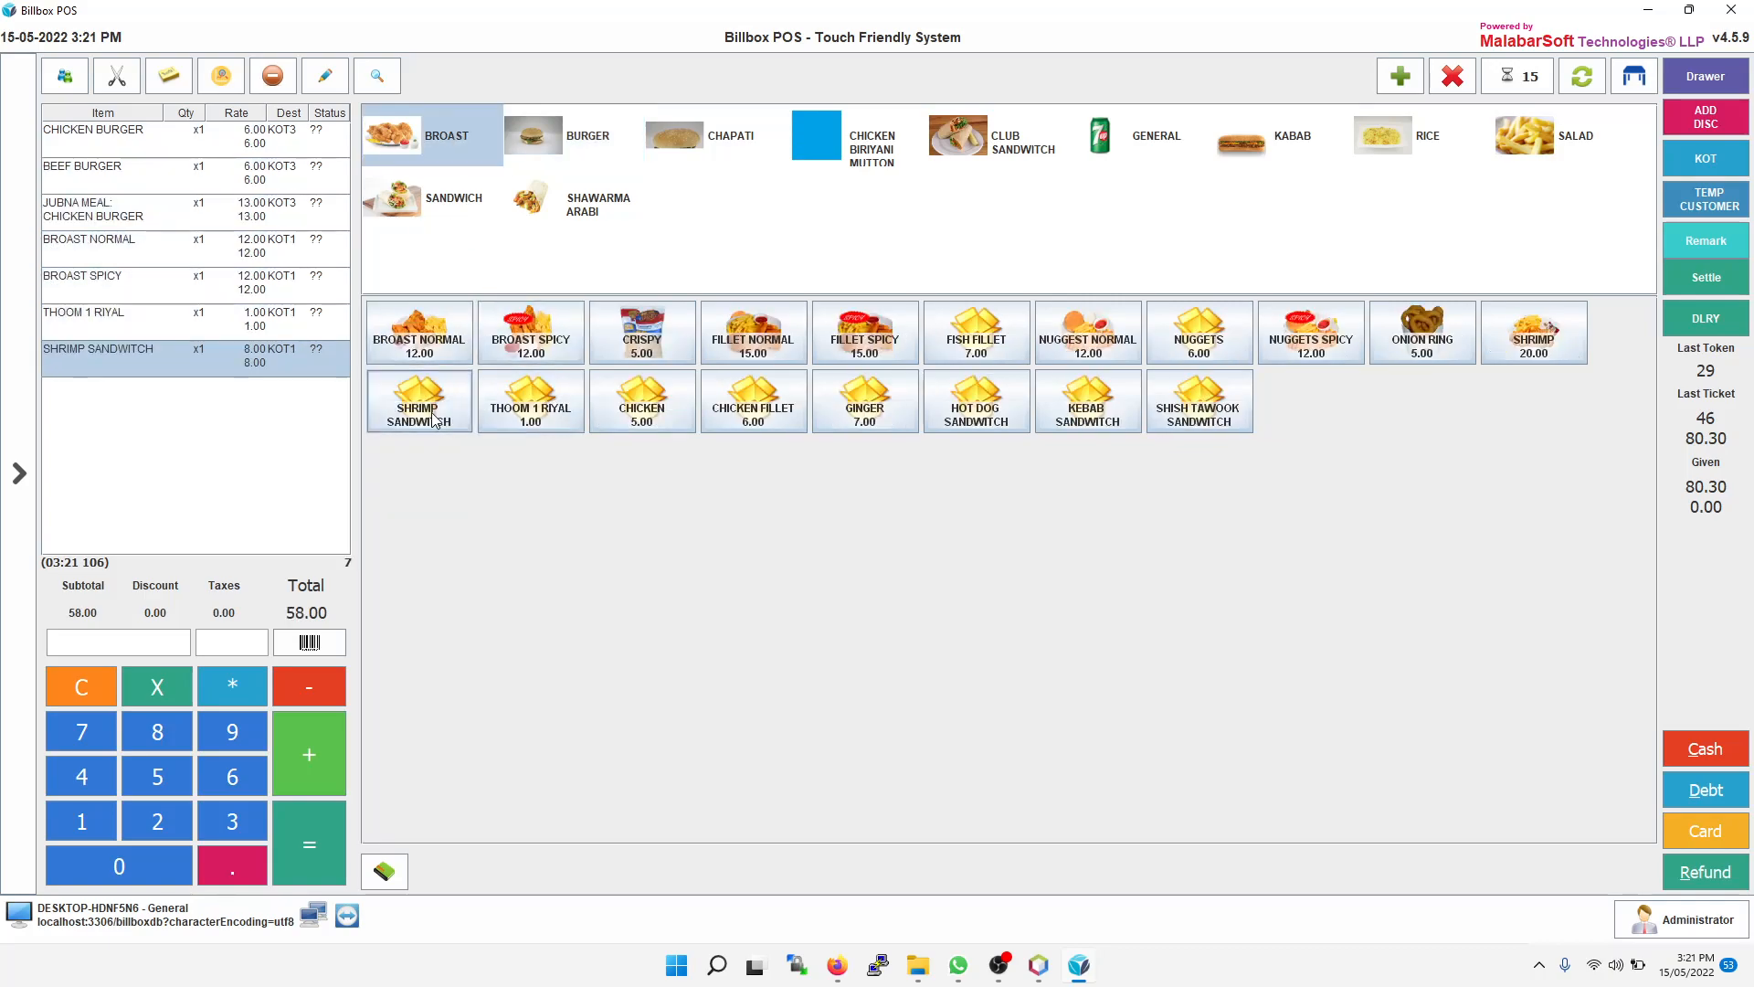
Step: Adjust the Shrimp Sandwich quantity up and back down to 2
click(314, 749)
click(314, 749)
click(314, 750)
click(315, 749)
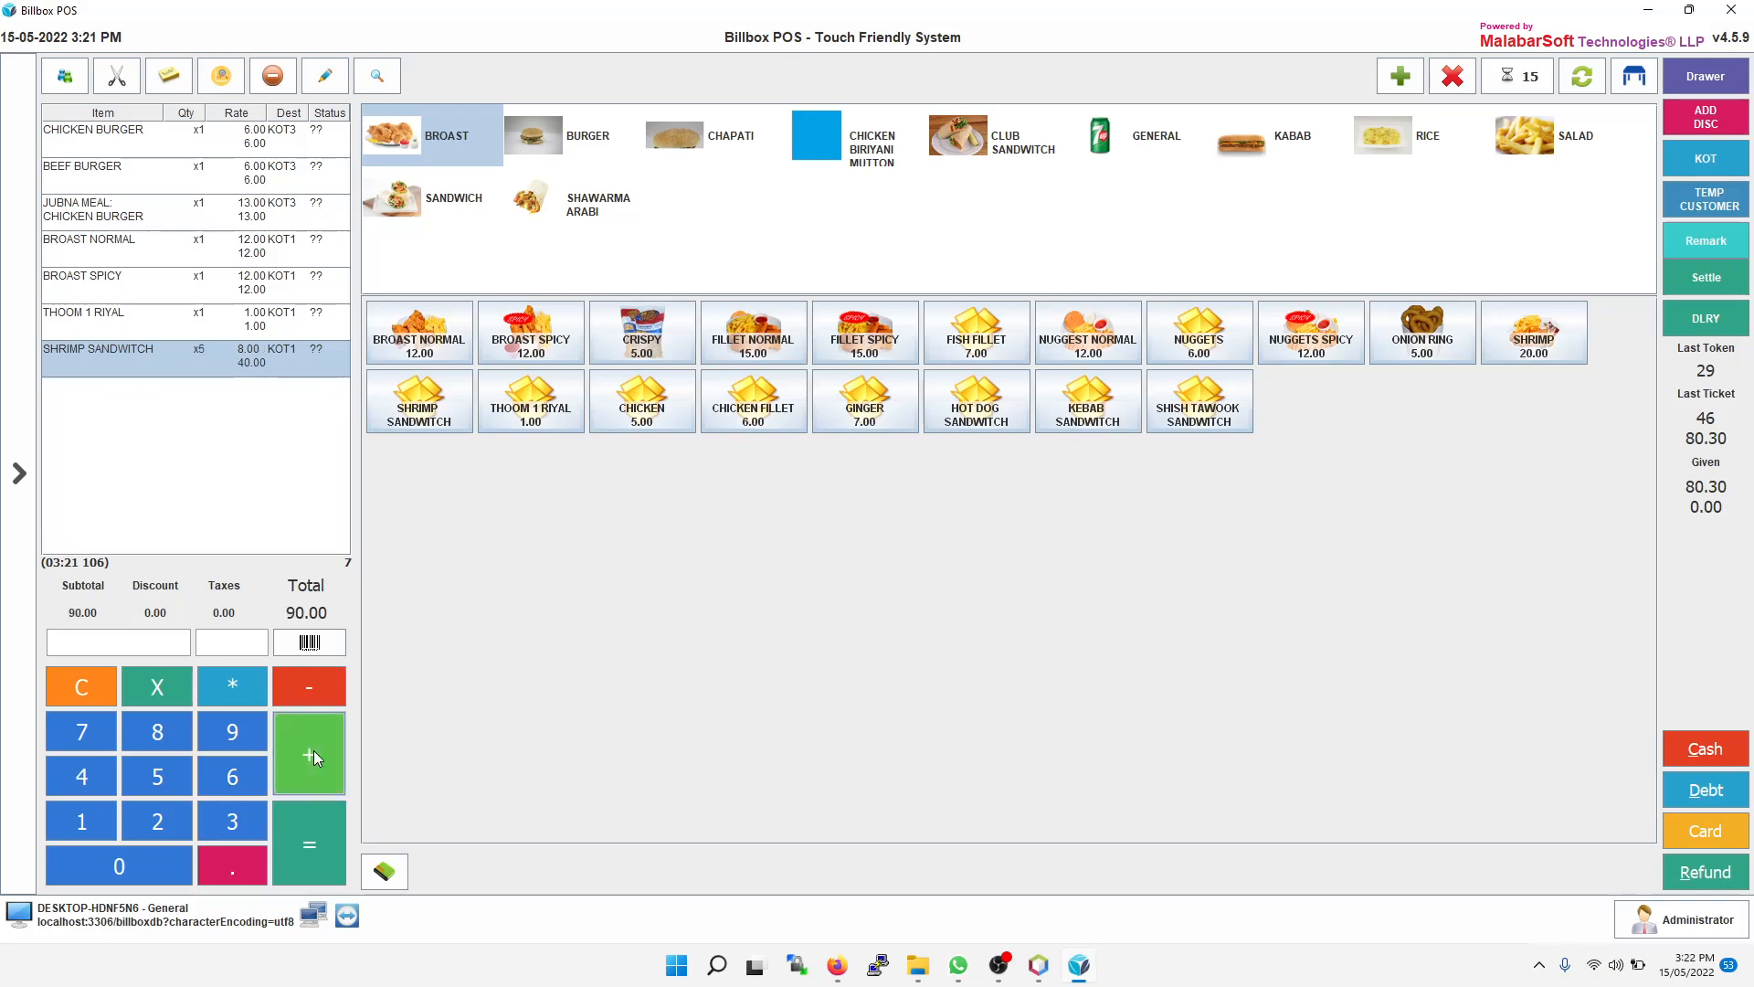
click(321, 688)
click(321, 688)
click(321, 688)
Step: Raise the Broast Spicy quantity to 4
click(198, 288)
click(320, 761)
click(320, 769)
click(320, 770)
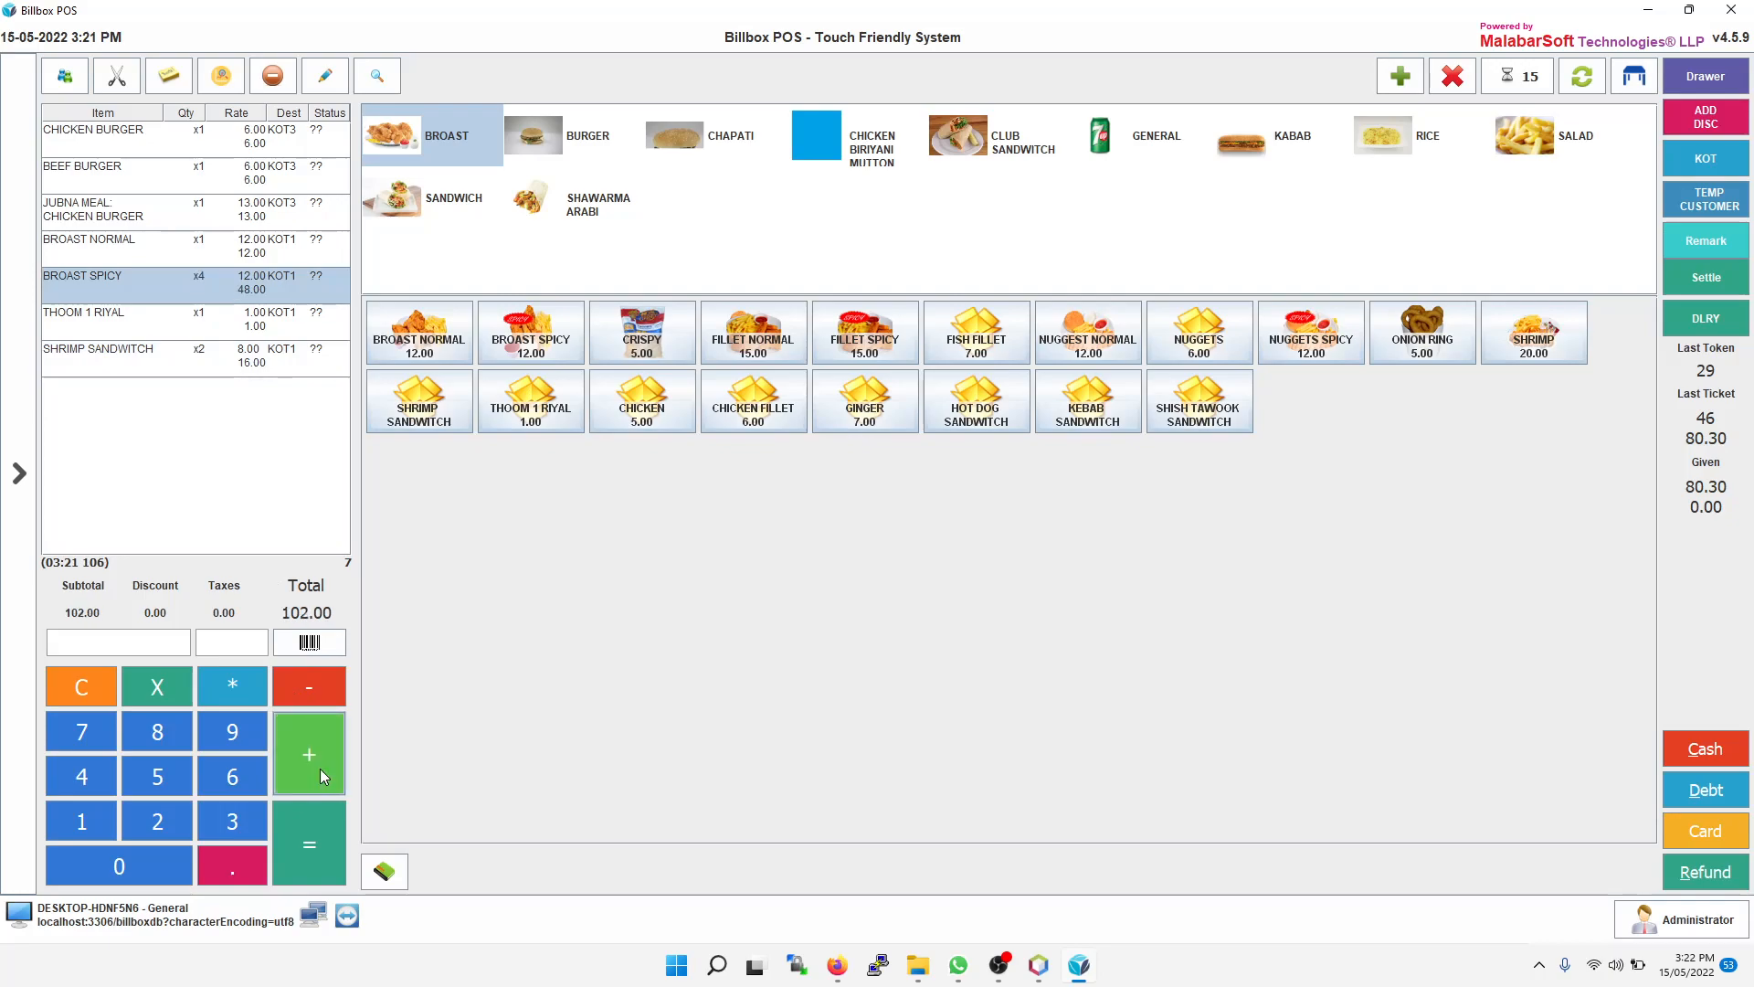
Step: Send the order as a new Dine In ticket
click(1403, 77)
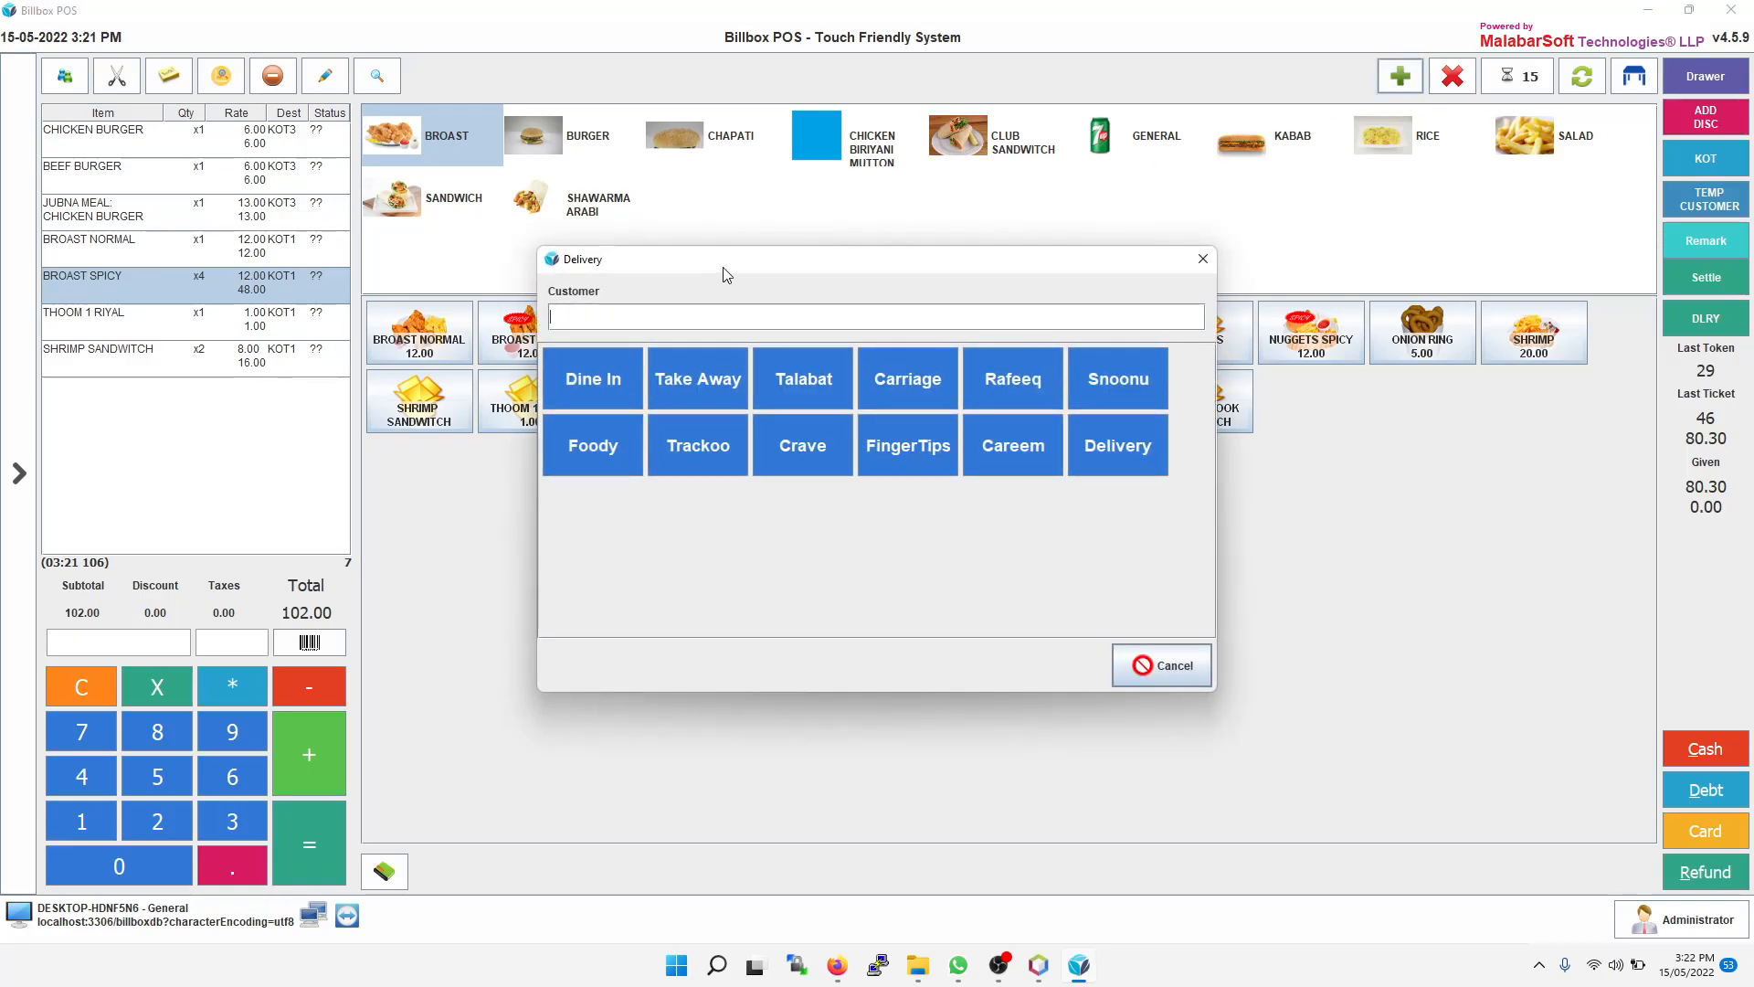
click(601, 377)
click(523, 168)
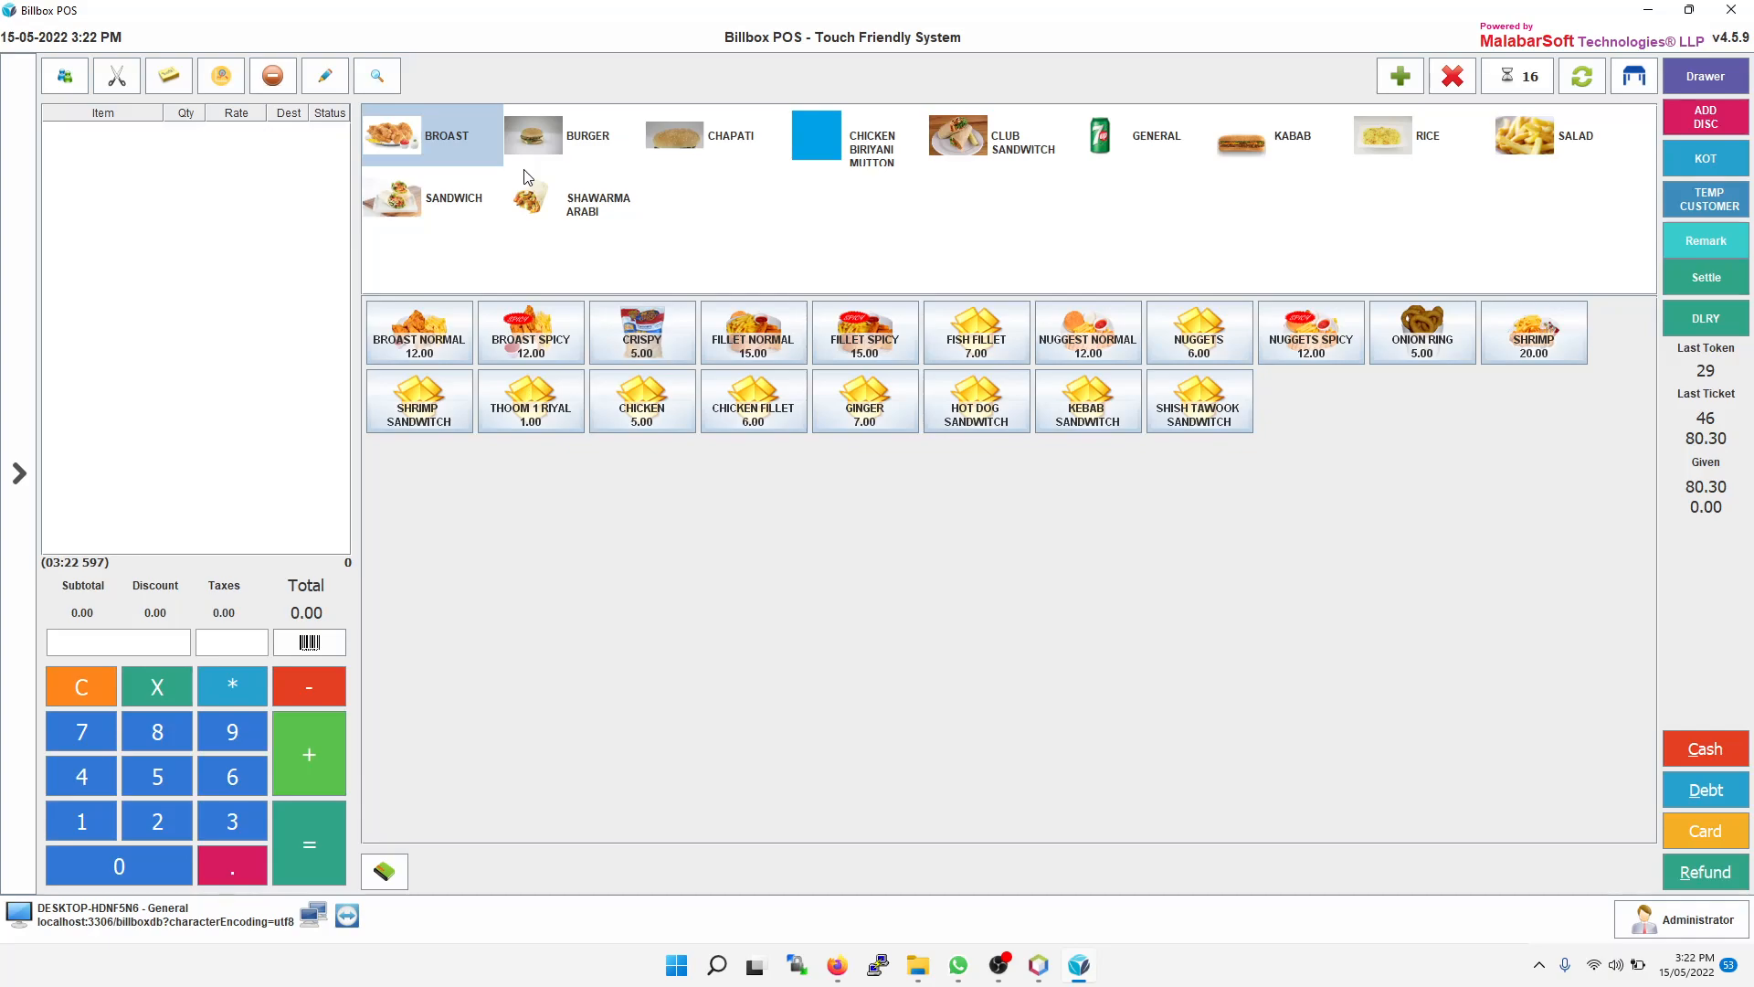
Step: Pay the Table 1 ticket from the ticket queue with 112.20 in cash and close the queue
click(1518, 84)
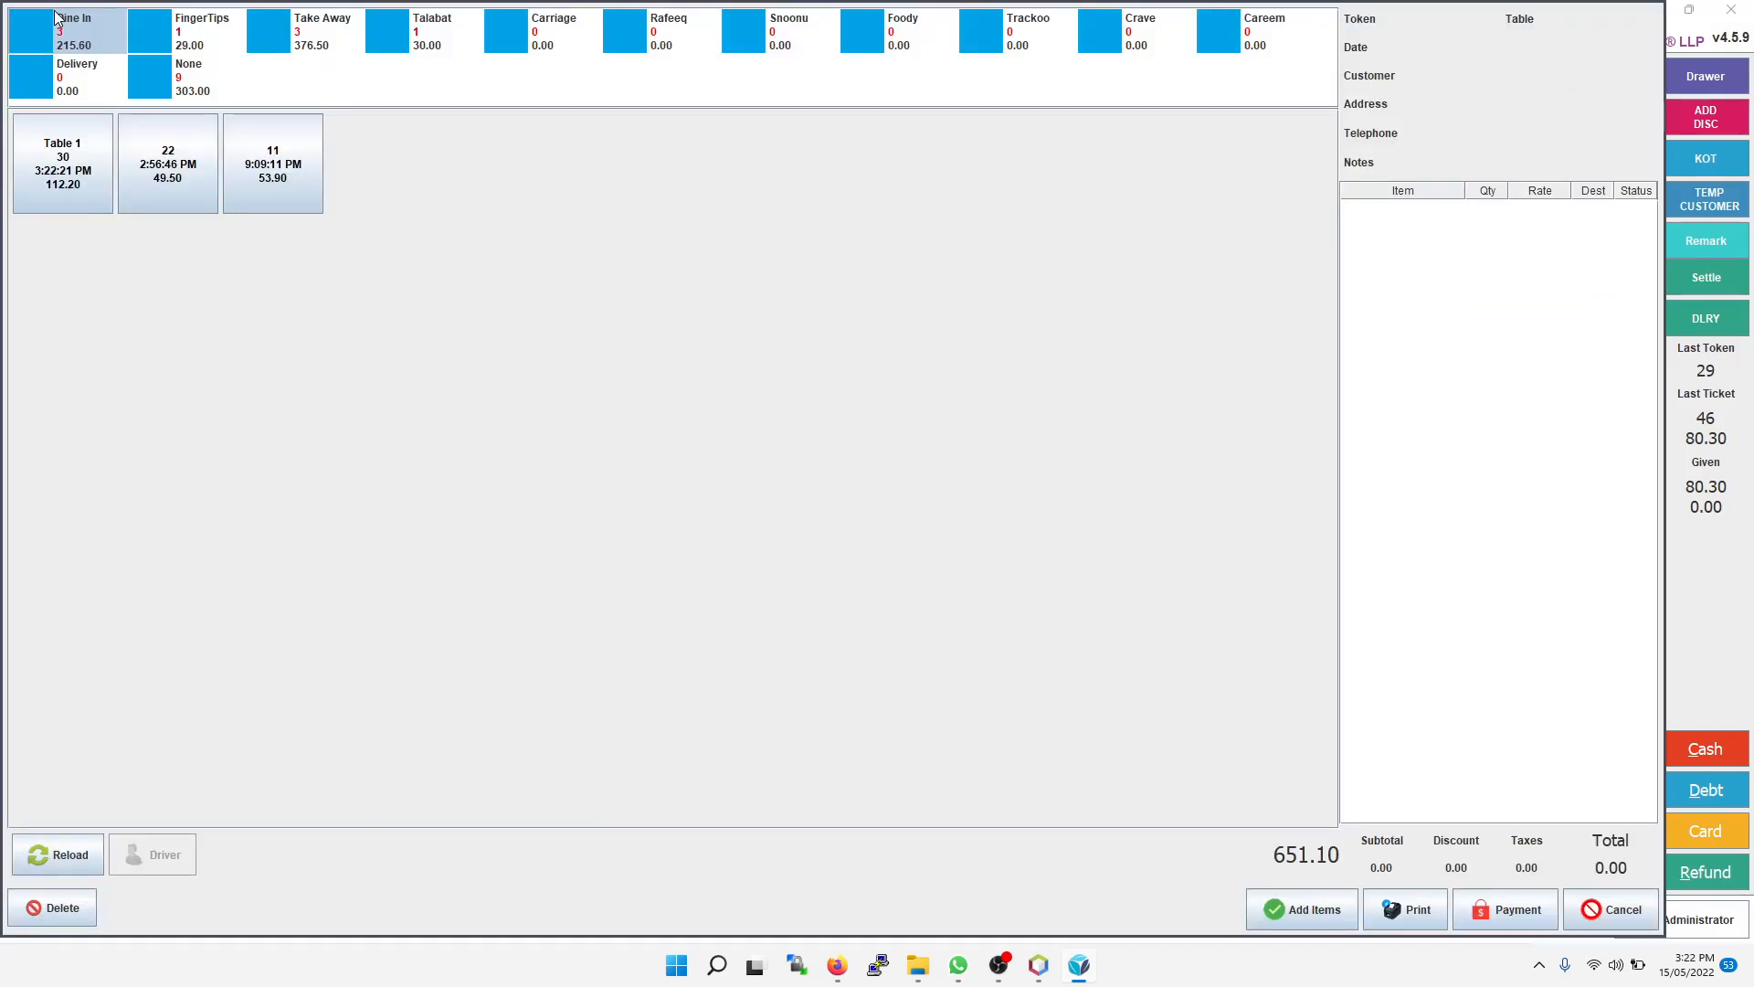
click(76, 175)
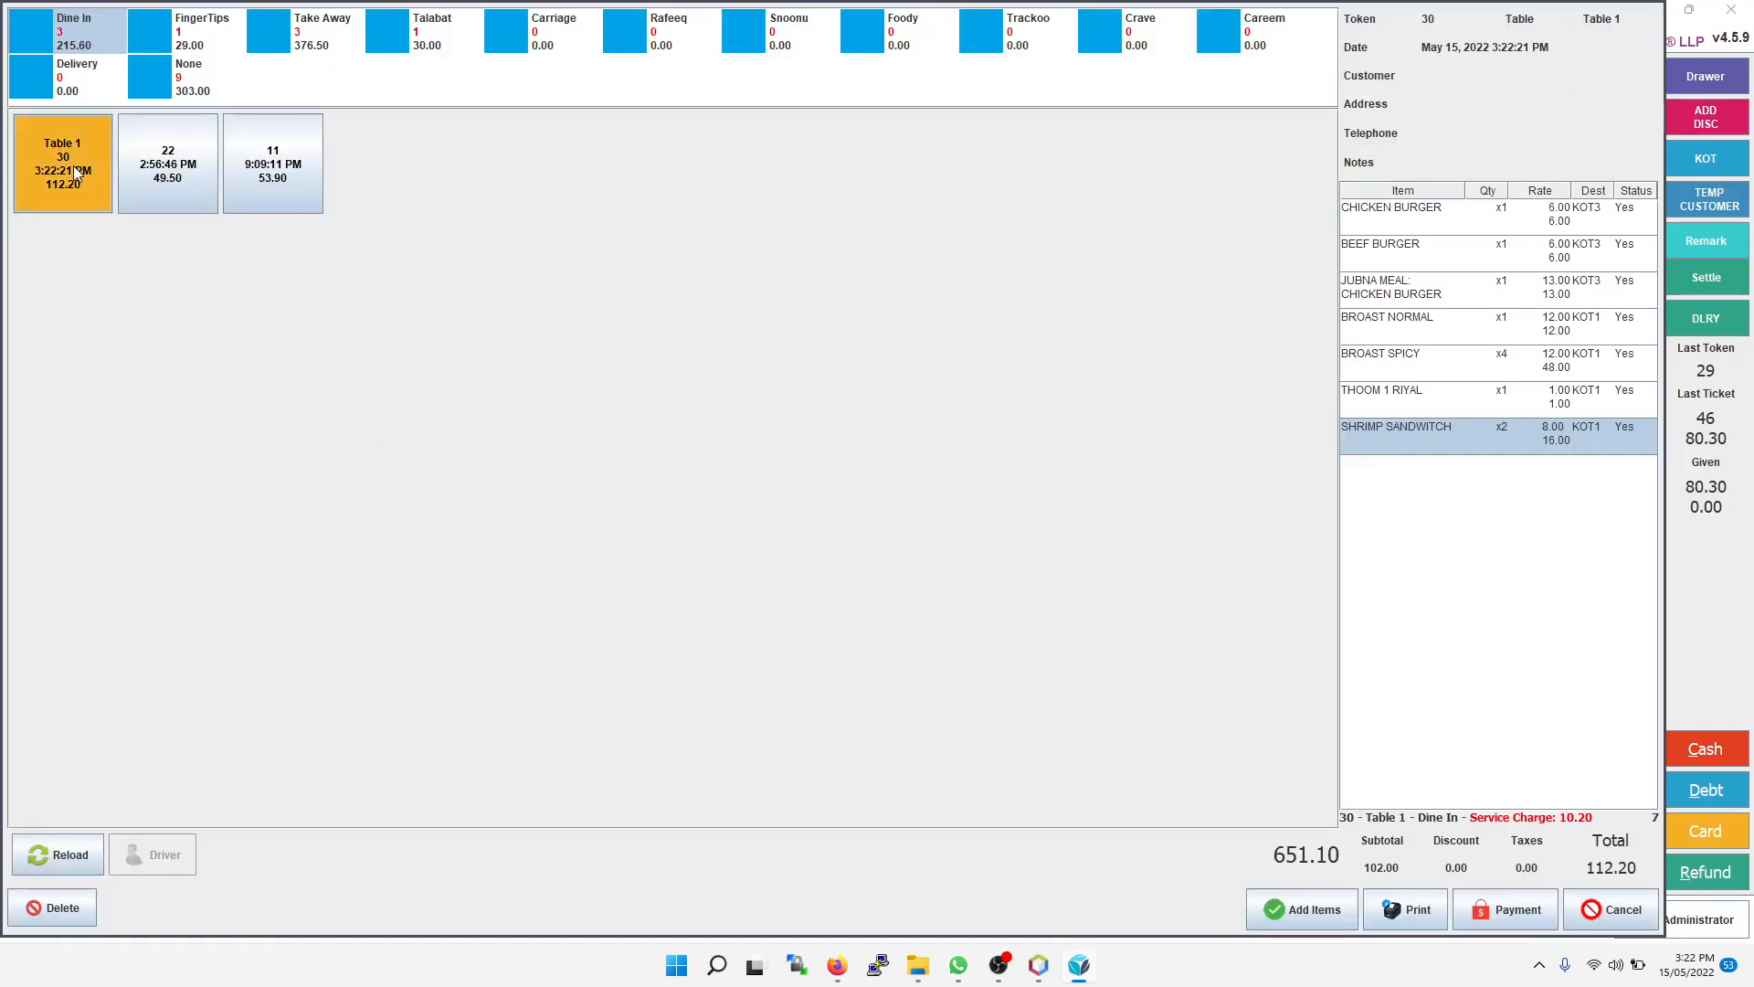
click(1492, 916)
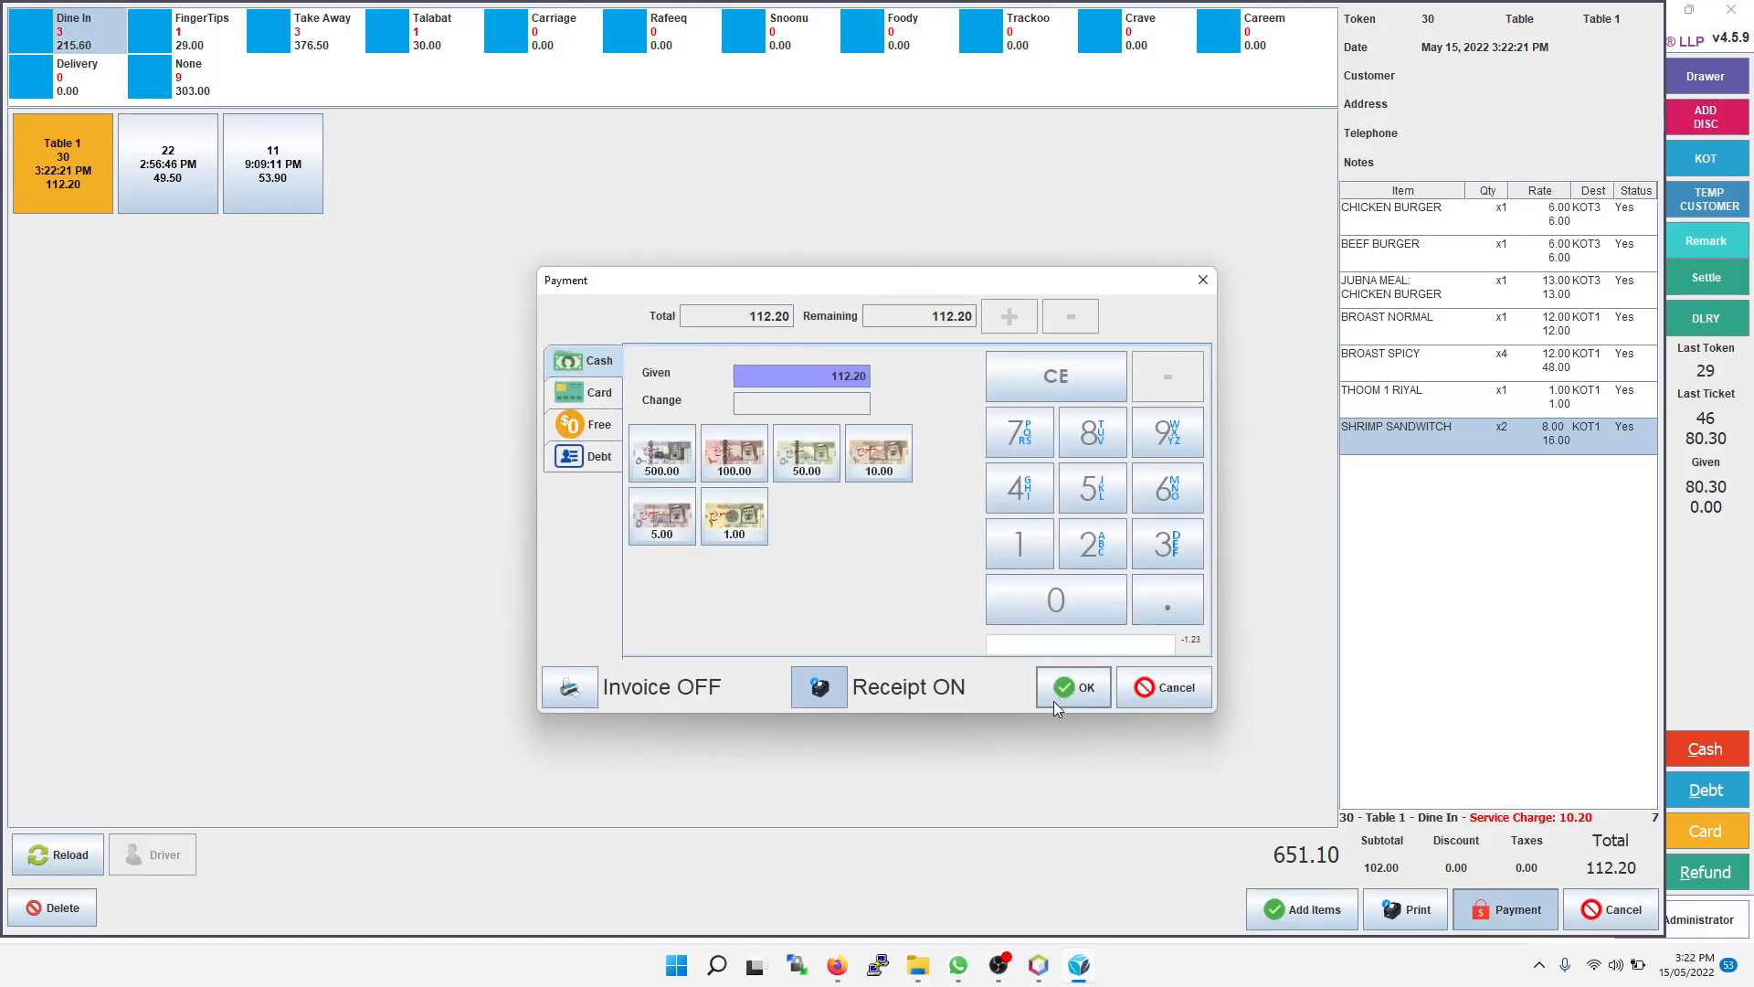
click(1081, 691)
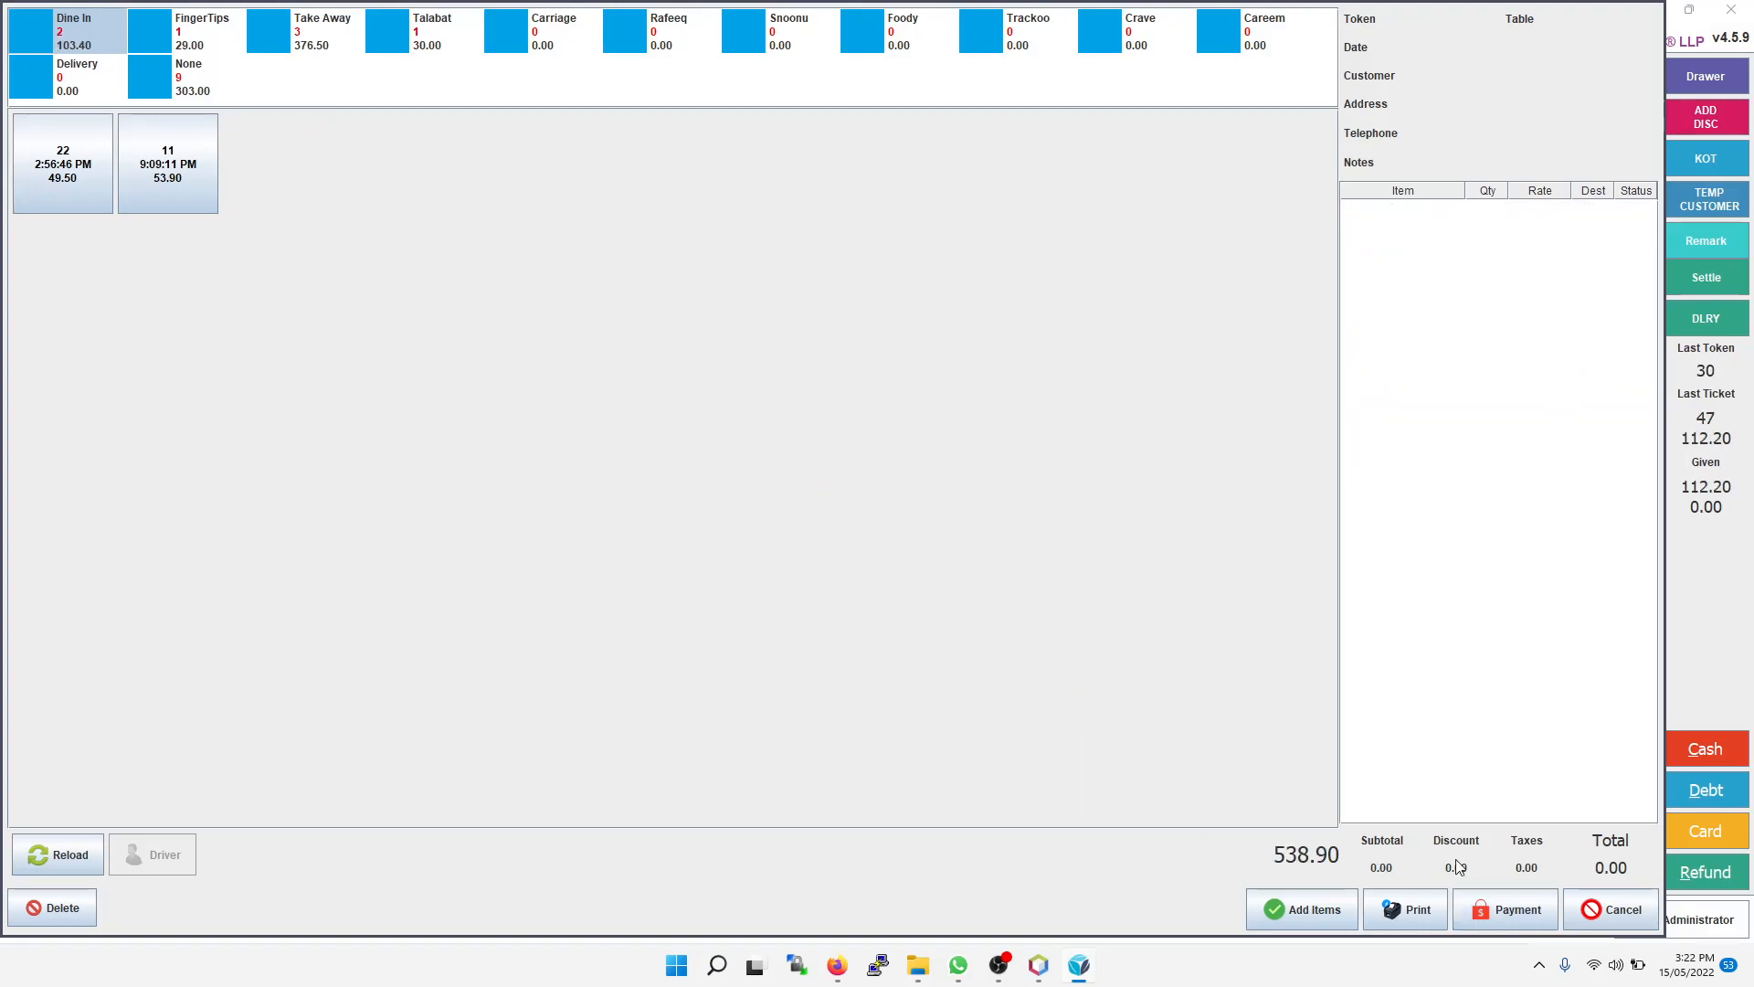
click(1610, 909)
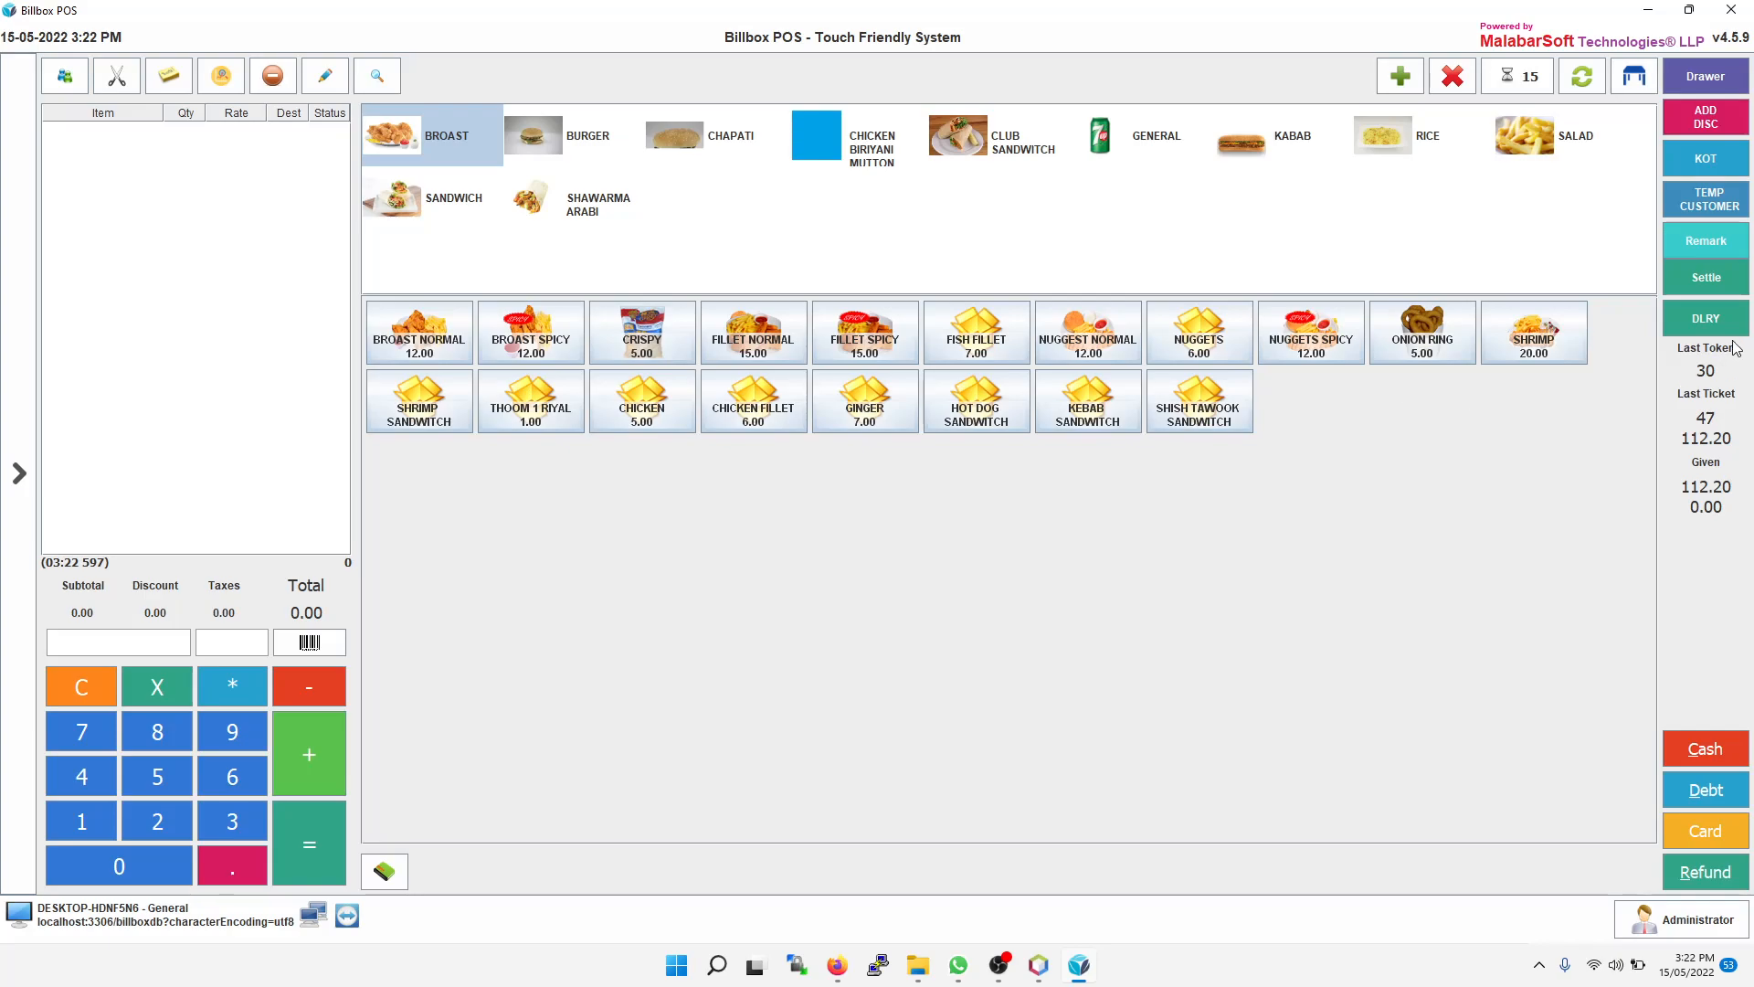
Step: Settle the Table 1 bill on the Settlement screen
click(1724, 280)
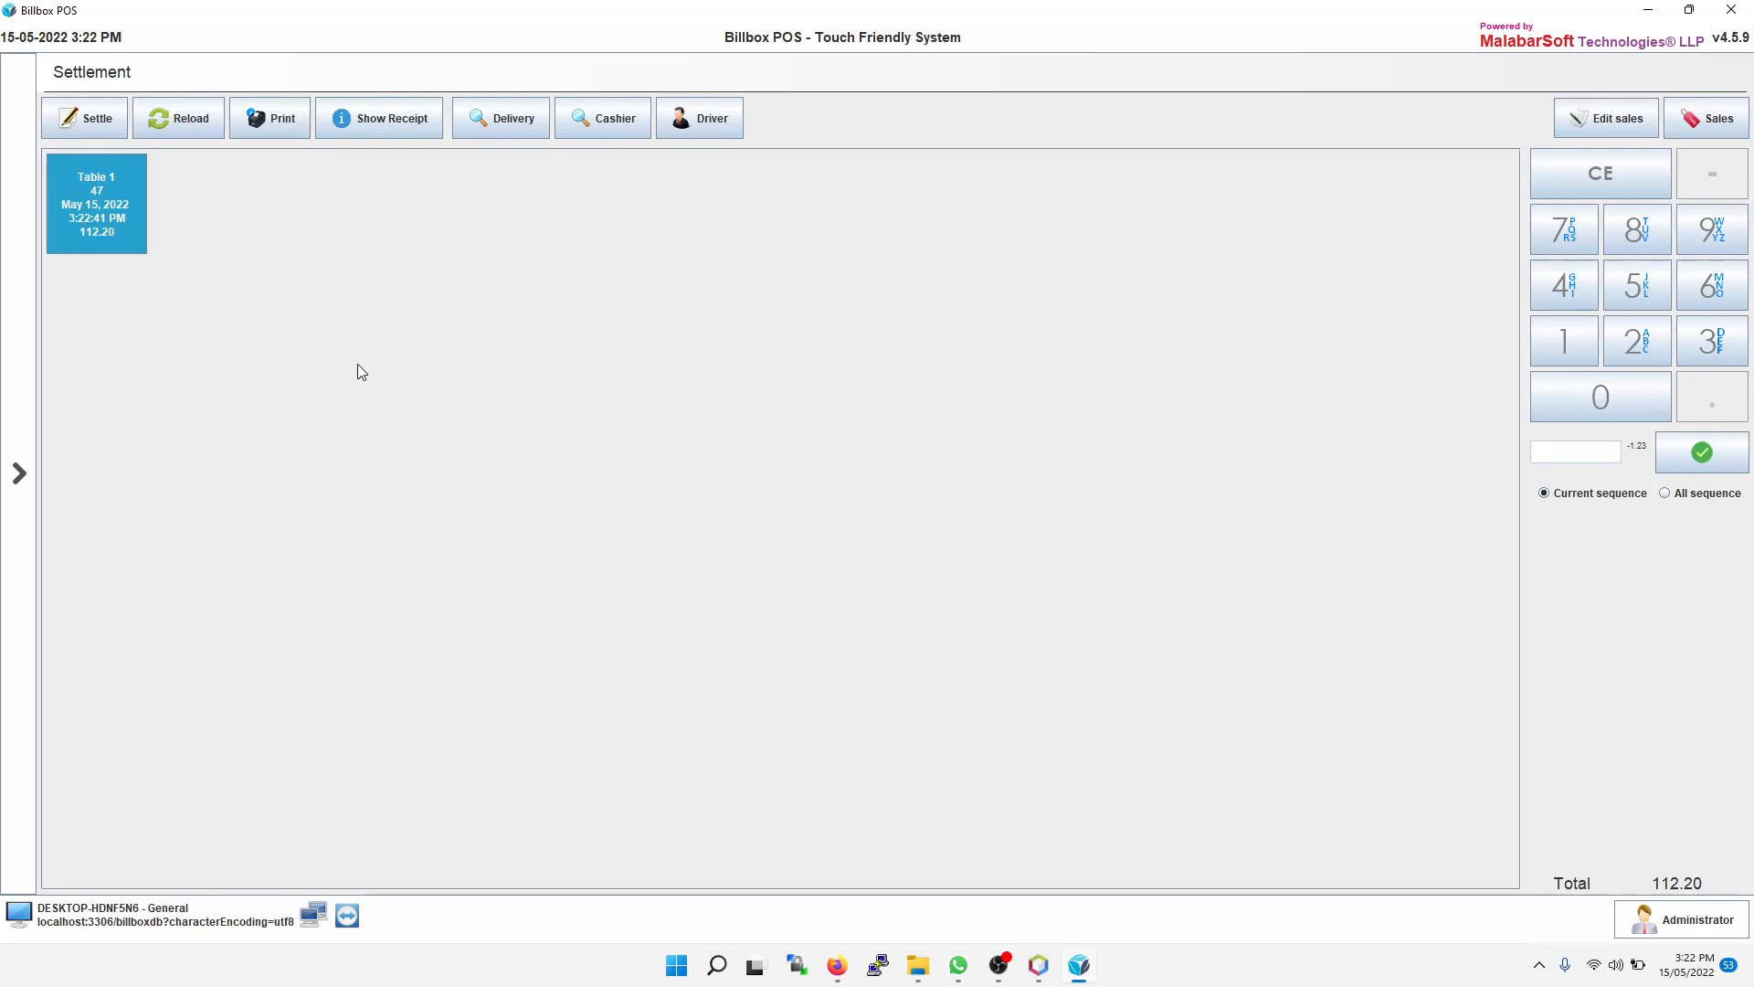
click(103, 225)
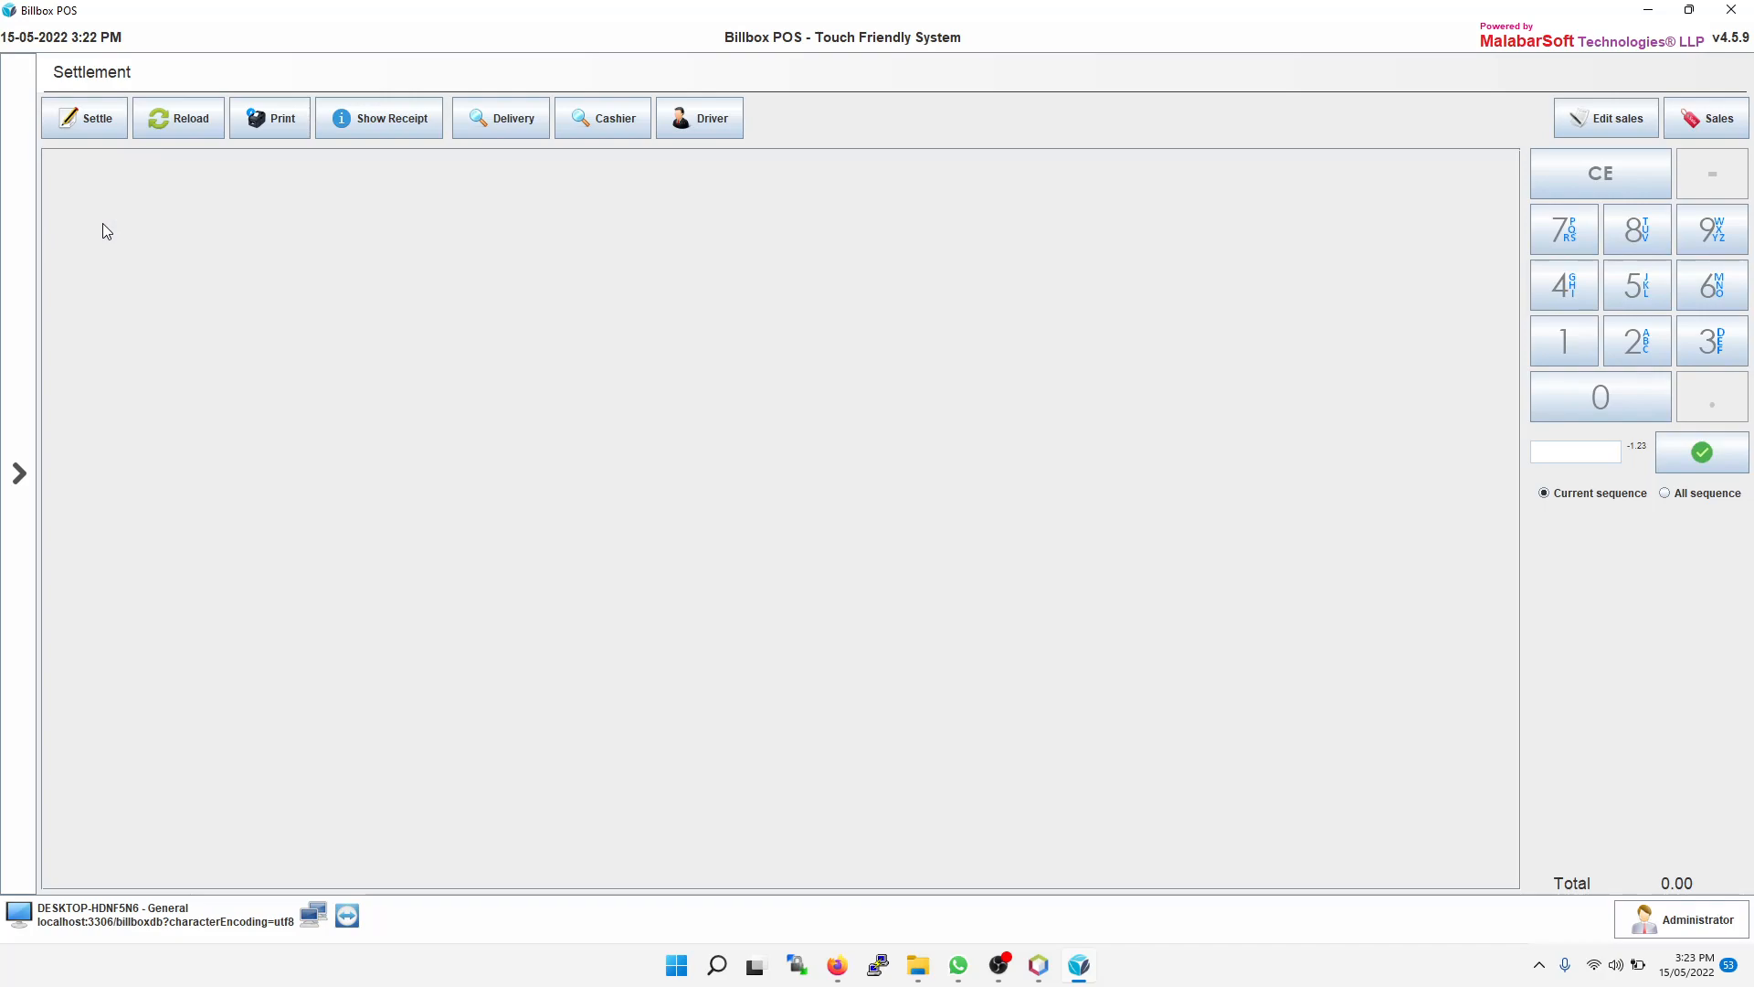
Step: Back on sales, add Chicken Burger, Beef Burger, Ginger Chicken Burger and Jubna Ginger Chicken Burger to a new order
click(14, 498)
click(92, 111)
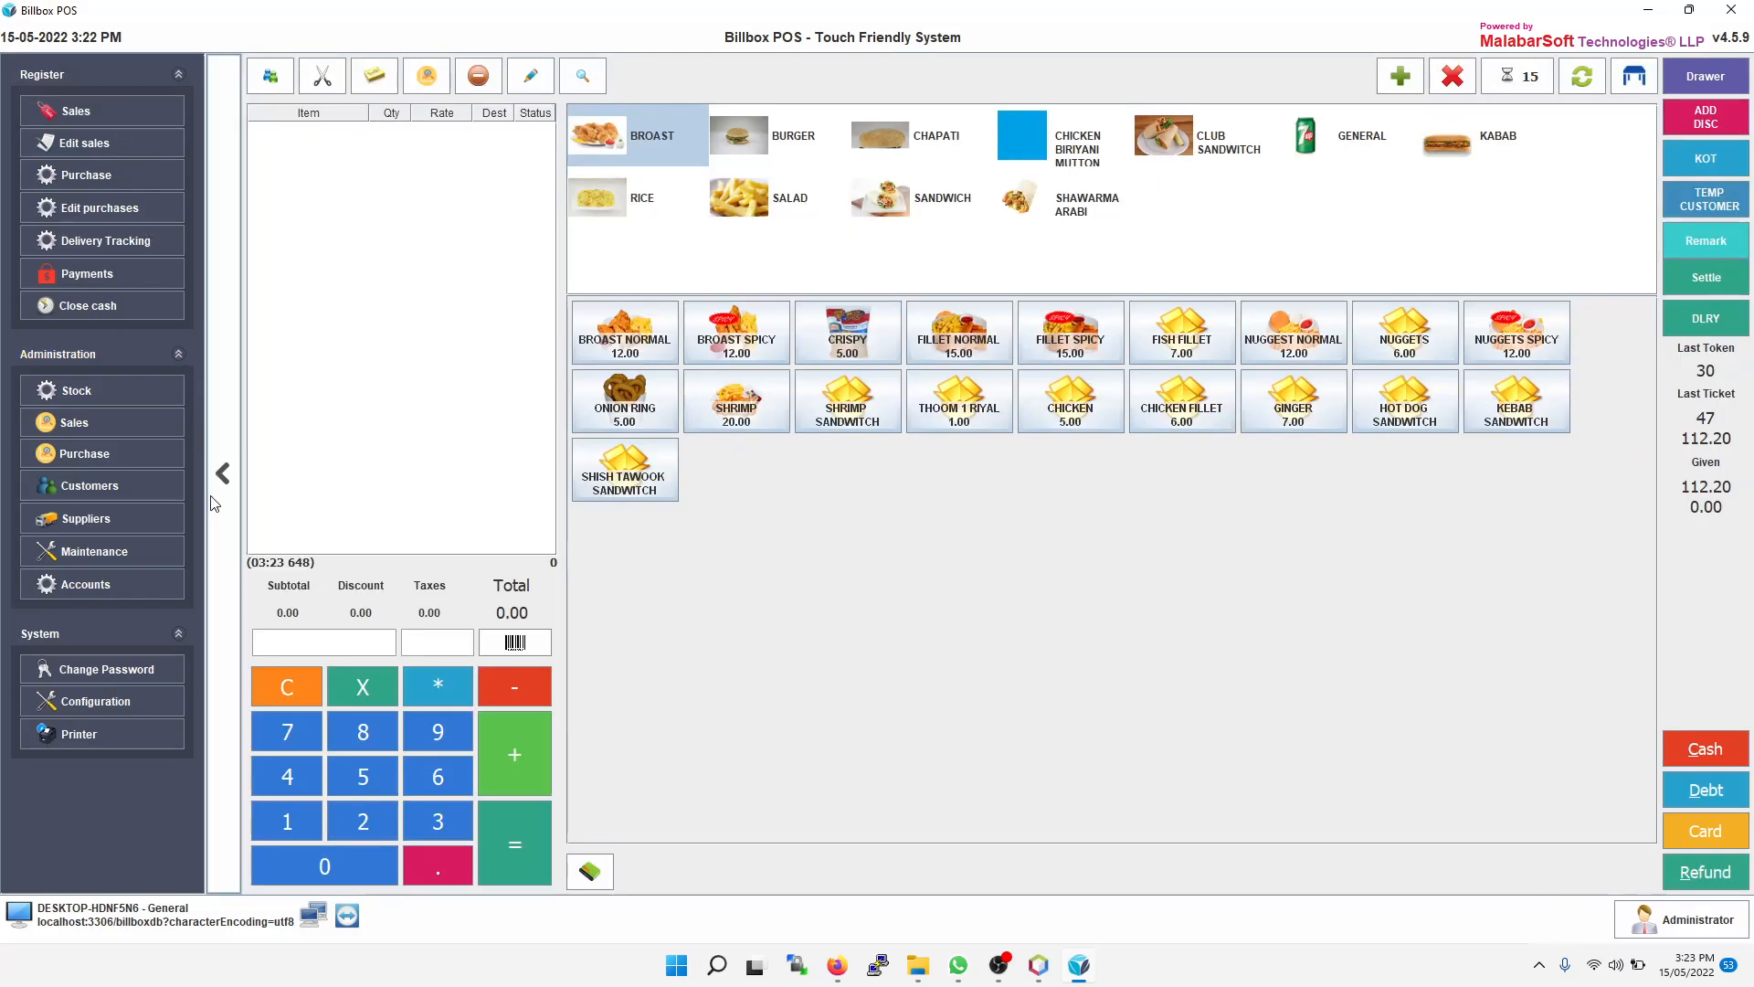
click(777, 134)
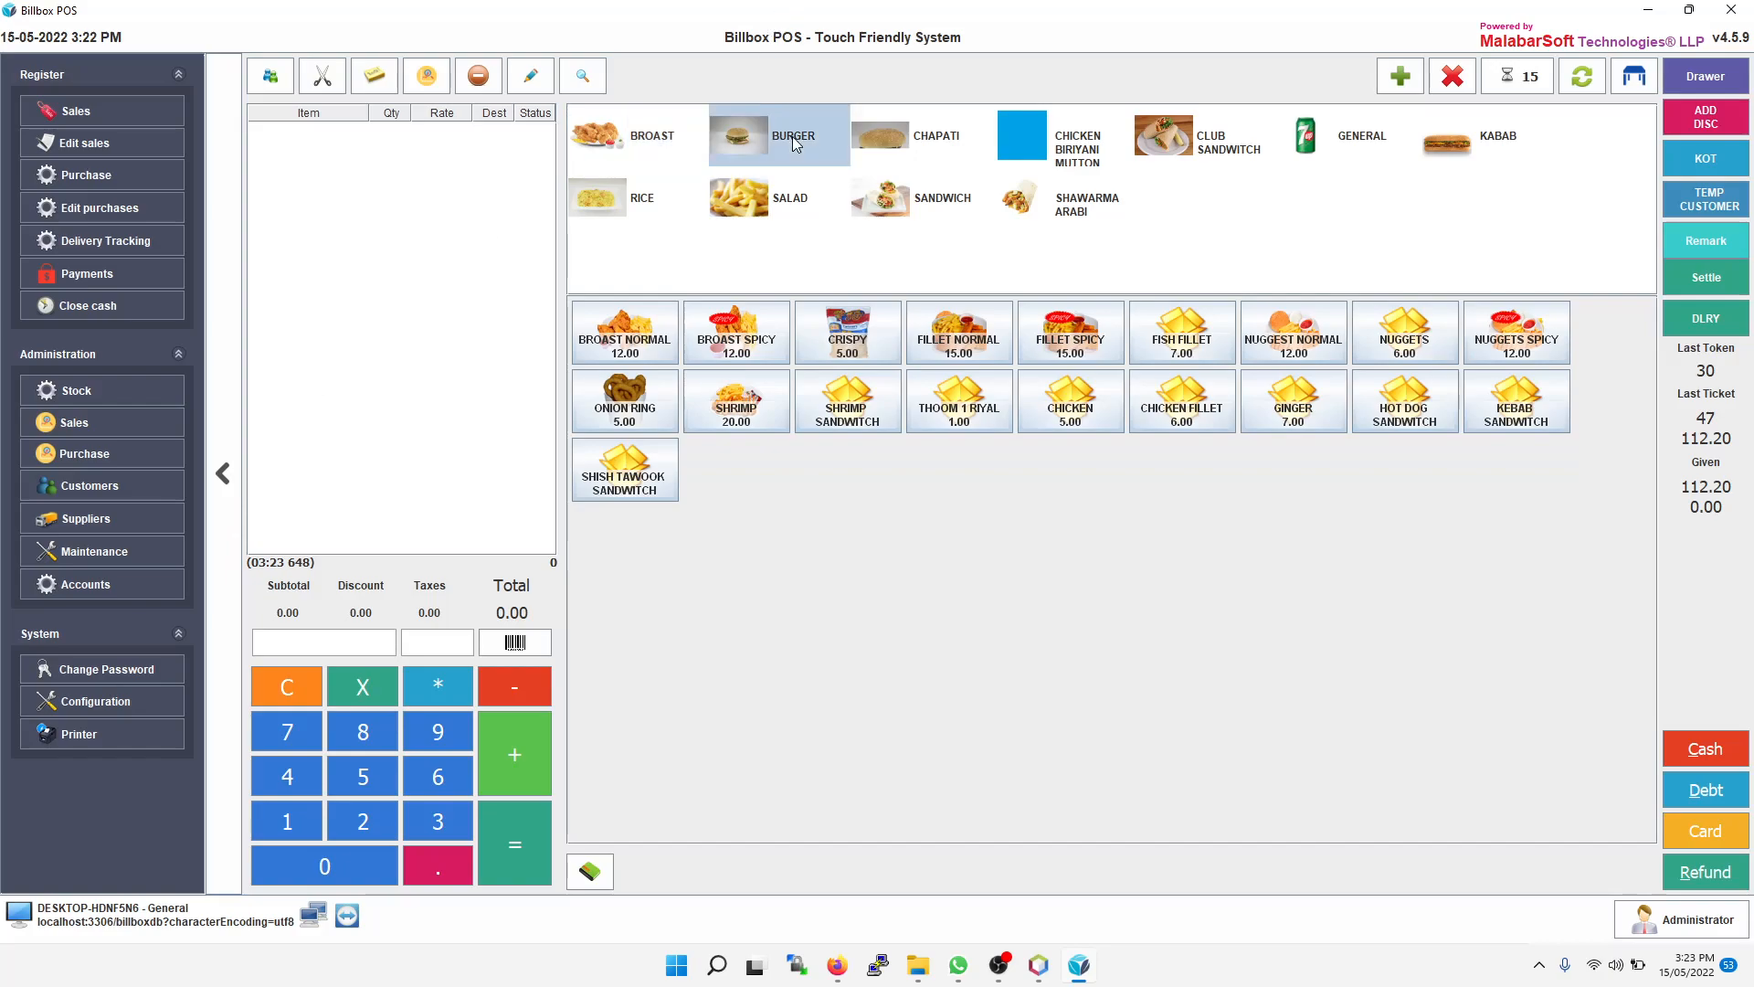
click(634, 348)
click(848, 334)
click(625, 402)
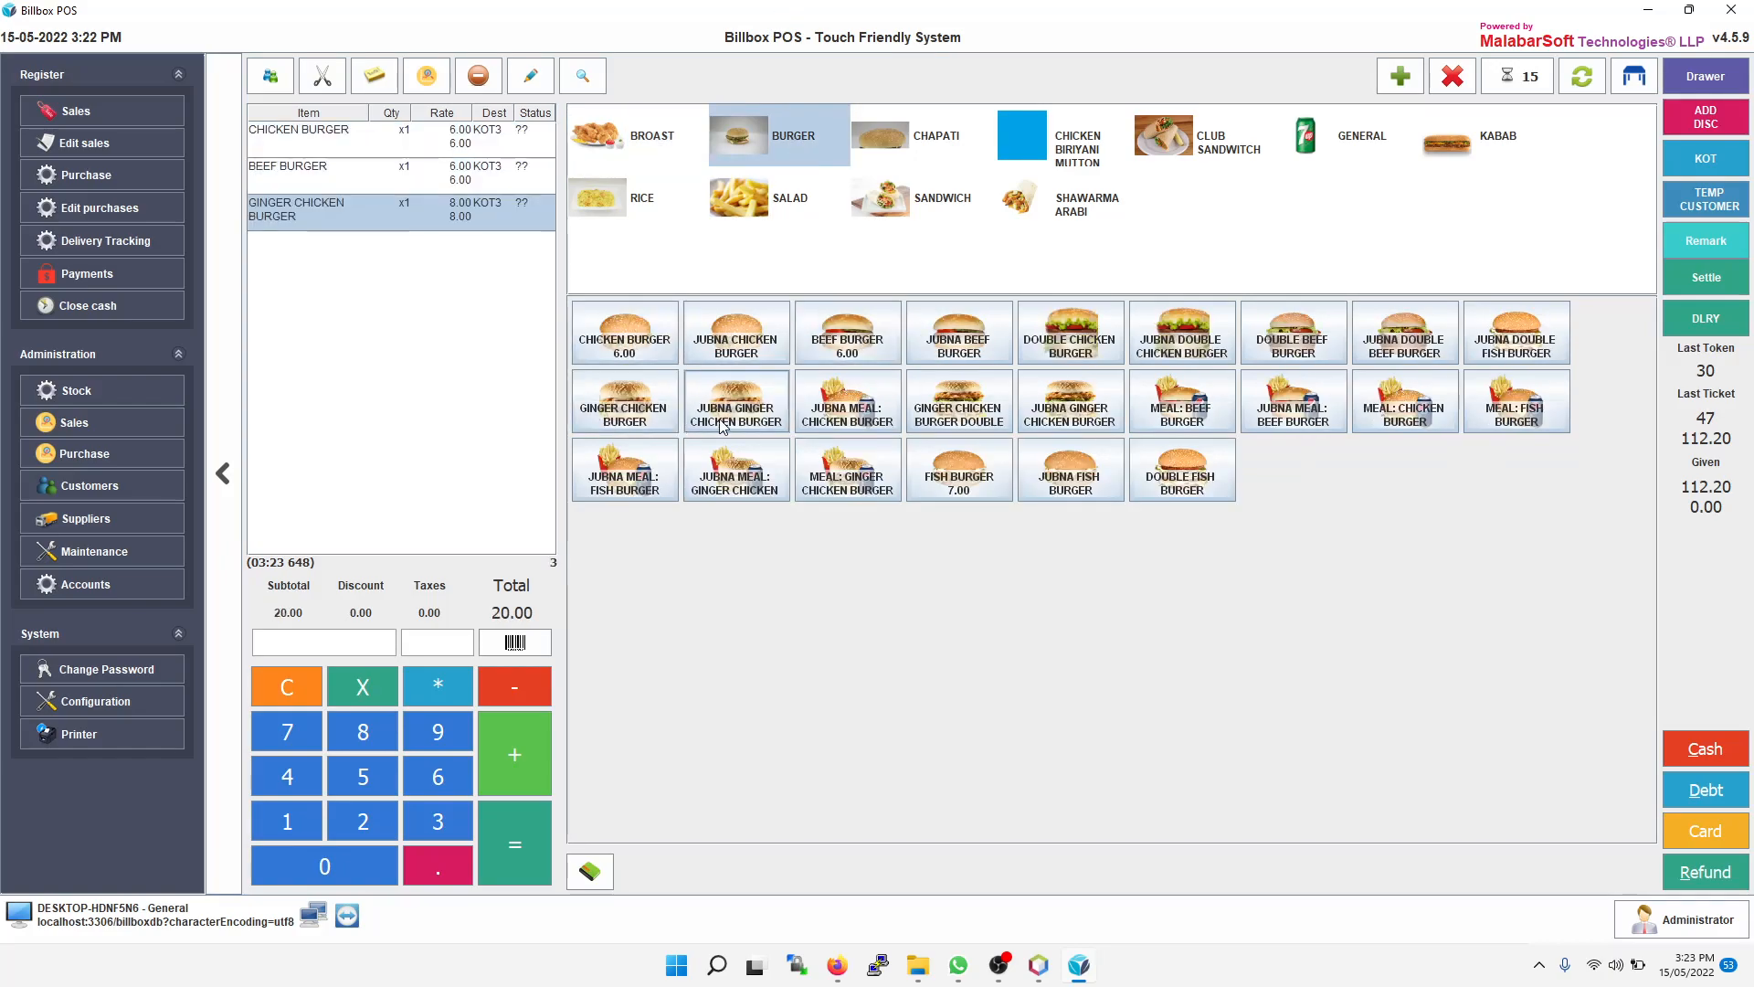
click(764, 420)
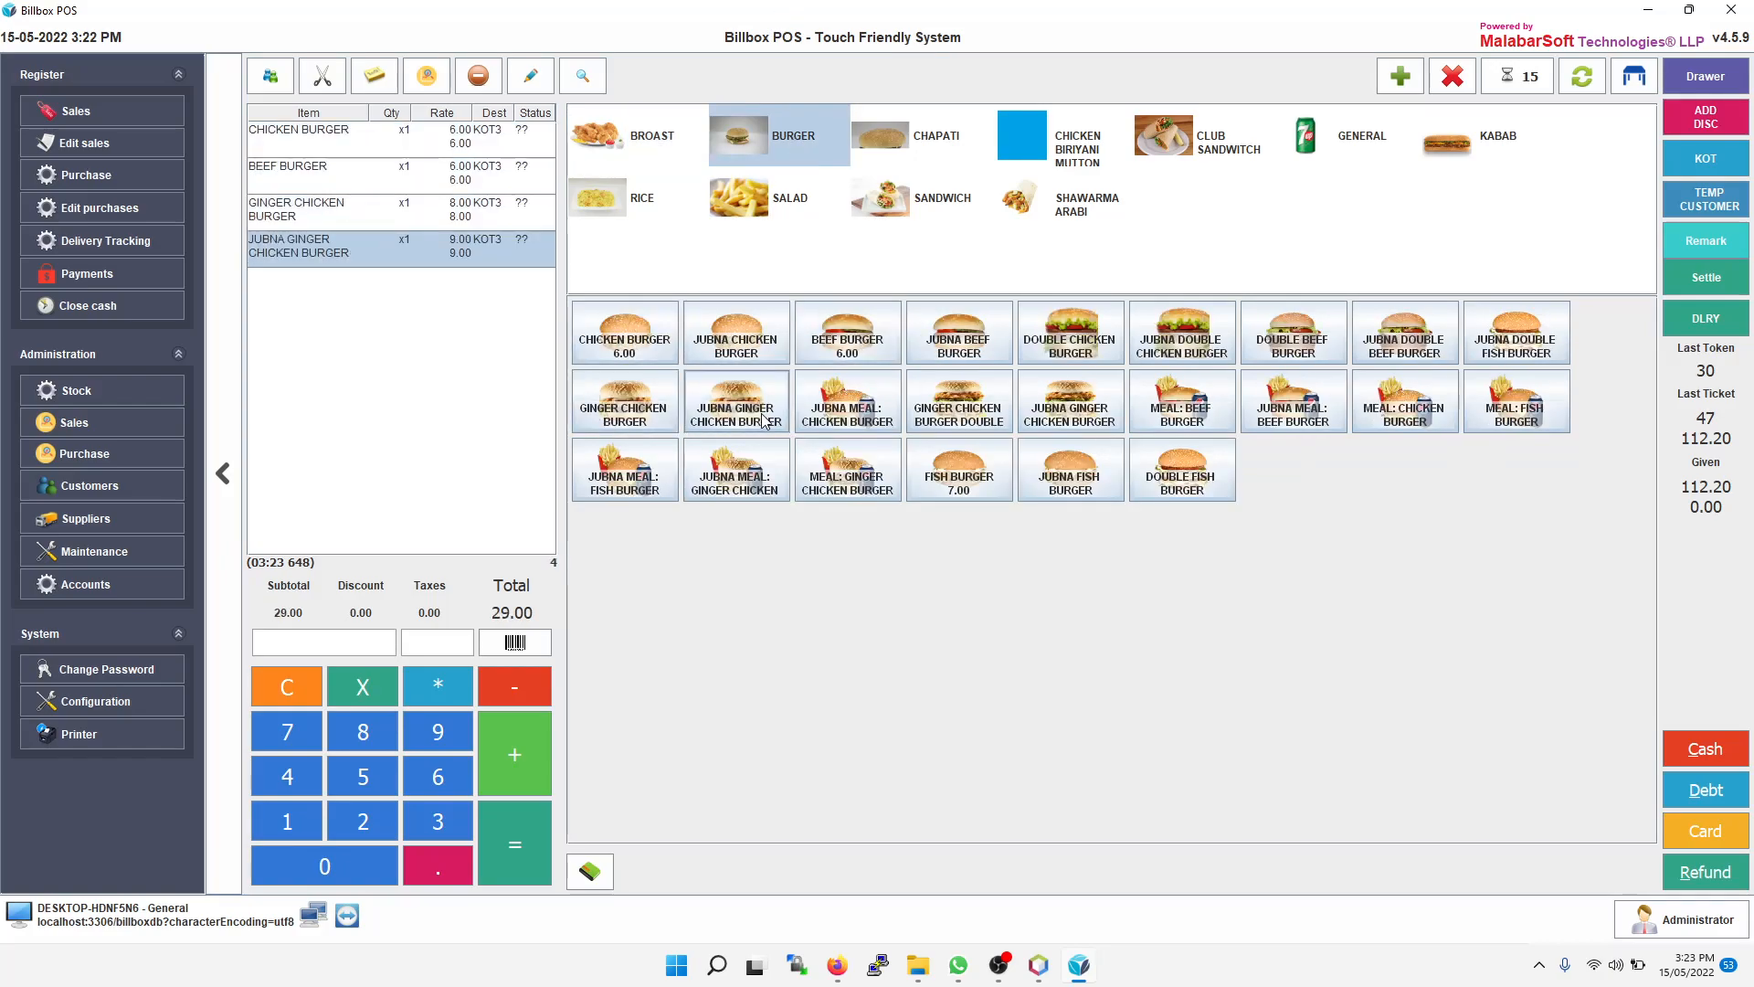
Step: Add Broast Normal and Broast Spicy to the order
click(649, 137)
click(618, 312)
click(729, 343)
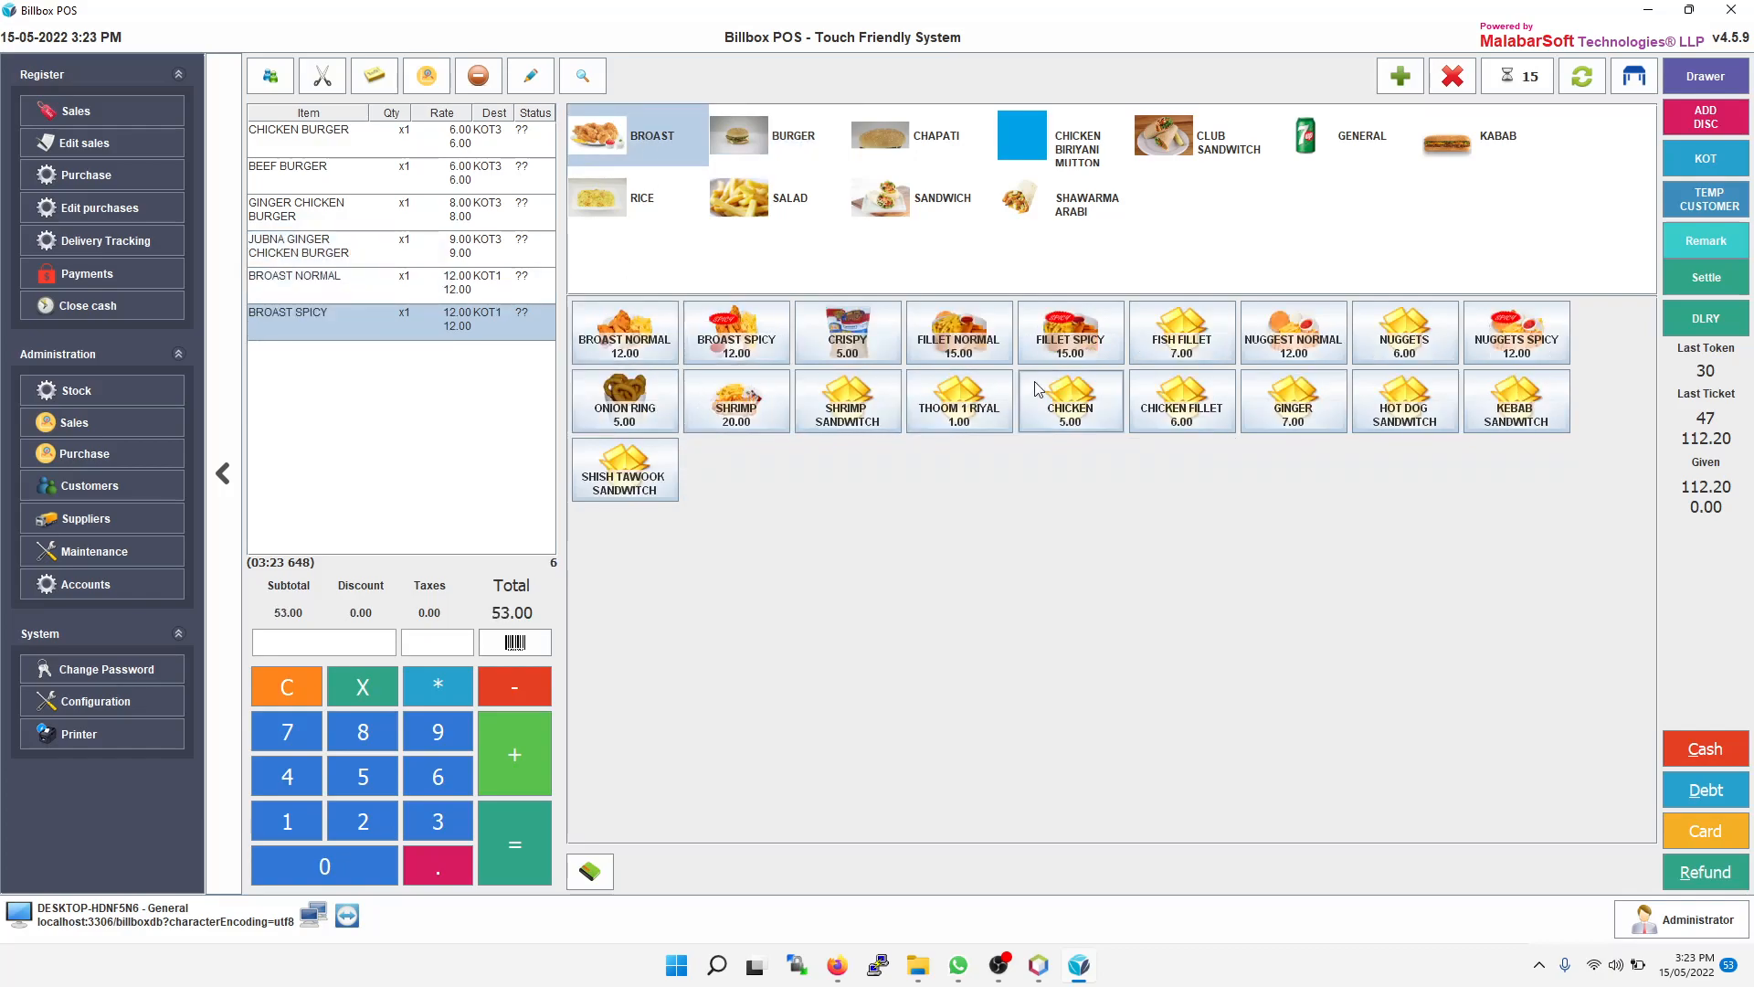
Step: Send the order as a Delivery ticket, picking the listed customer from the customer search
click(1401, 84)
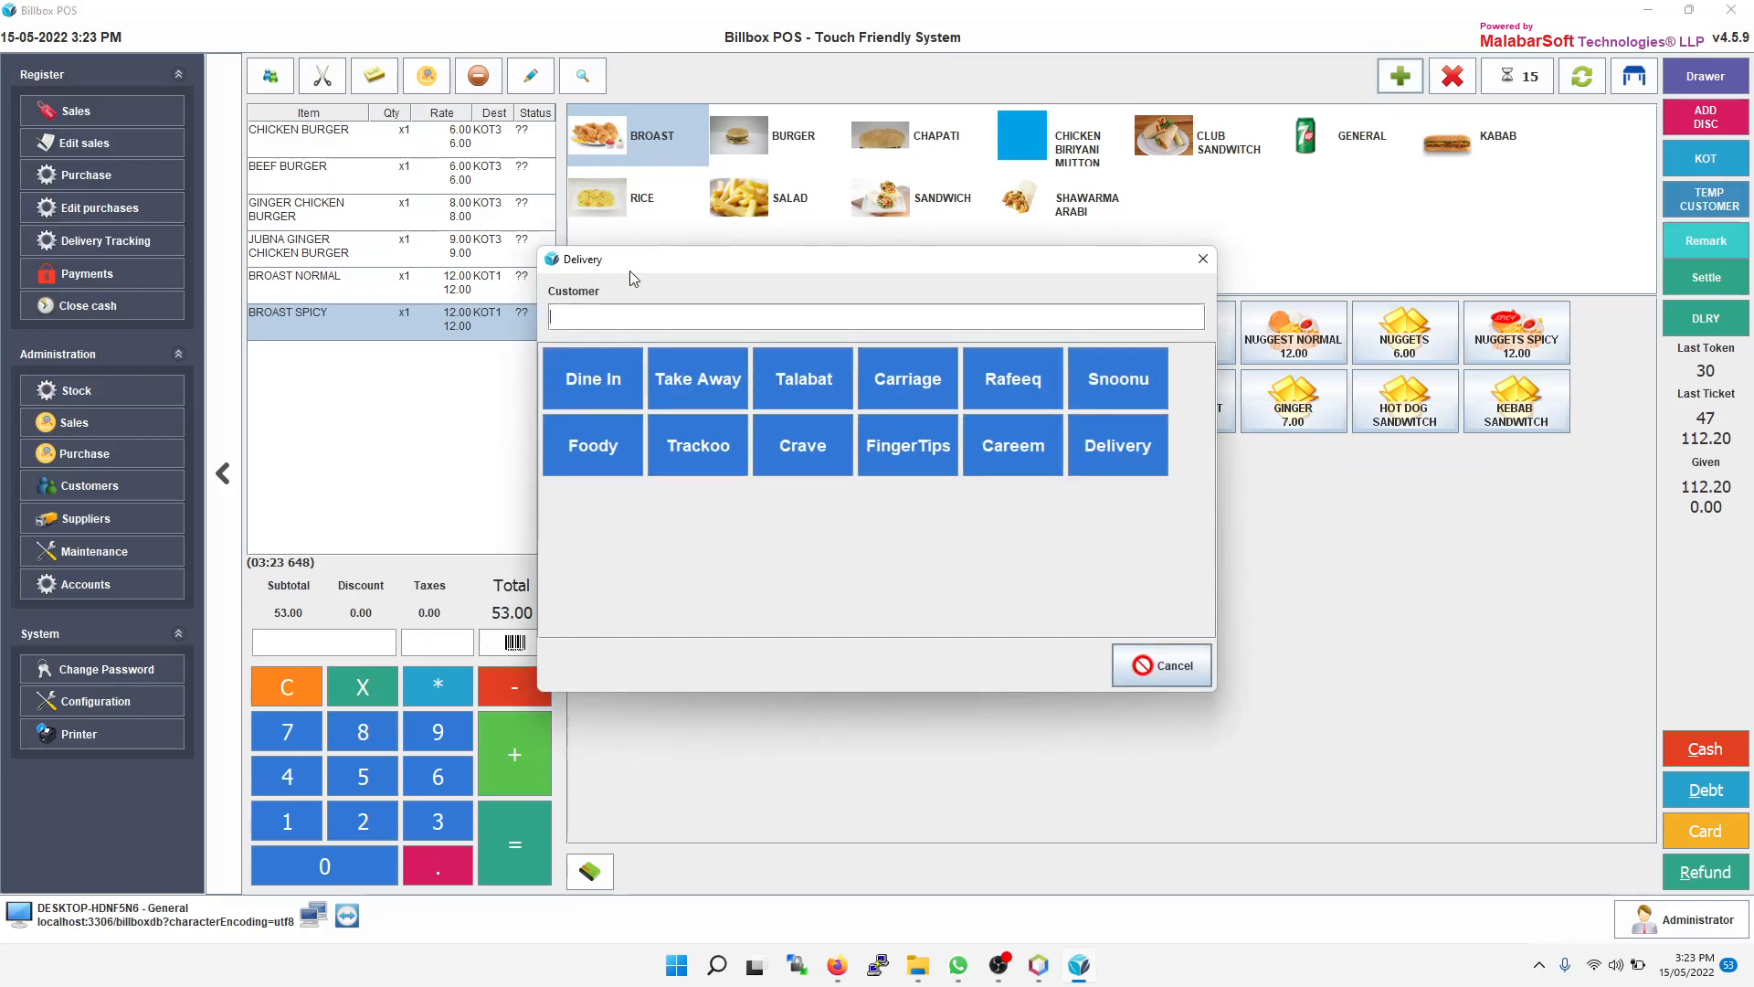
click(1116, 430)
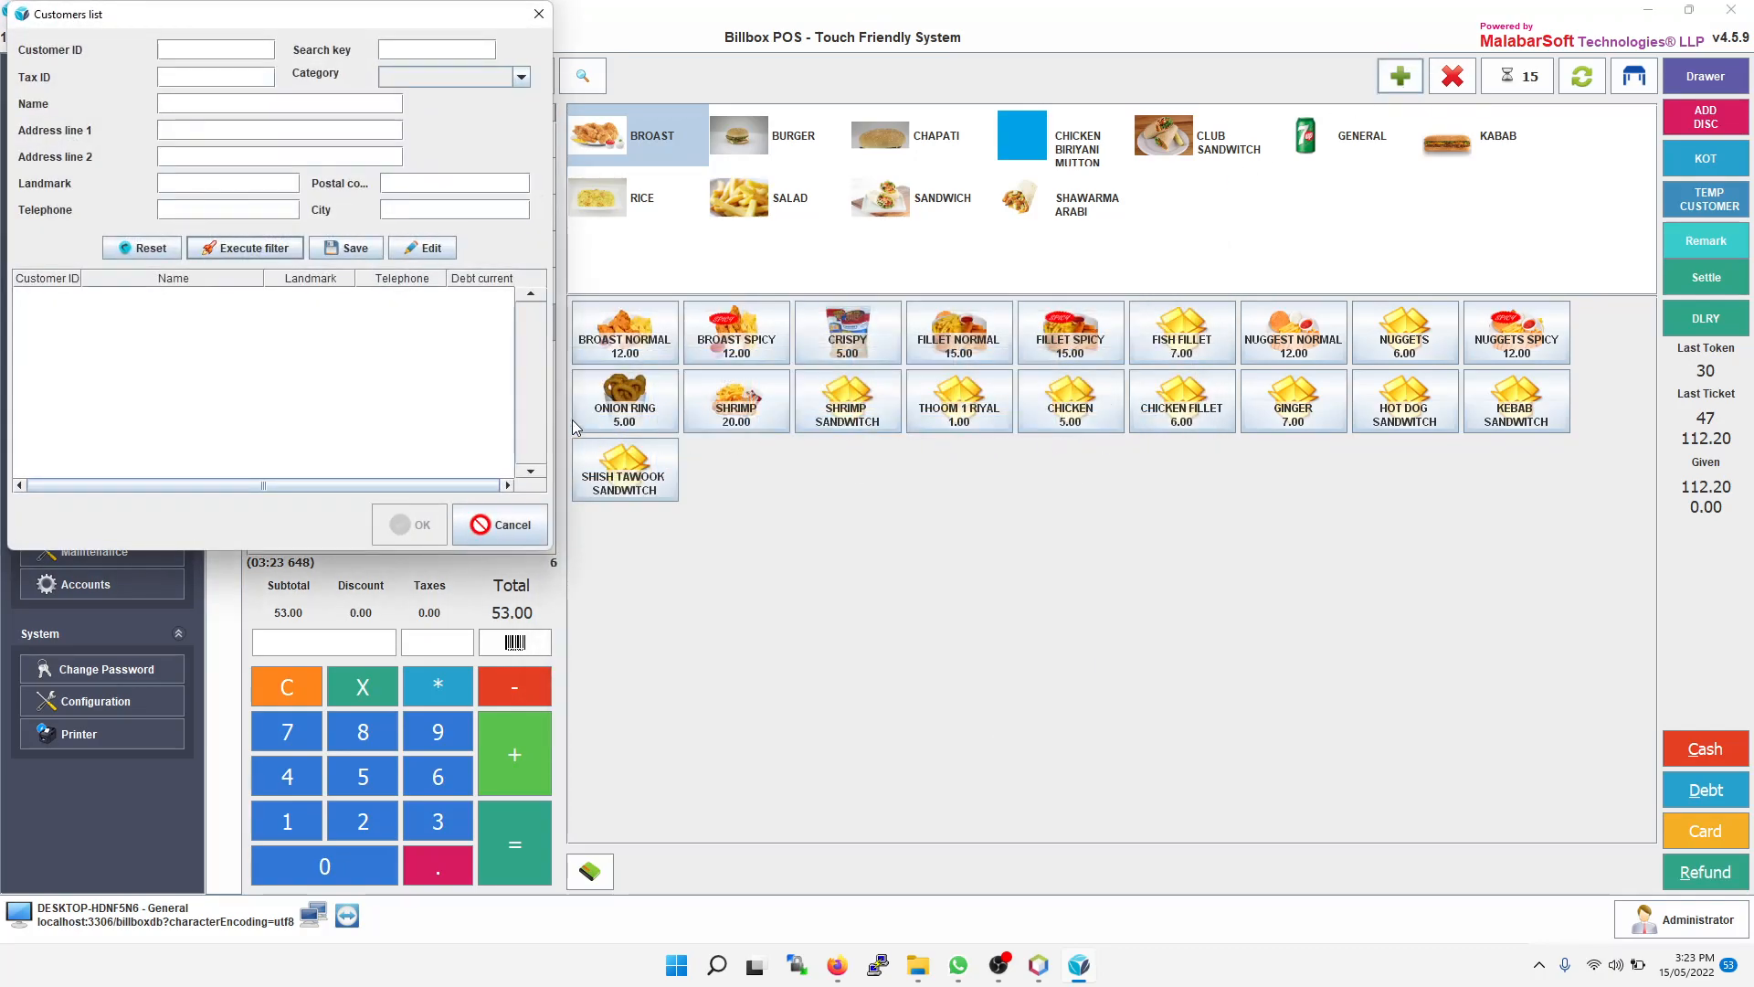
click(270, 252)
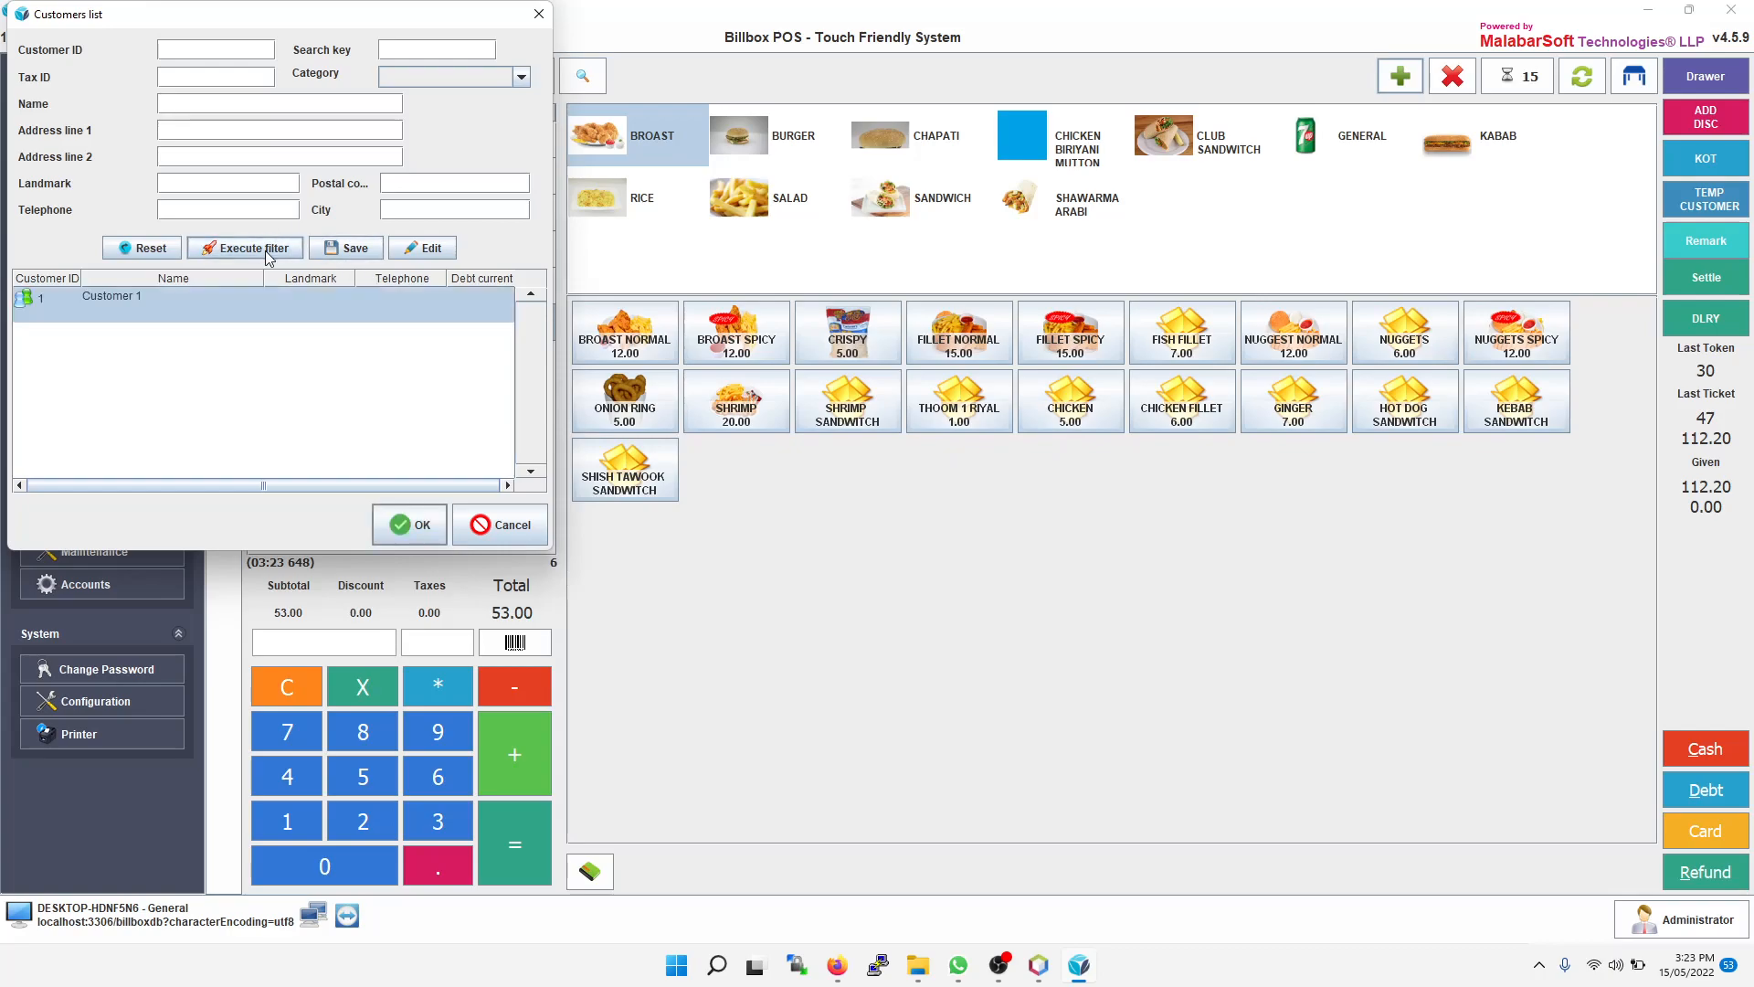
click(399, 533)
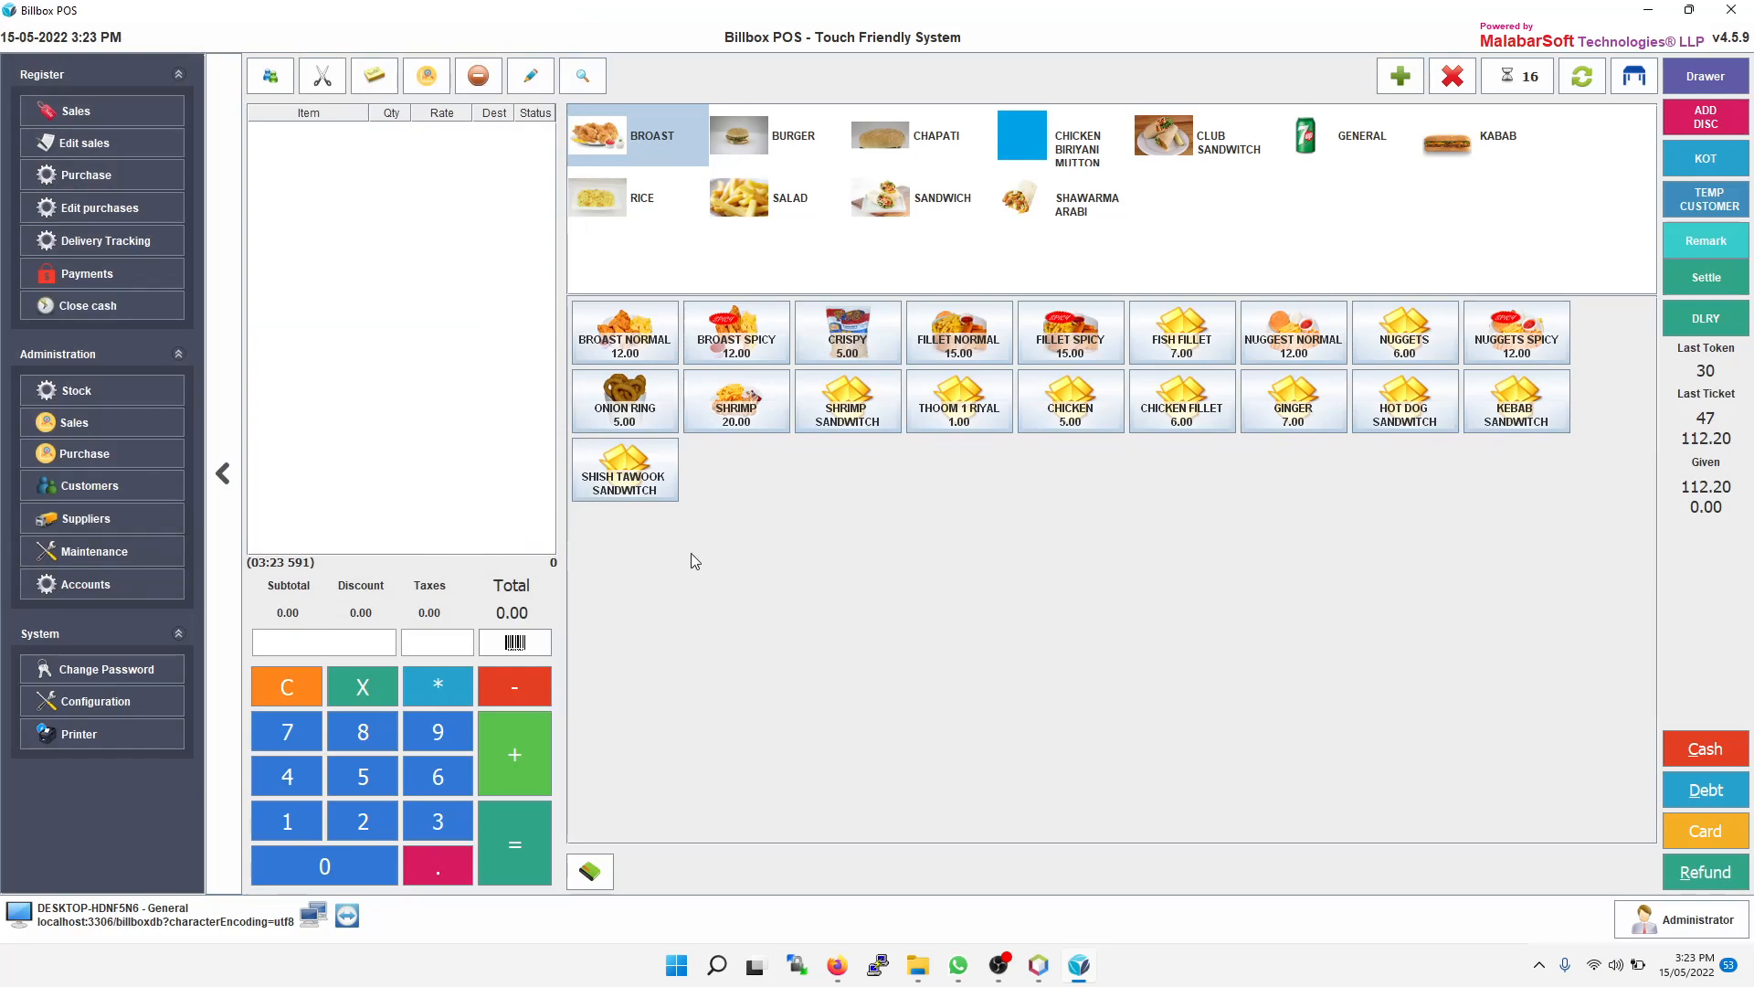
Step: Assign DRIVER 1 to the delivery ticket from the ticket queue and close the queue
click(1515, 80)
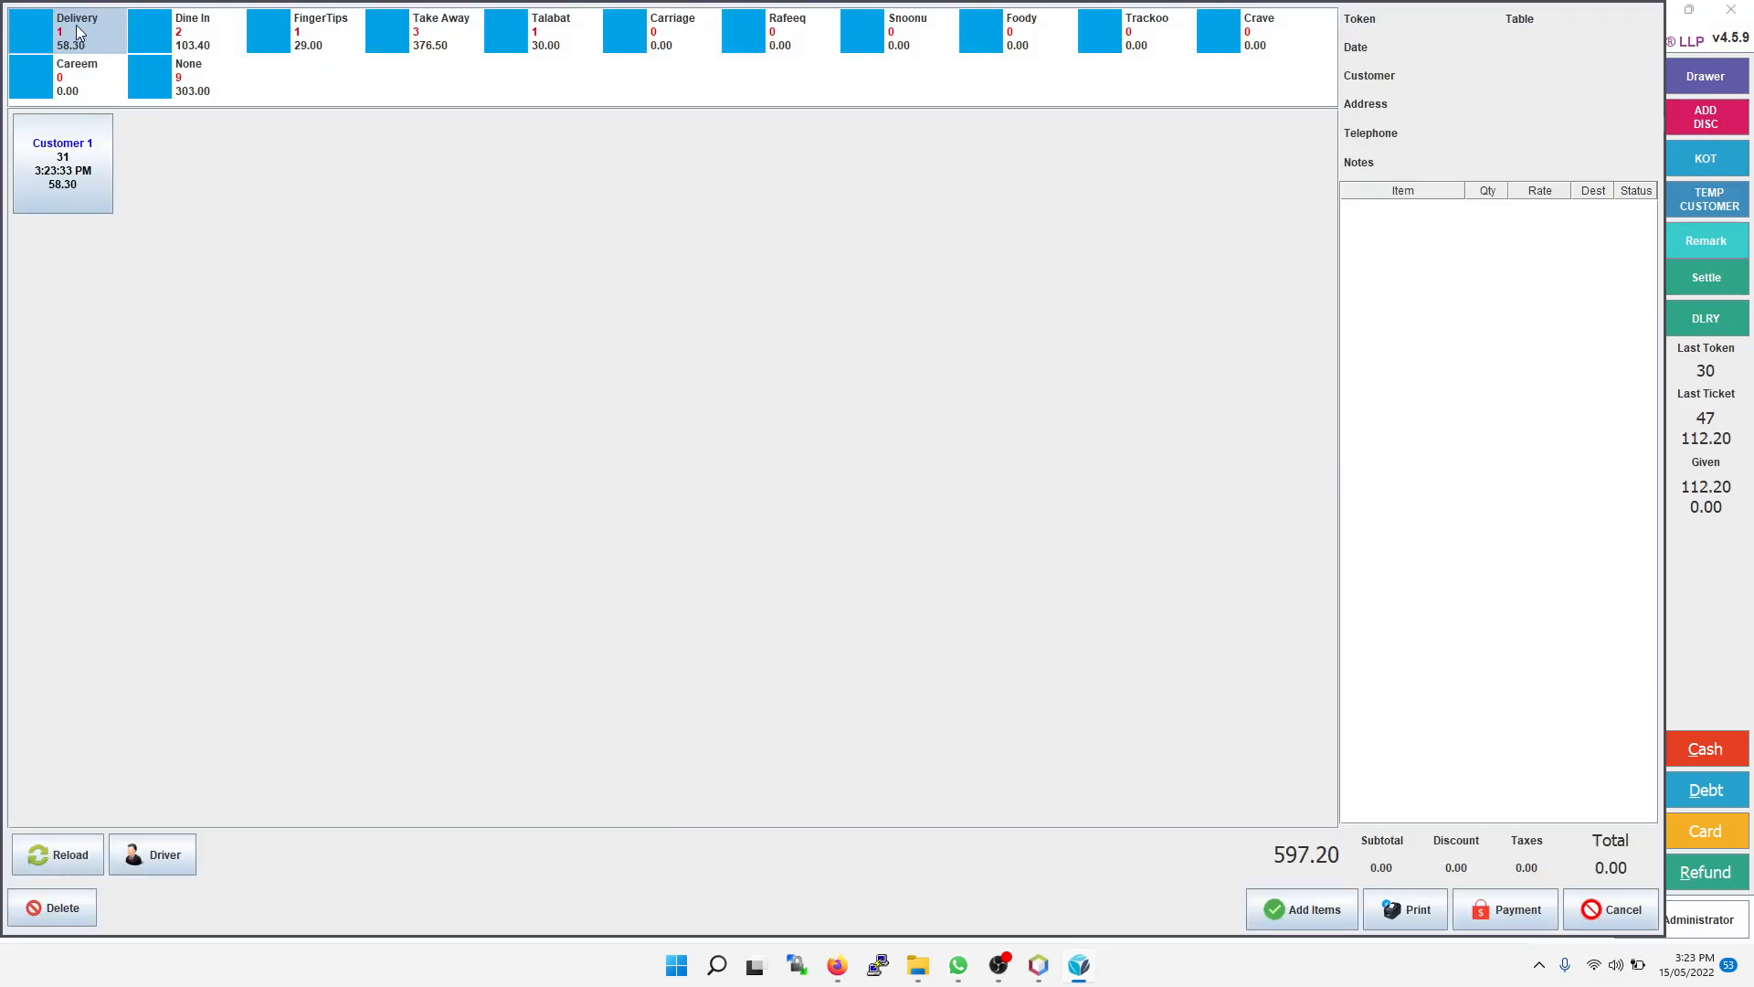
click(66, 166)
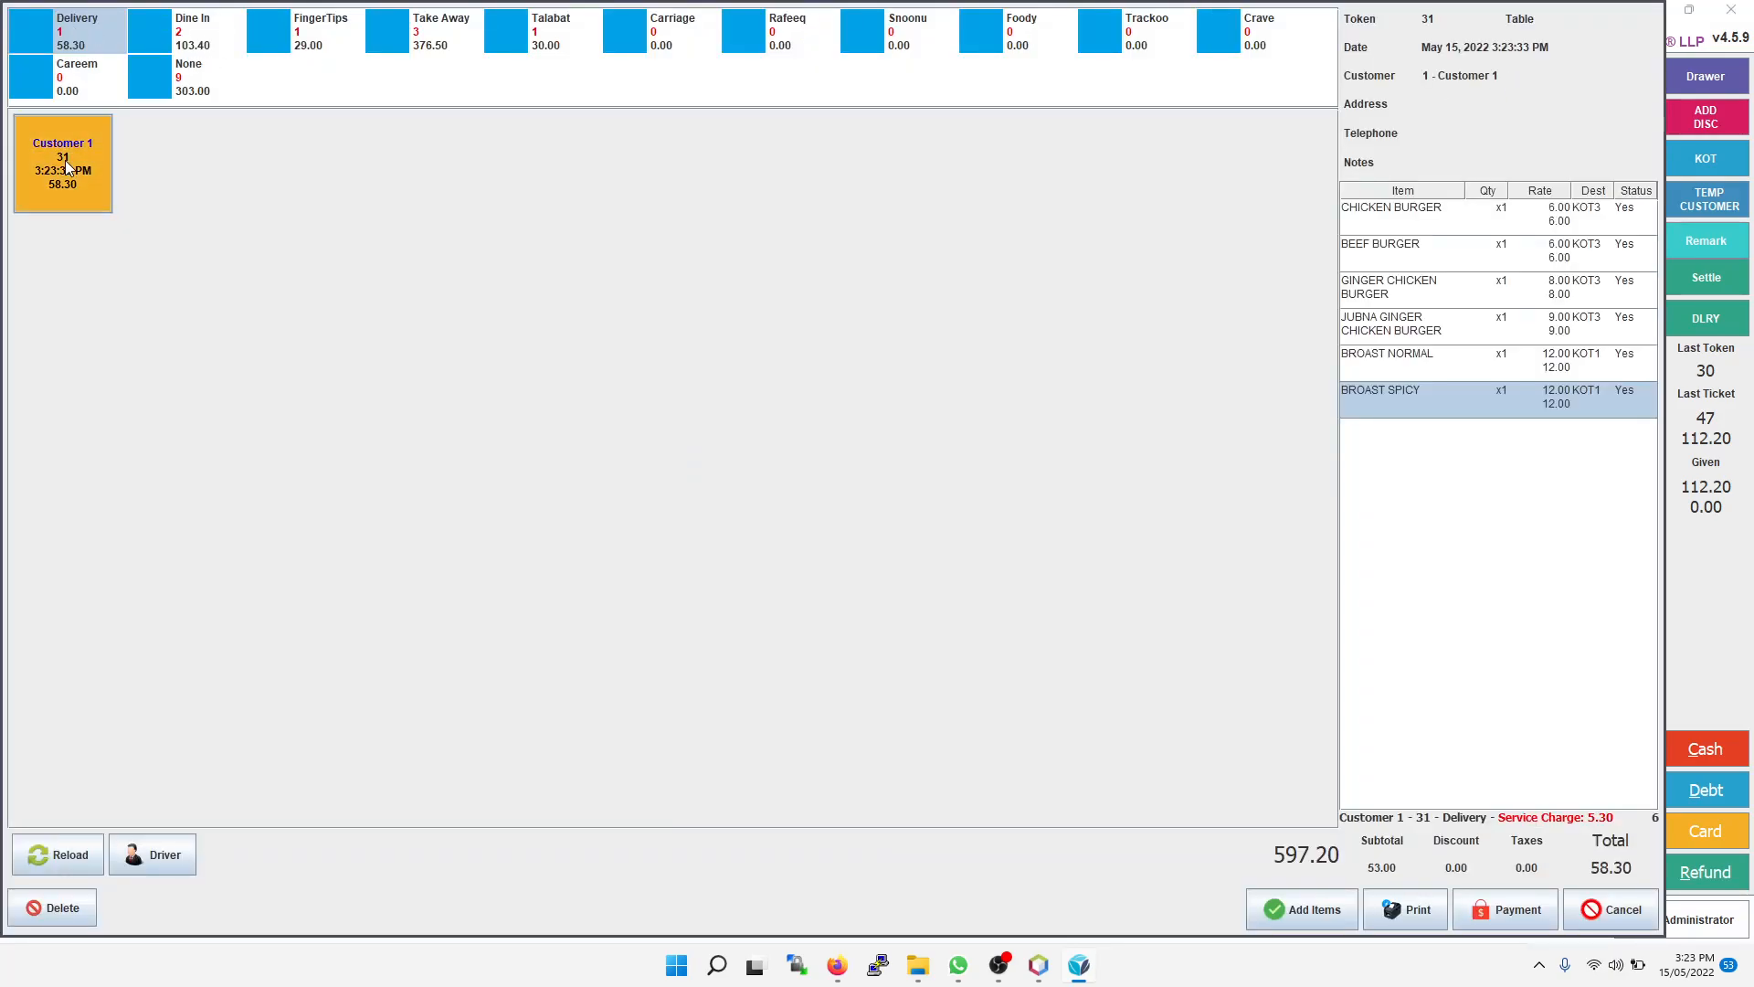
click(155, 862)
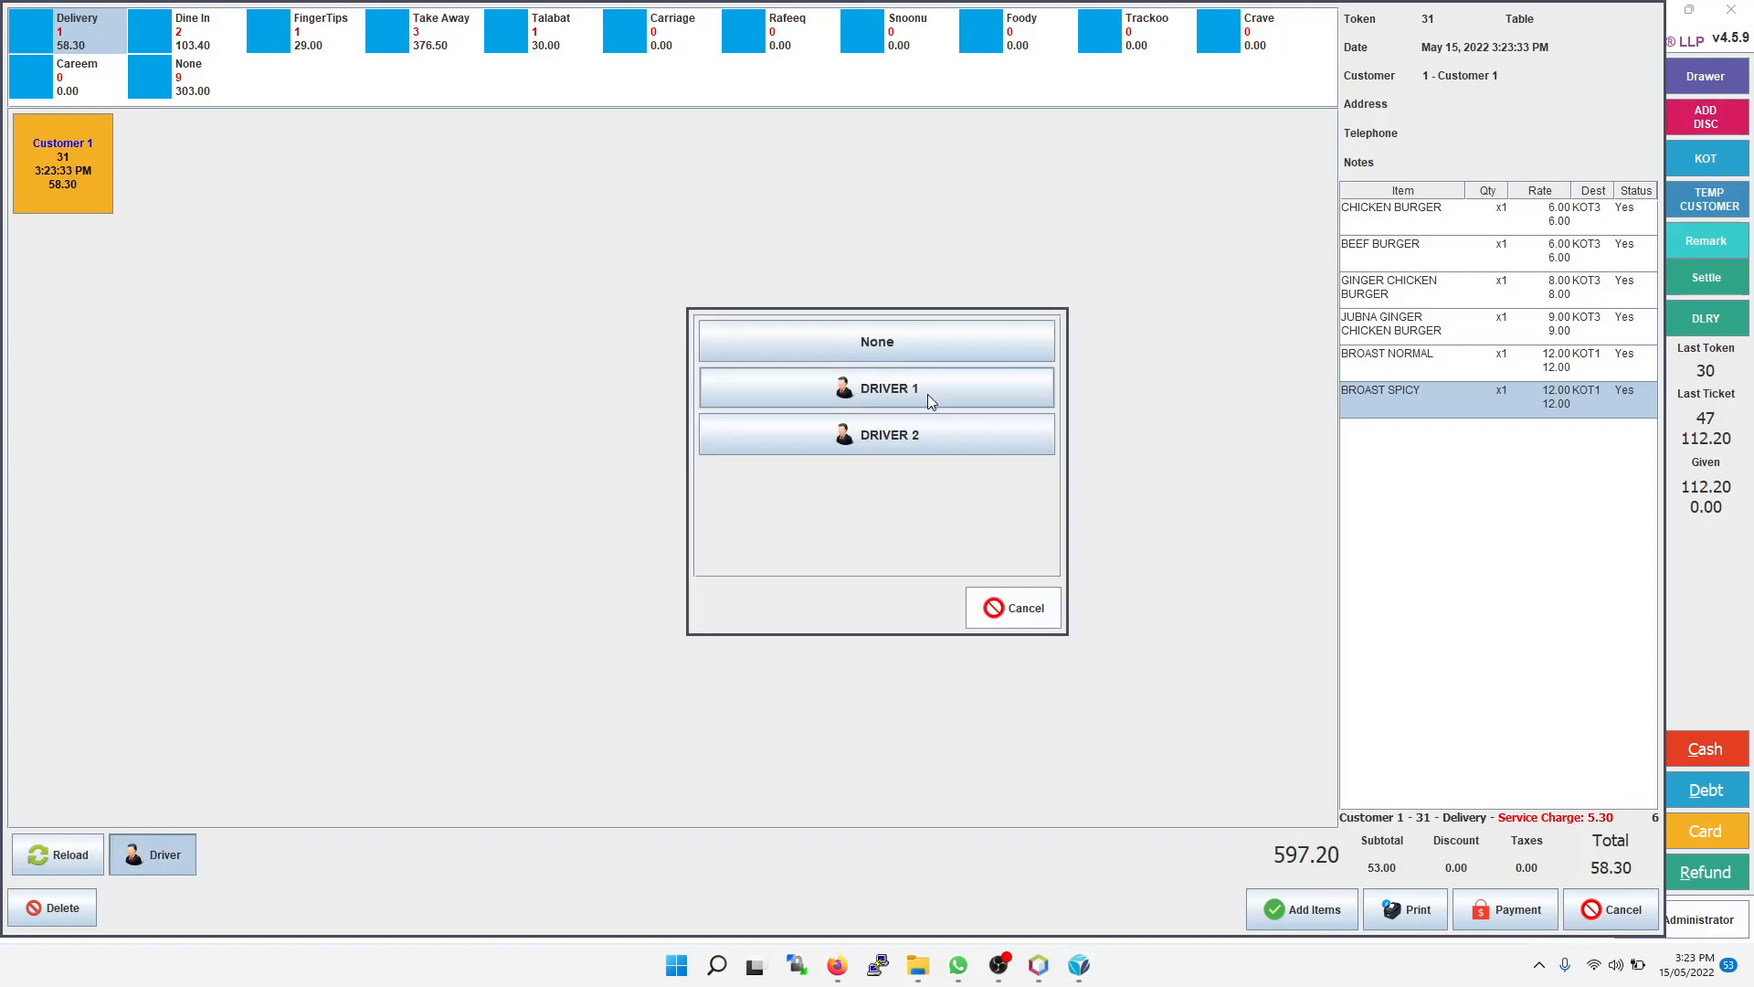
click(929, 395)
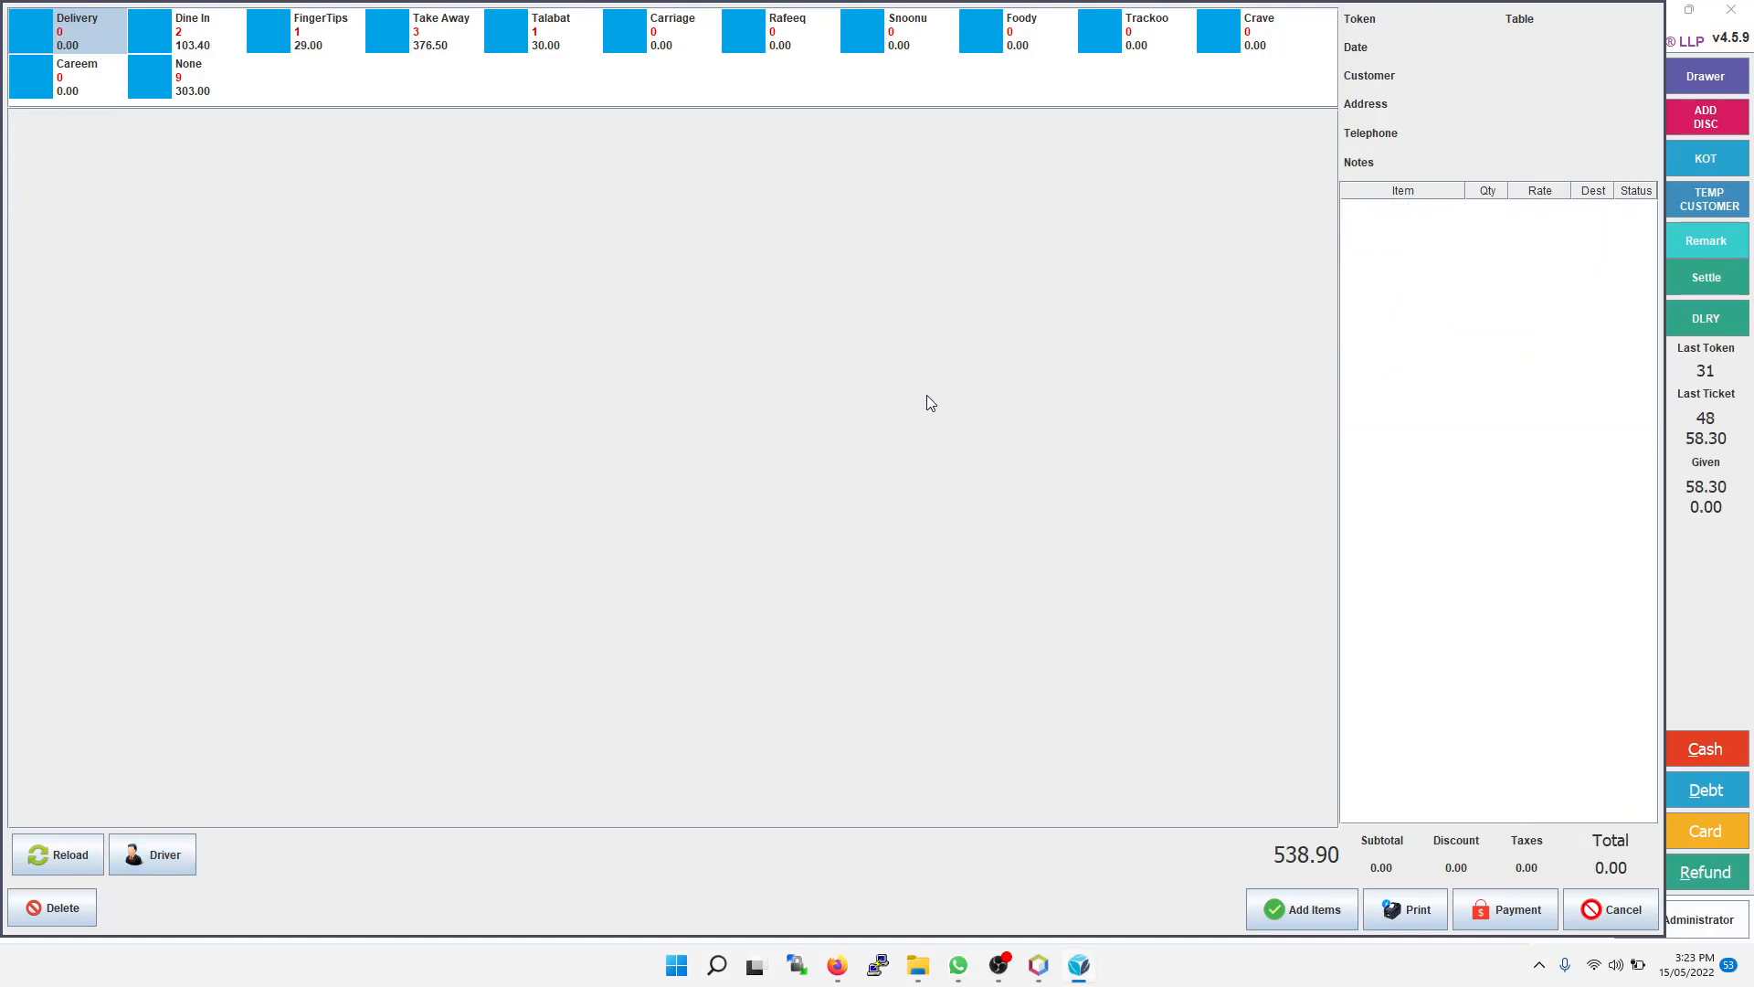
click(1598, 918)
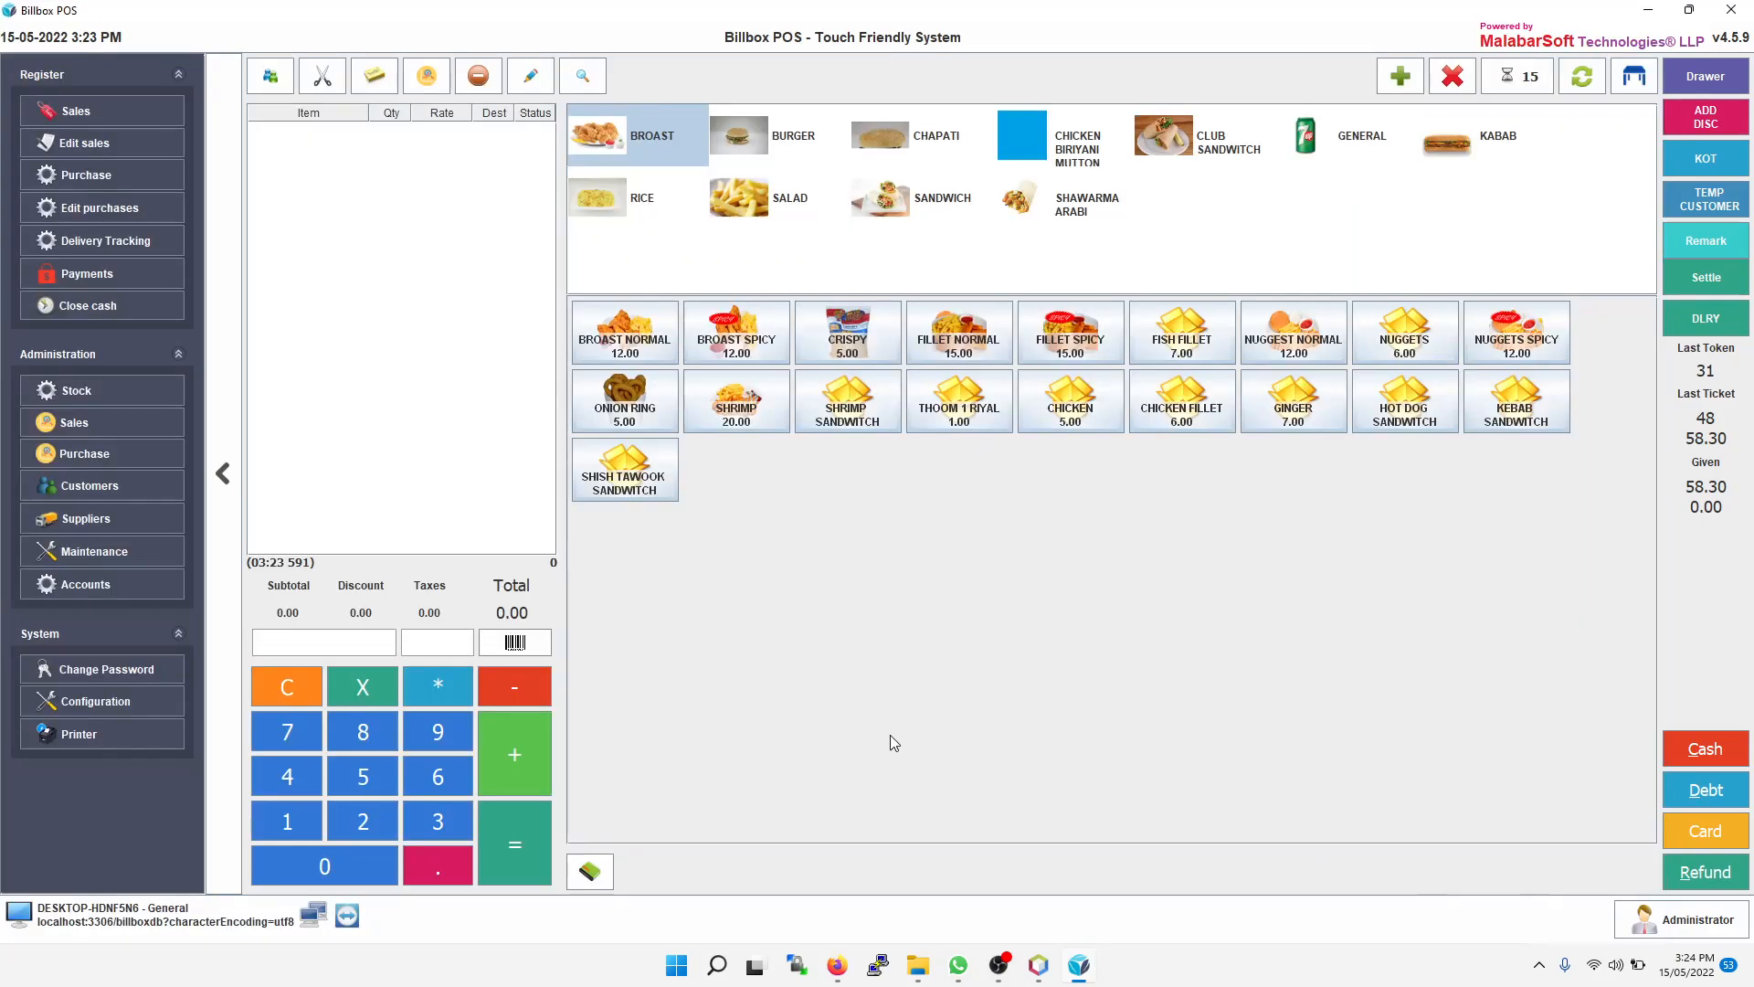
Step: Open Delivery Tracking and unsettle the customer's delivery ticket
click(1699, 325)
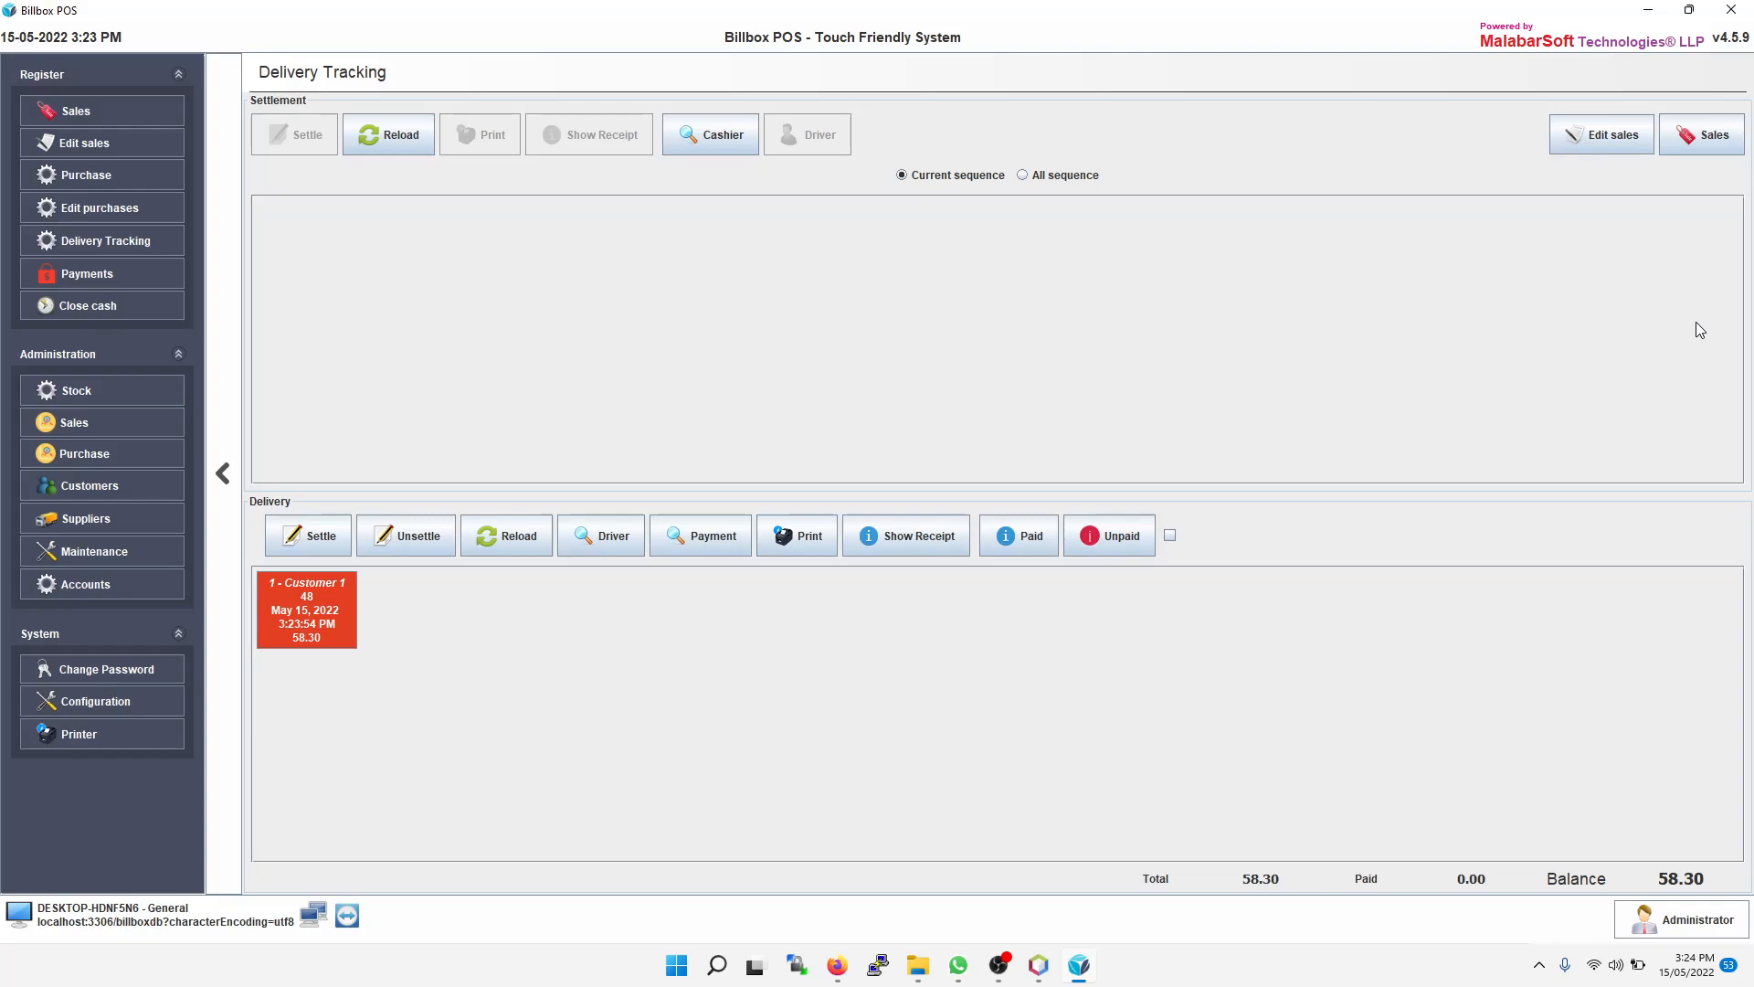
click(299, 631)
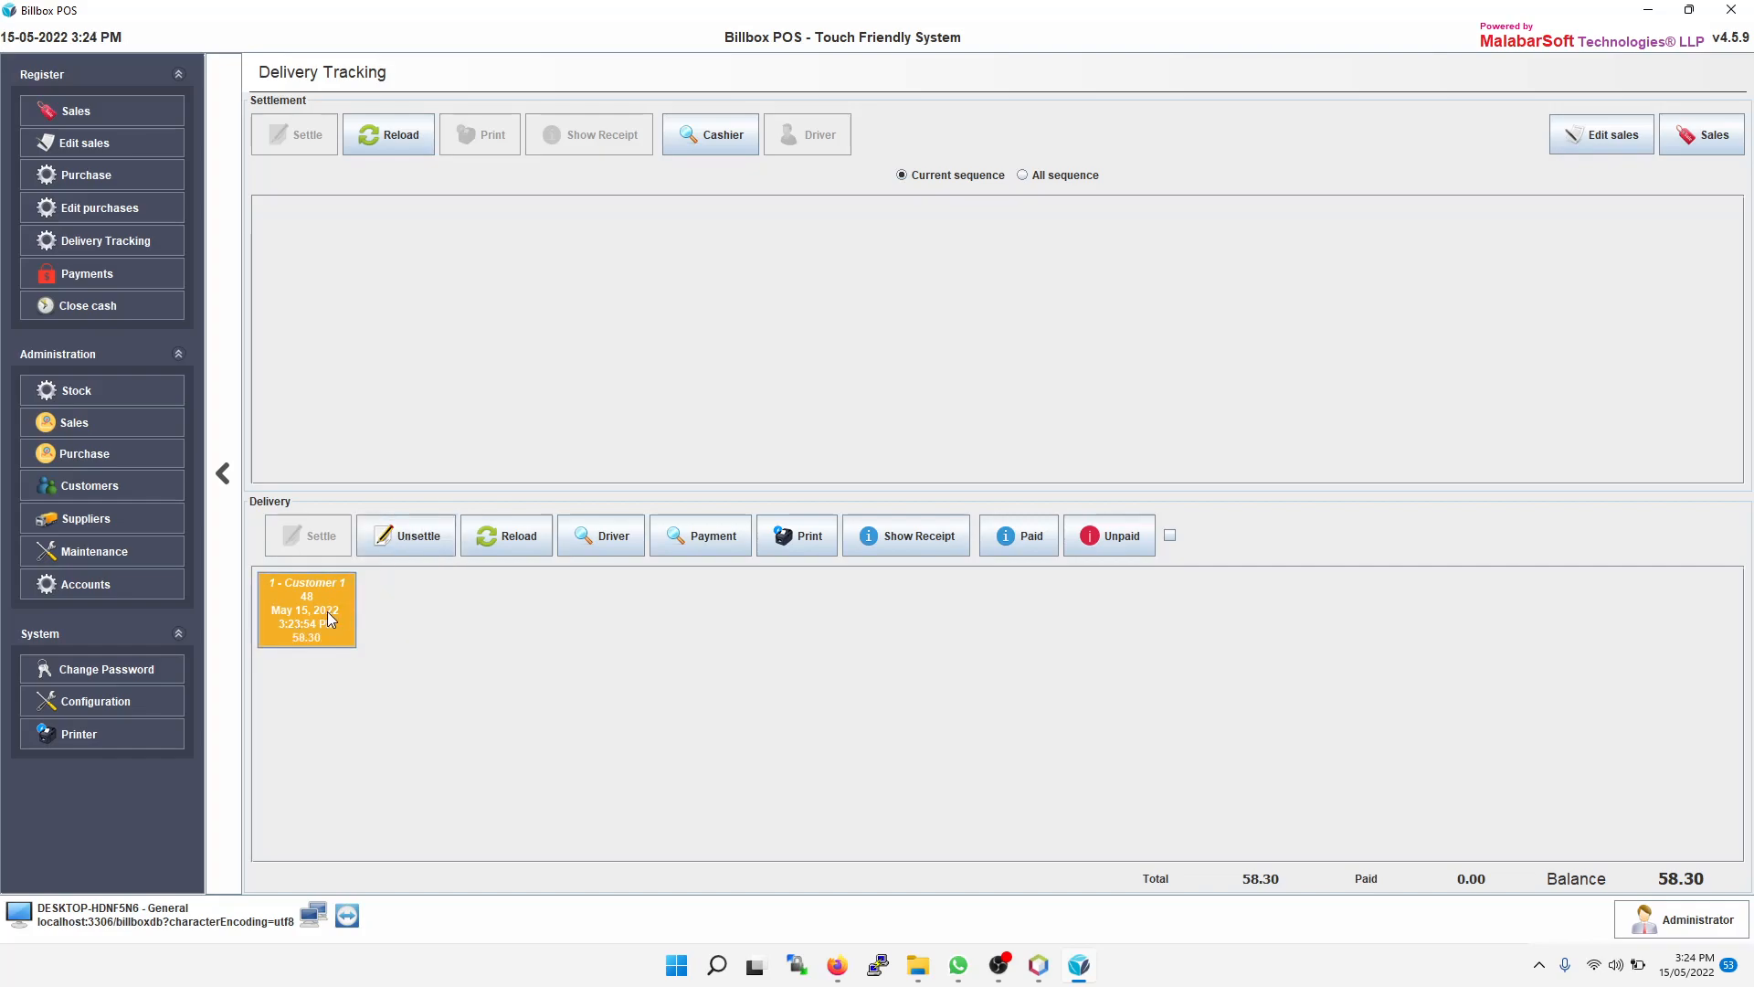
click(414, 541)
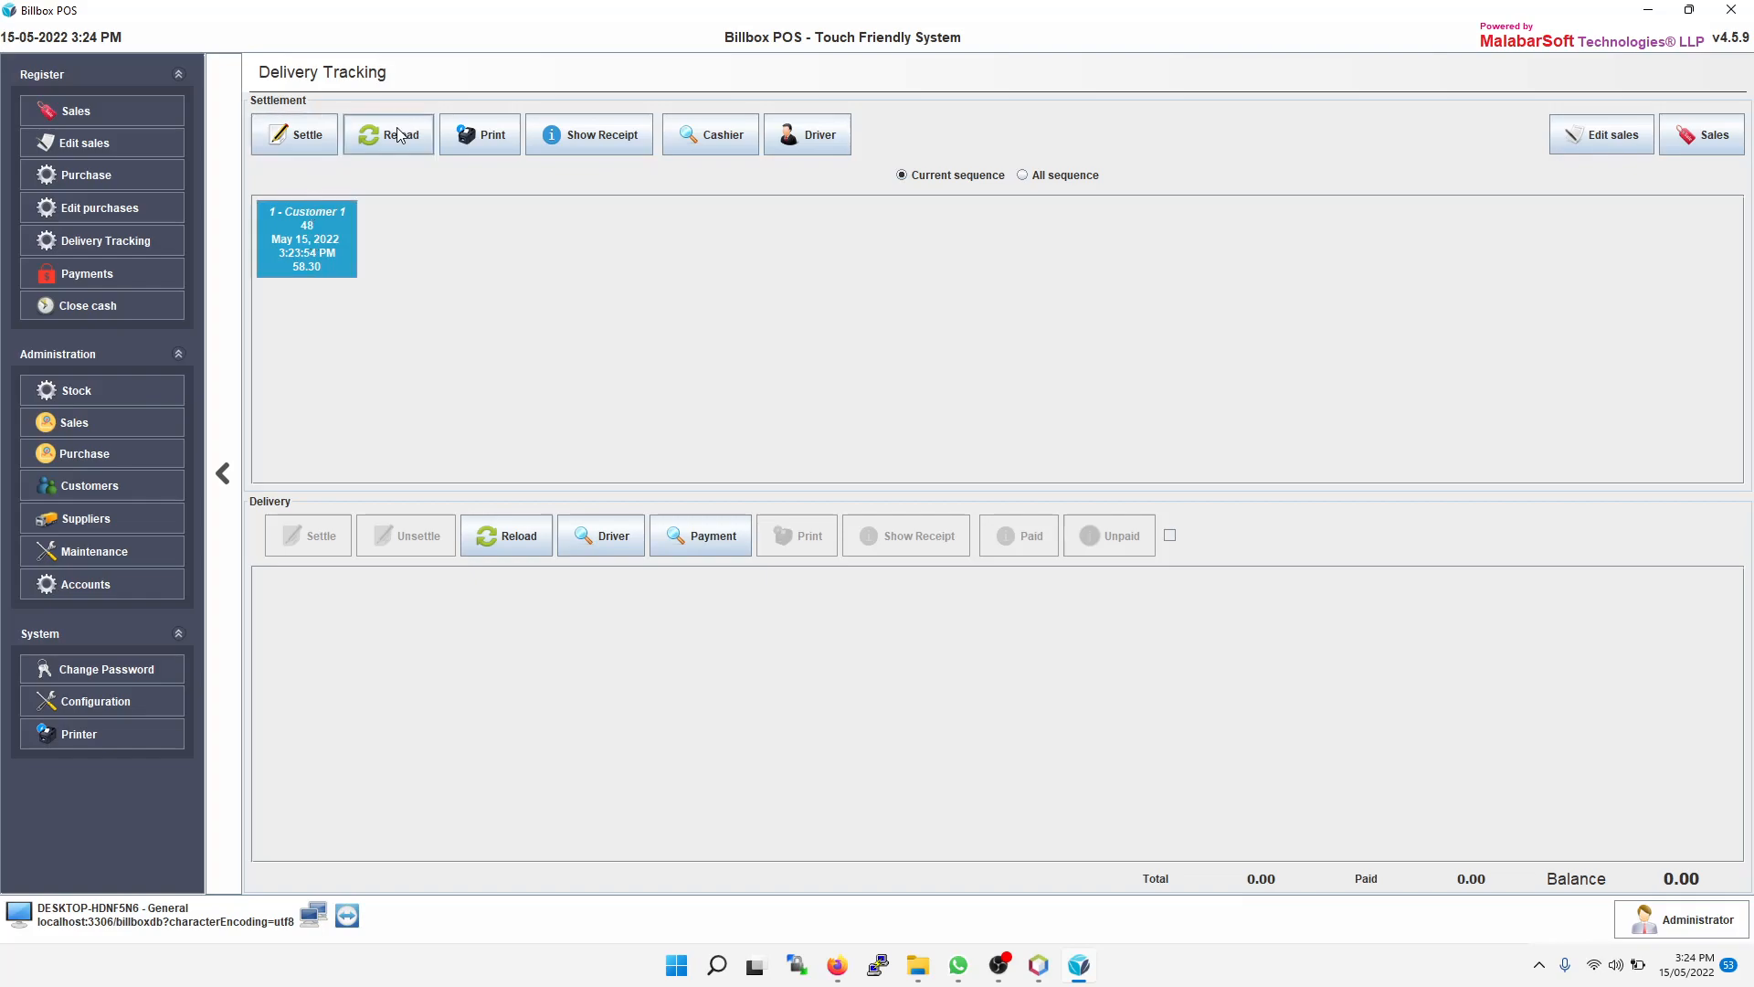
Step: Assign DRIVER 2 to the customer's delivery ticket, then settle that ticket in the delivery list
click(310, 254)
click(821, 136)
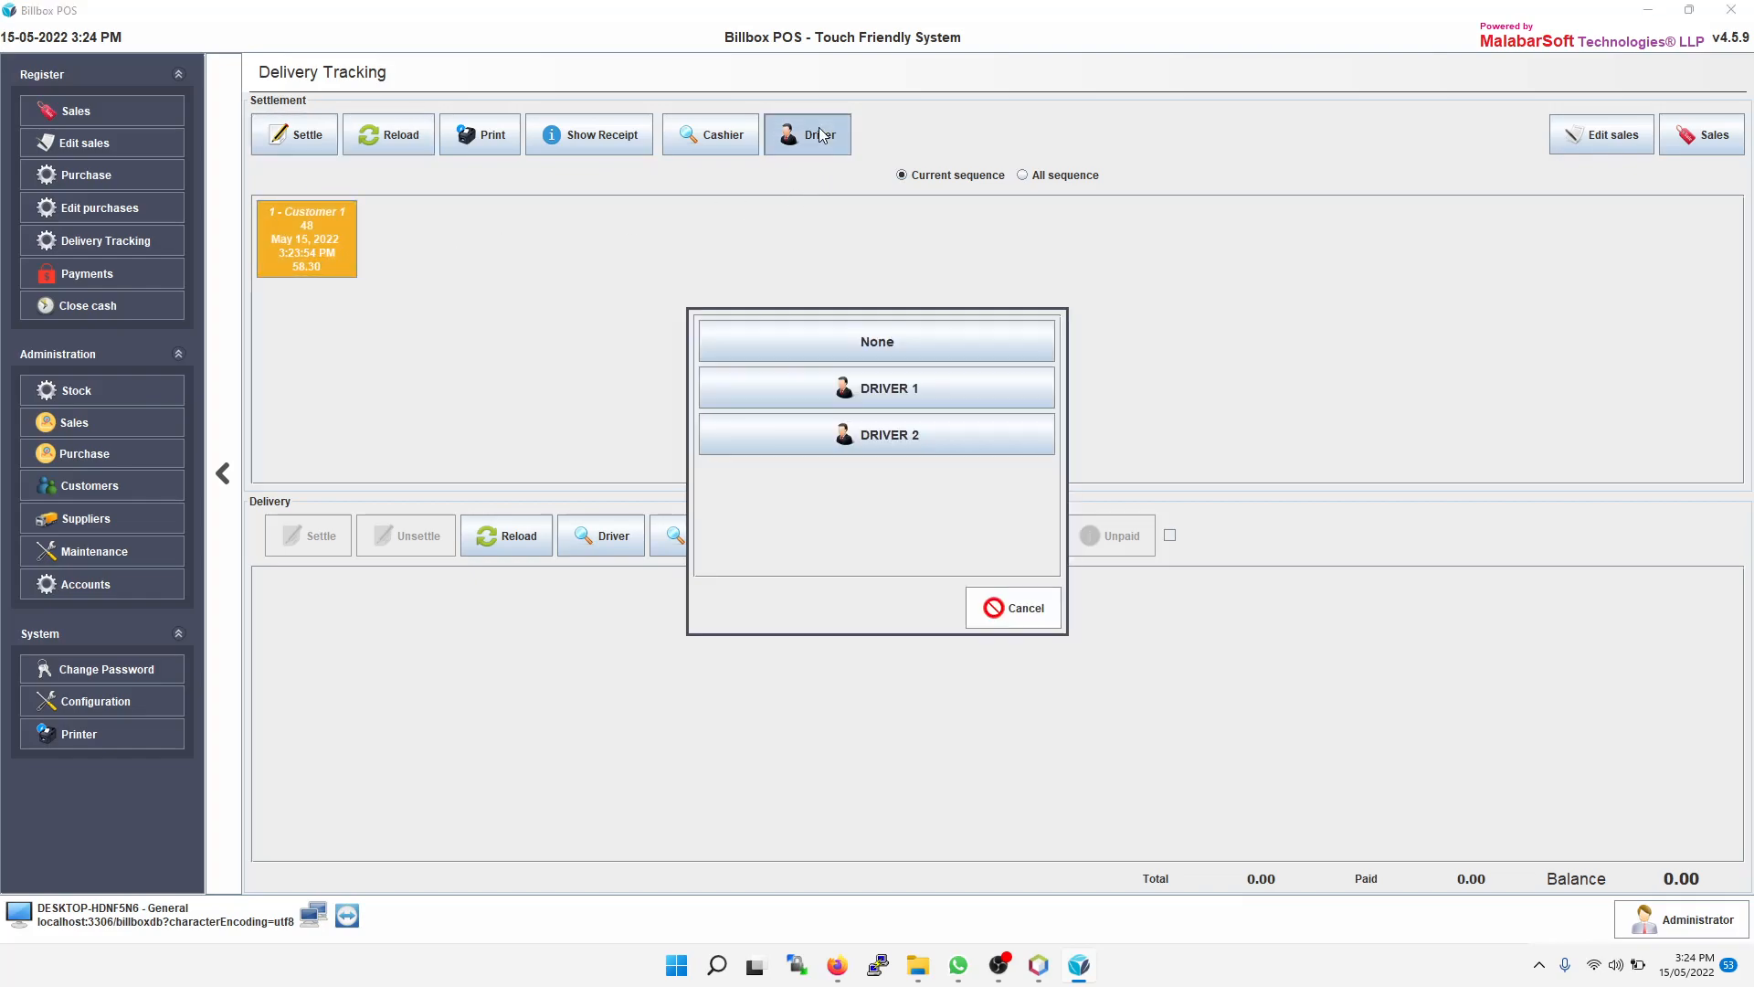
click(874, 441)
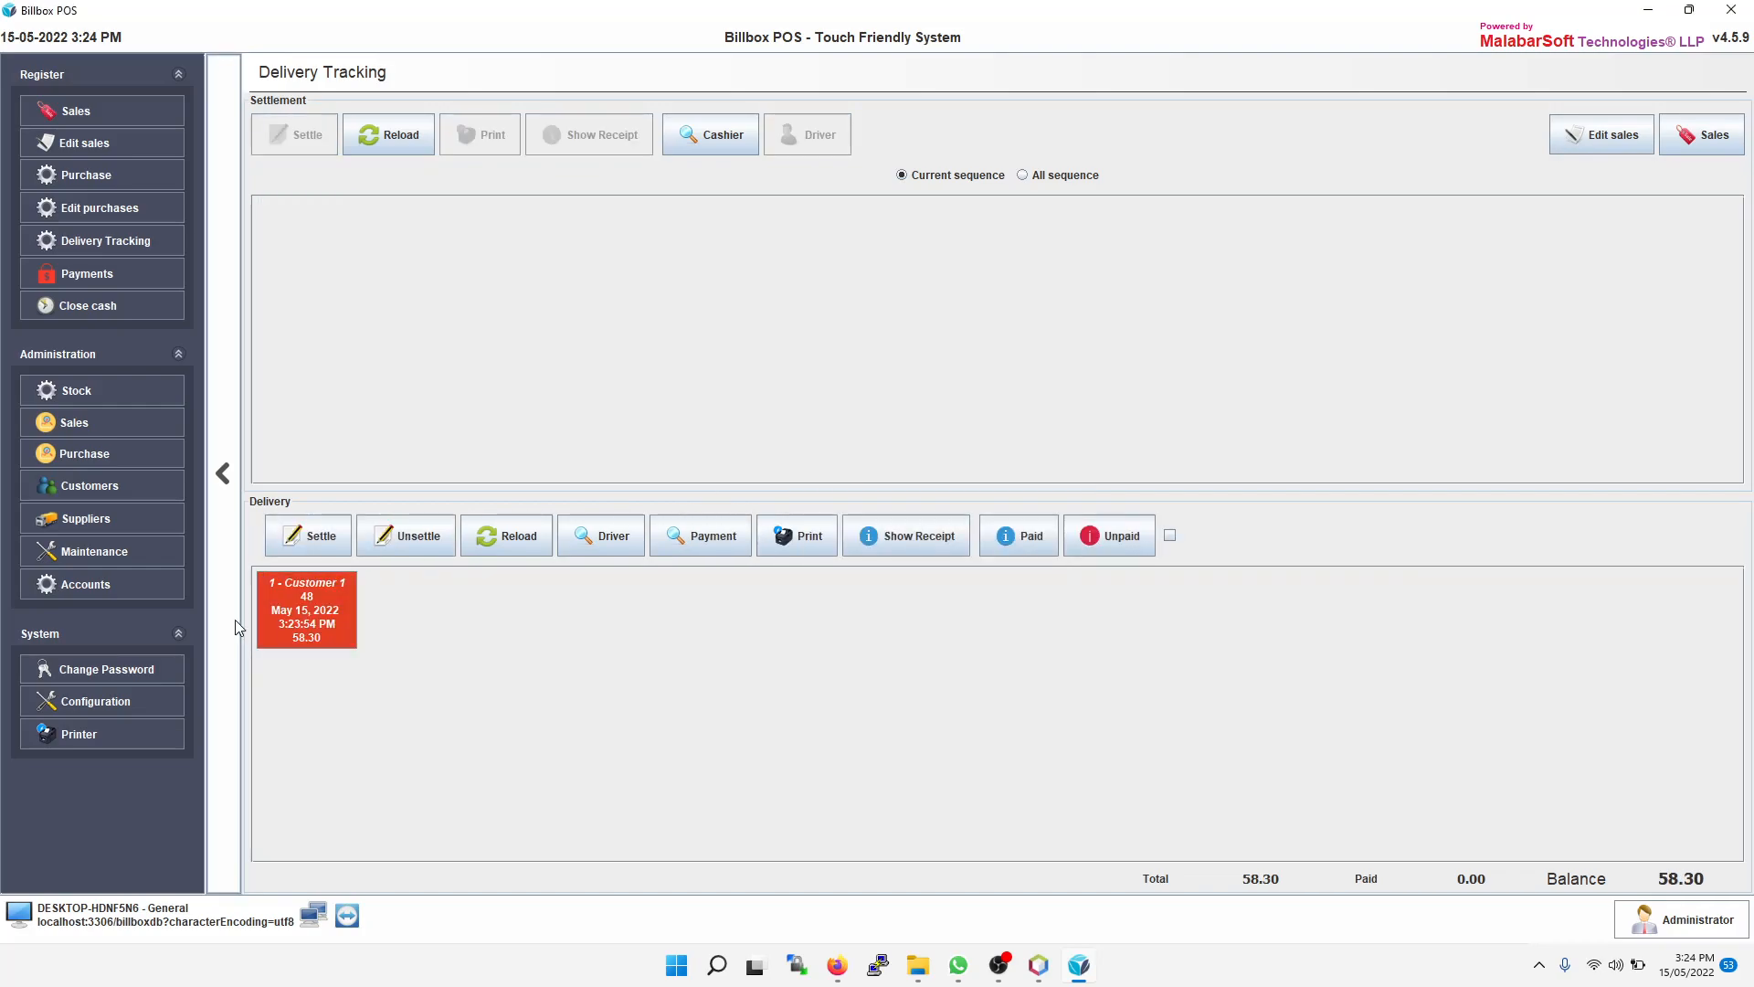
click(322, 627)
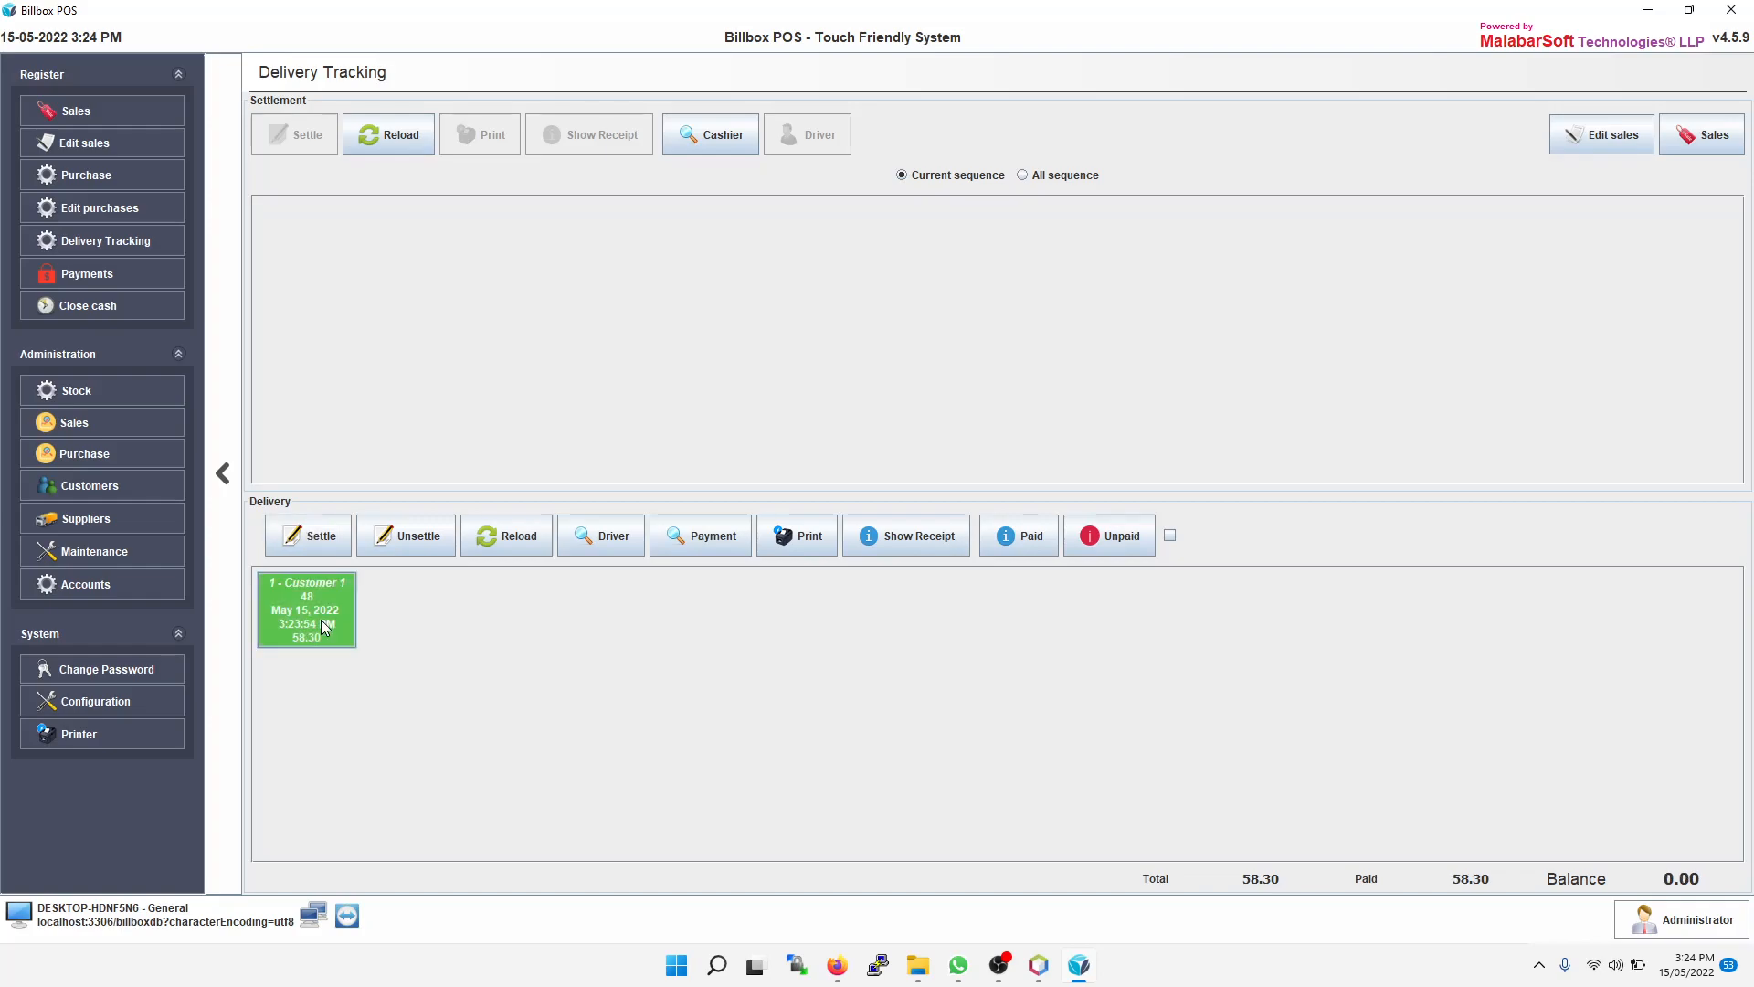
click(315, 541)
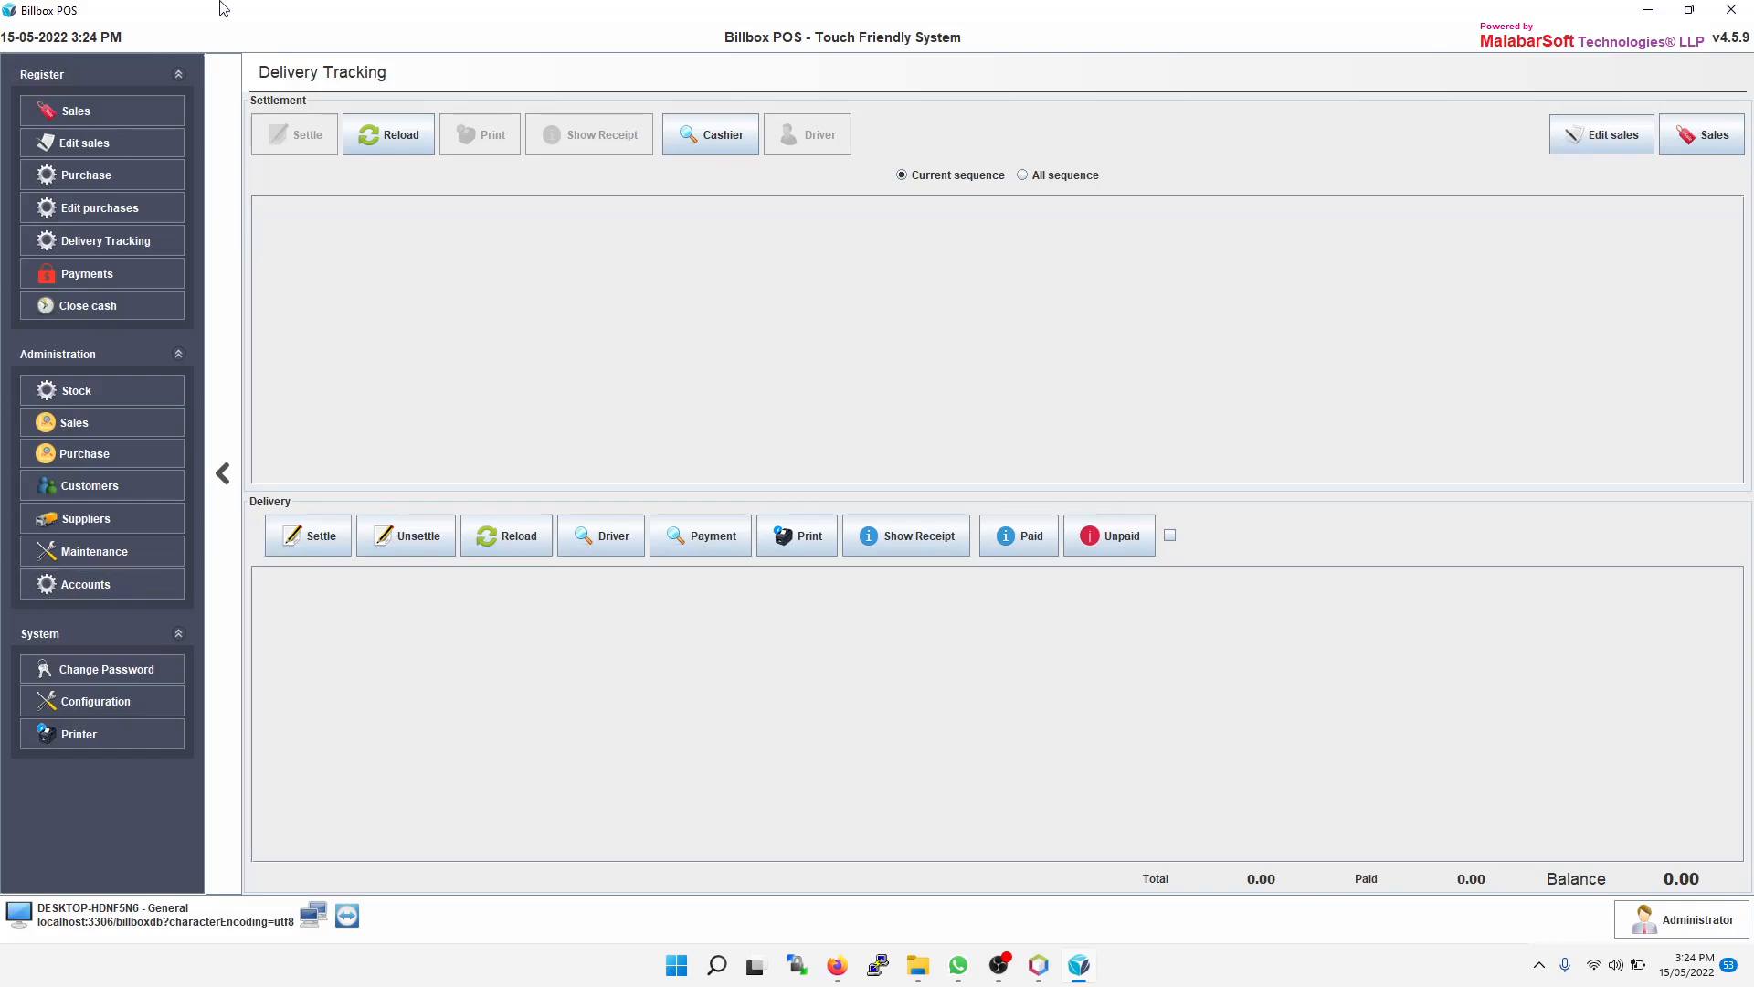
Step: Start a new sale with Chicken Burger, Ginger Chicken Burger, Jubna Chicken Burger and Beef Burger
click(109, 115)
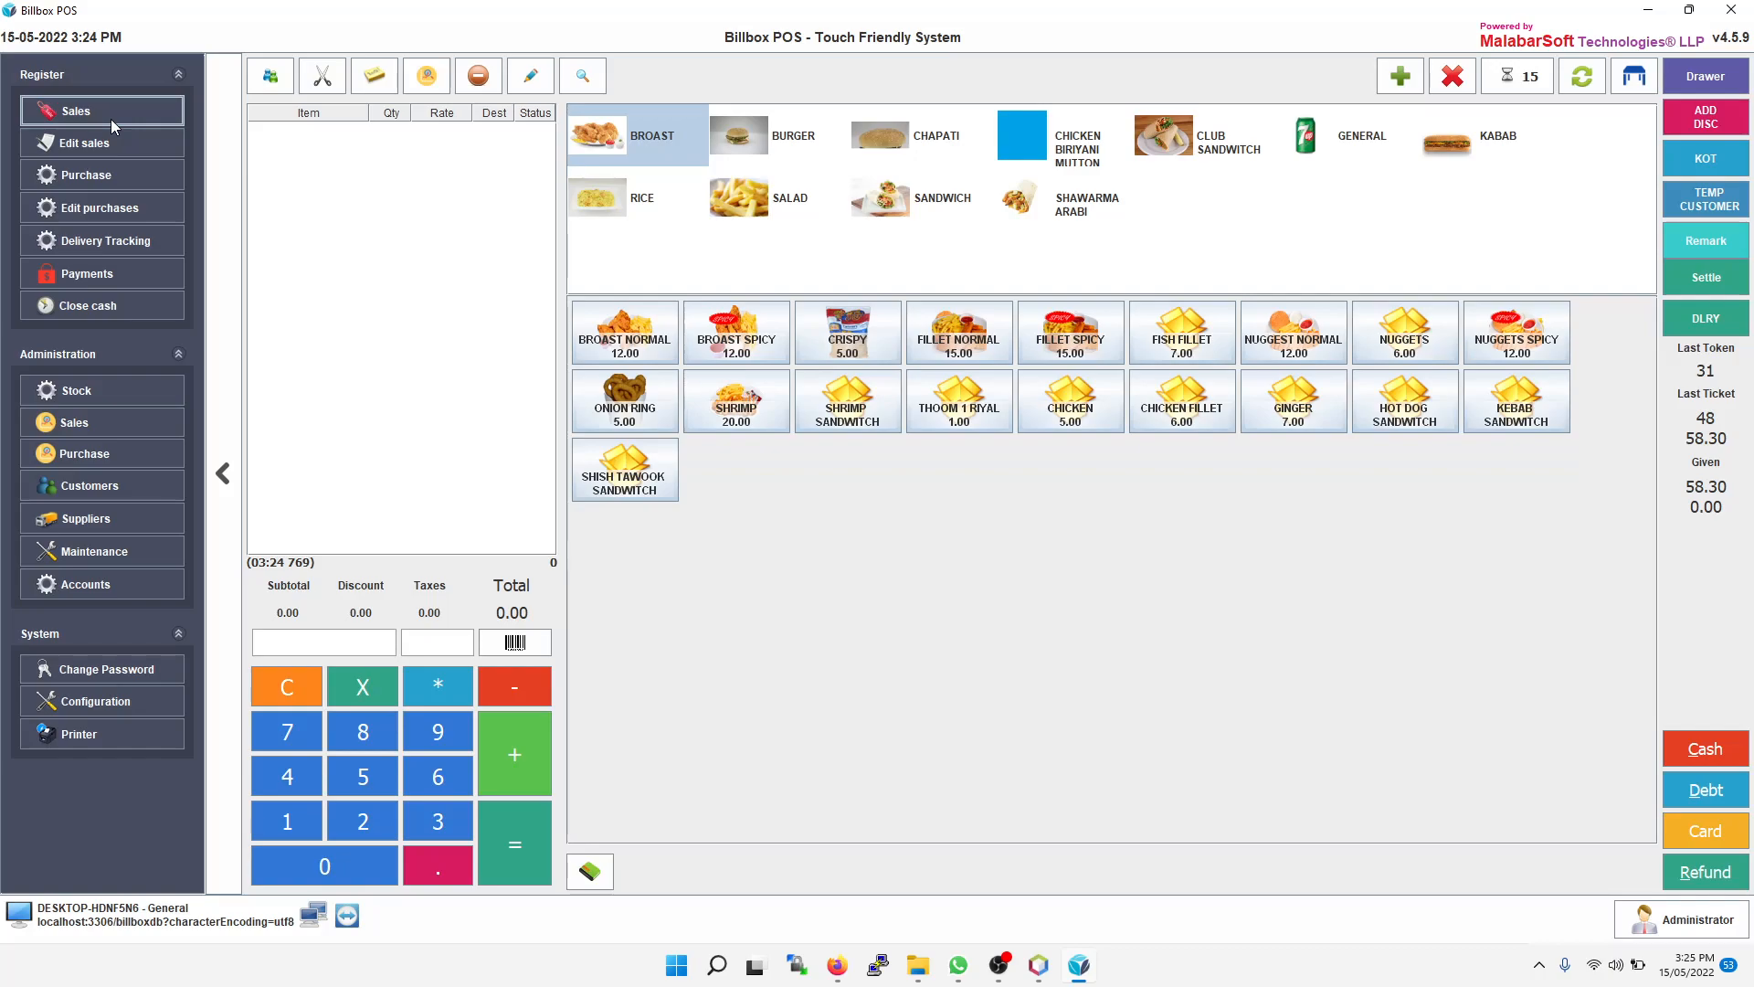
click(807, 155)
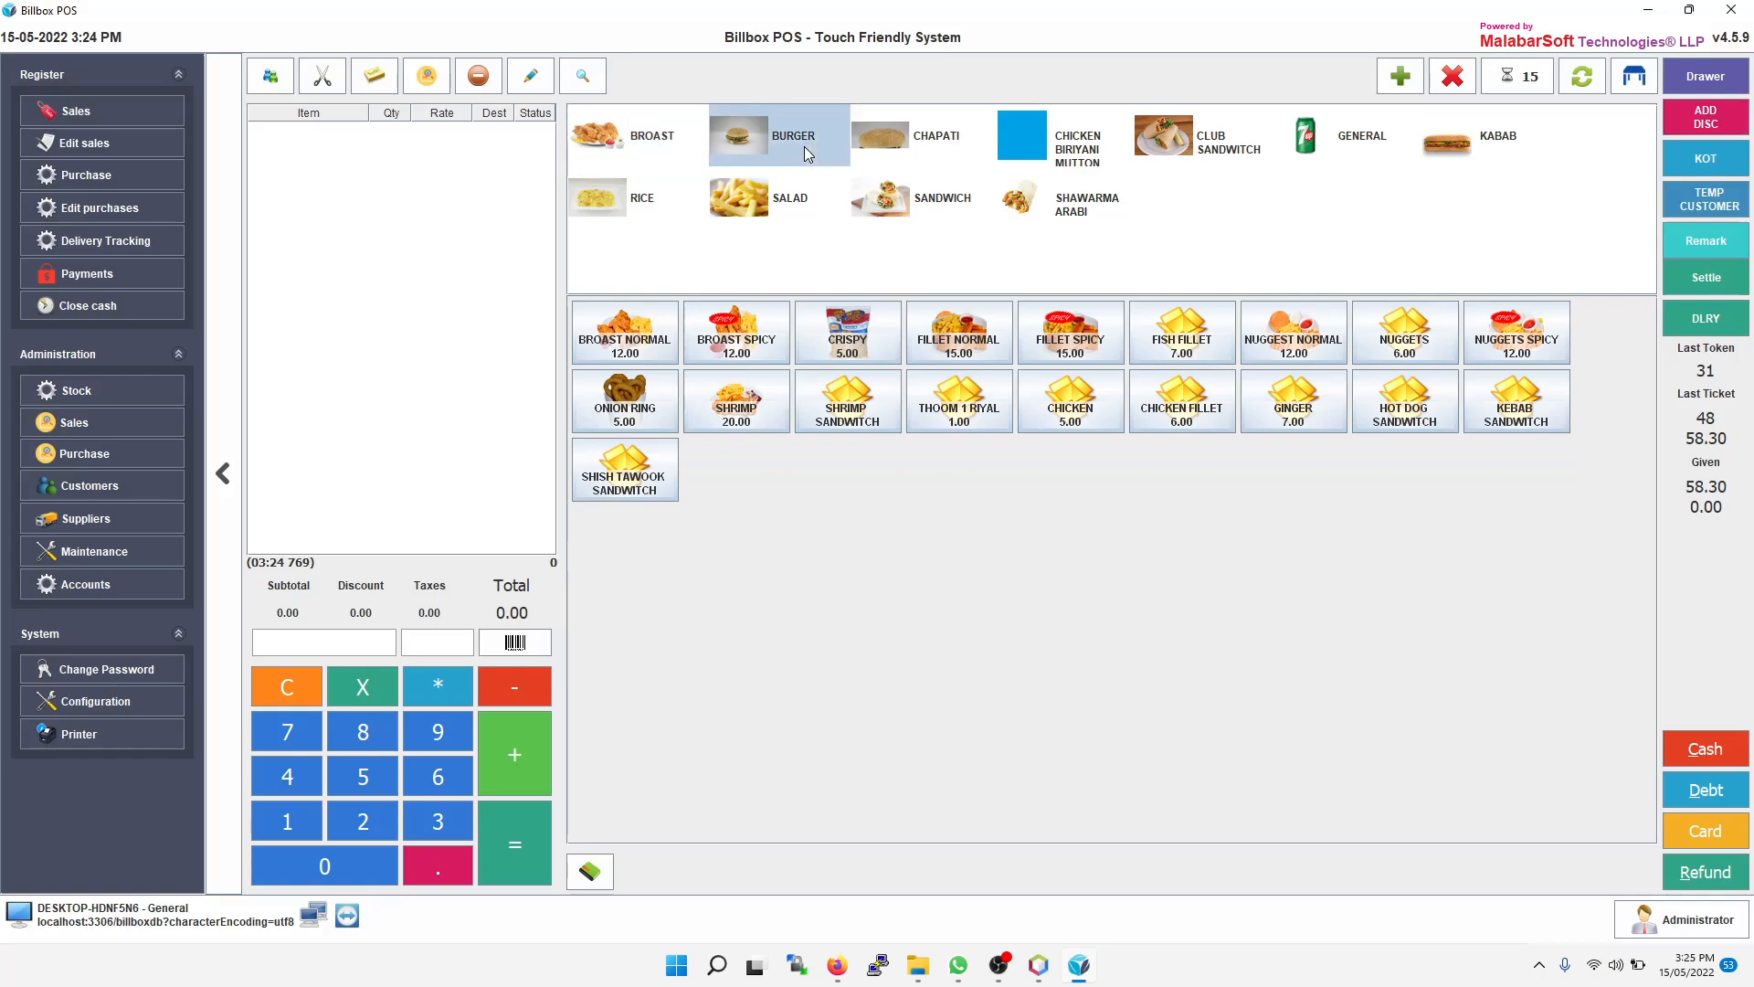
click(594, 345)
click(620, 416)
click(735, 338)
click(848, 338)
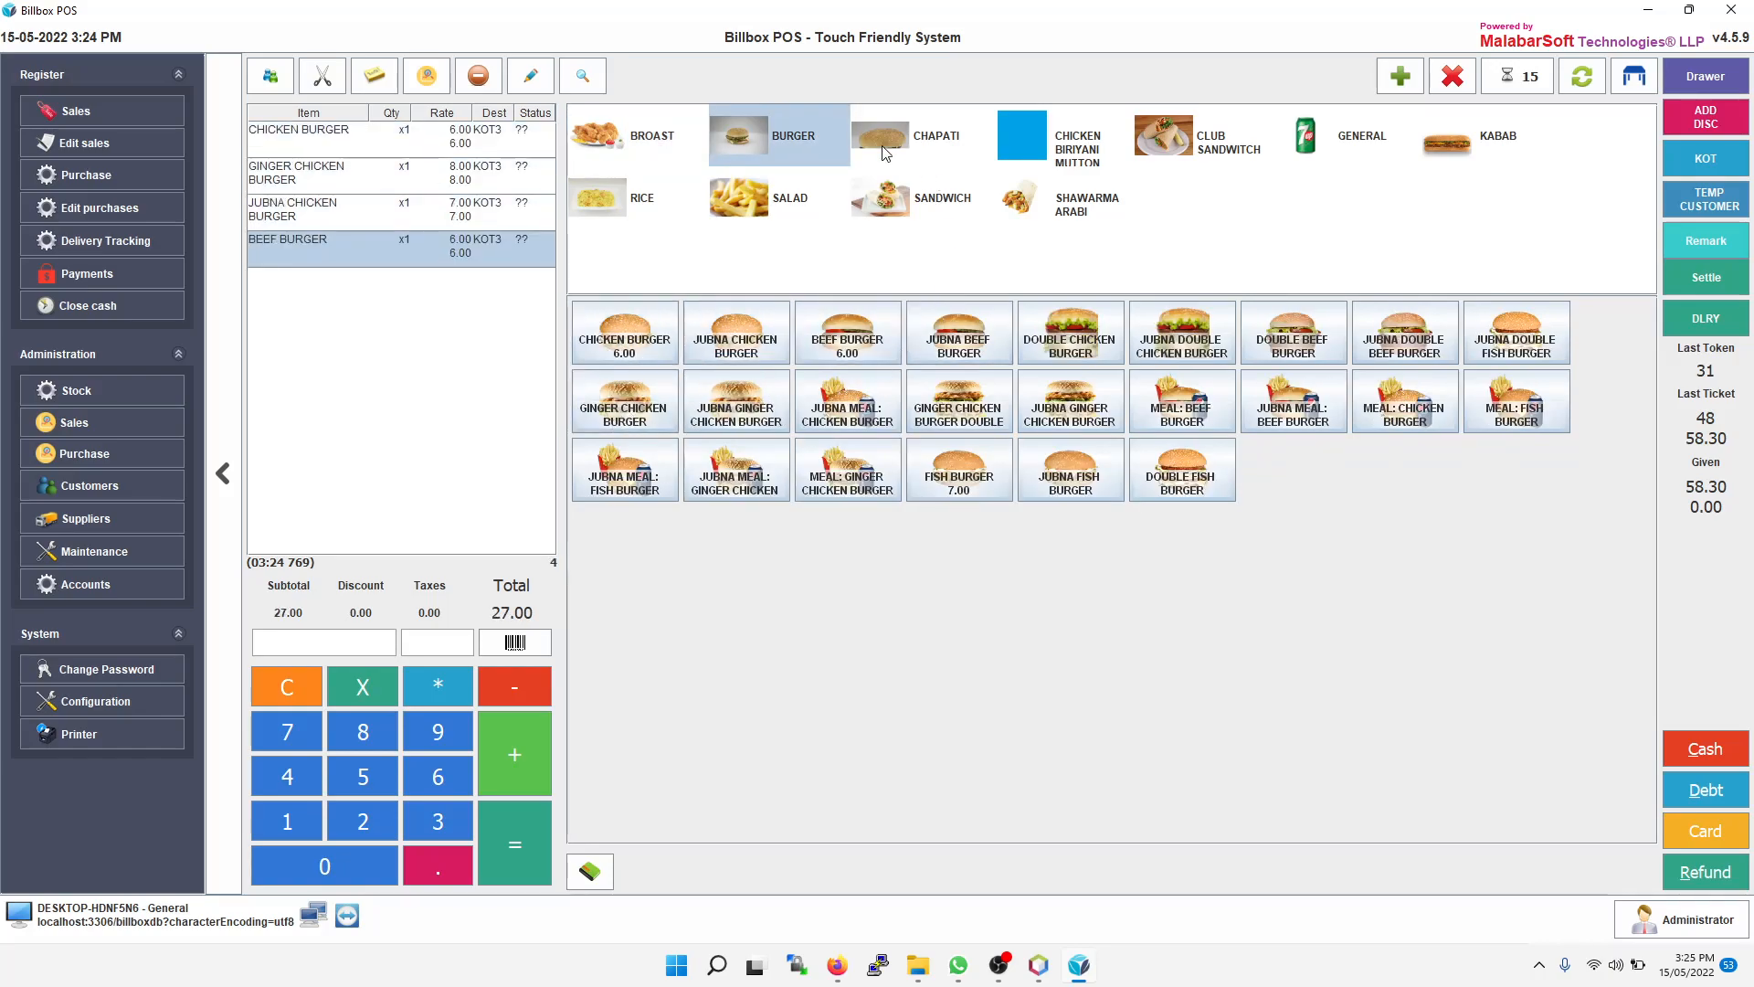
Step: Add Broast Spicy and Crispy to the order and send it as a Talabat ticket
click(654, 148)
click(728, 347)
click(845, 350)
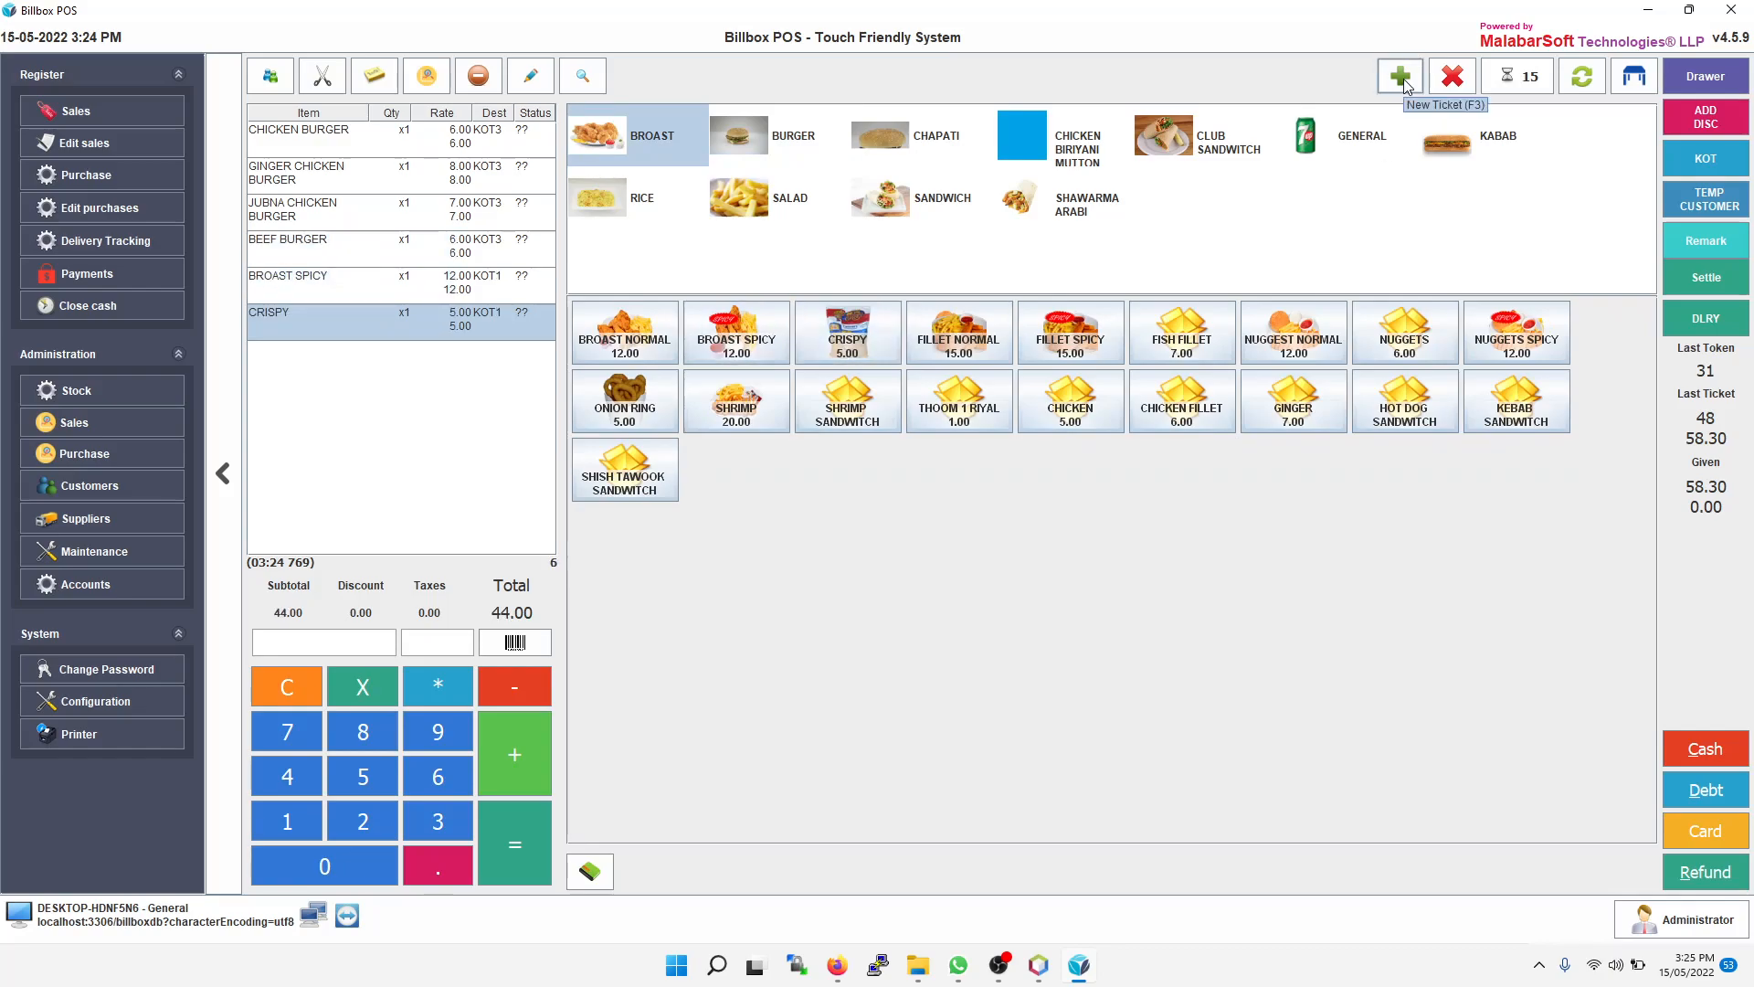
click(1401, 77)
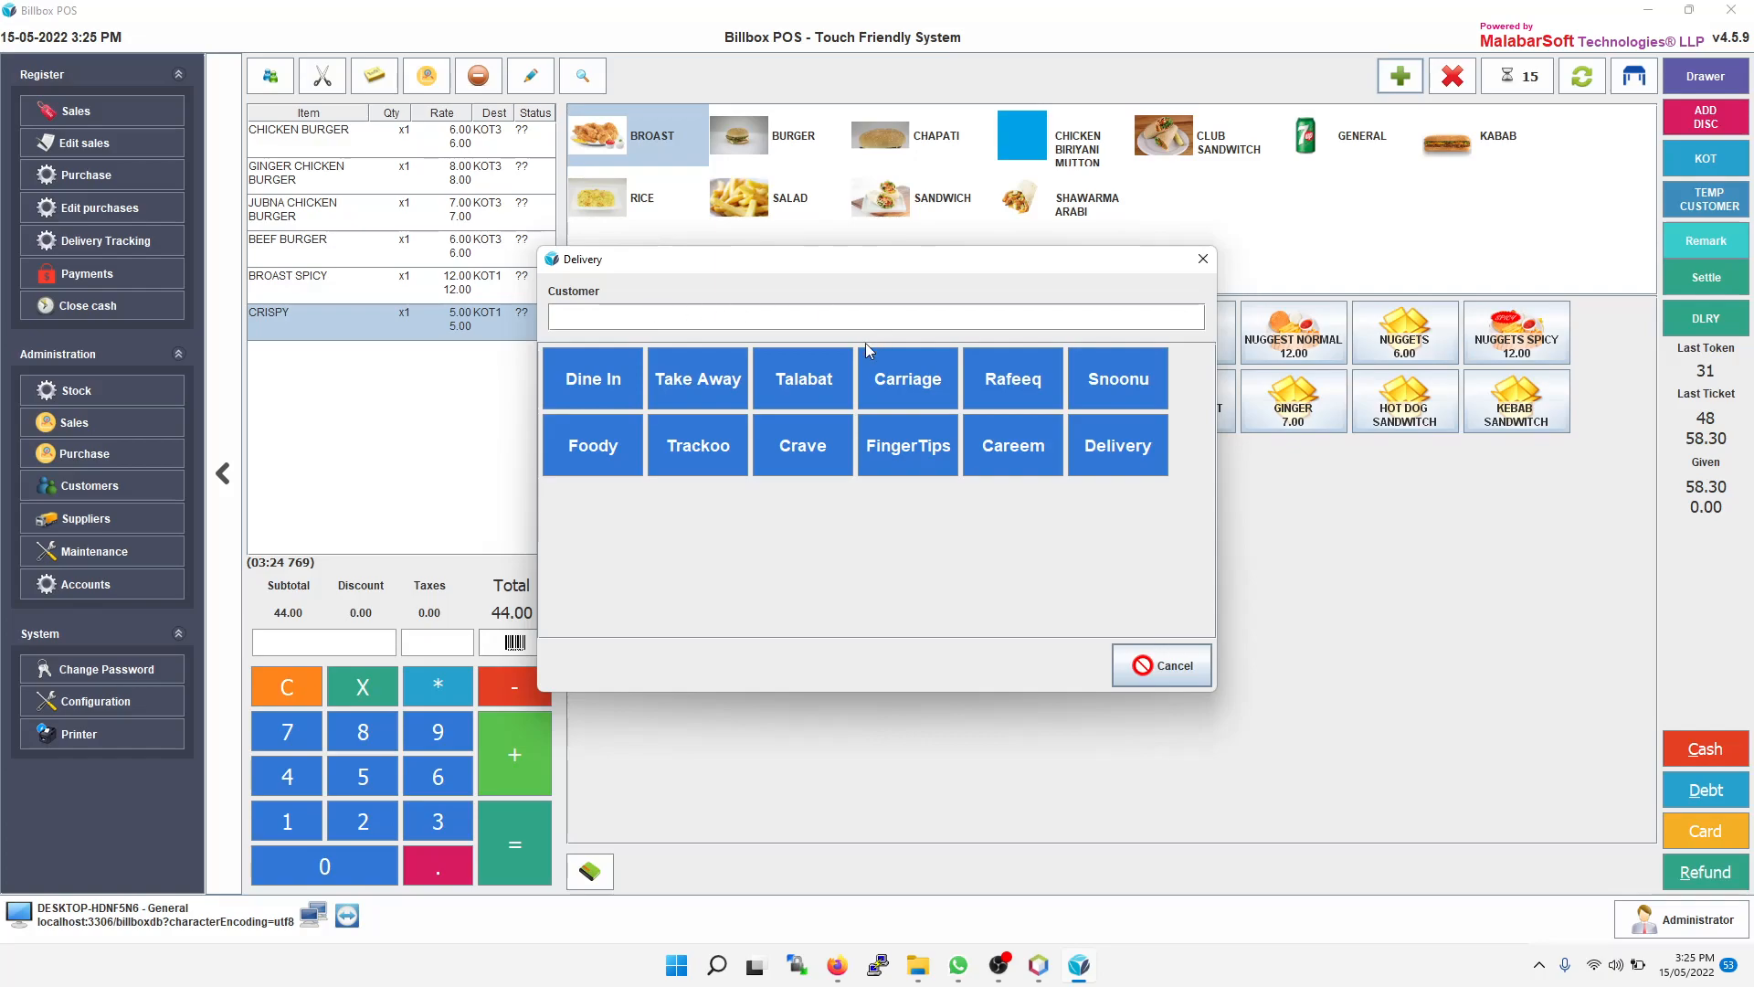
click(819, 385)
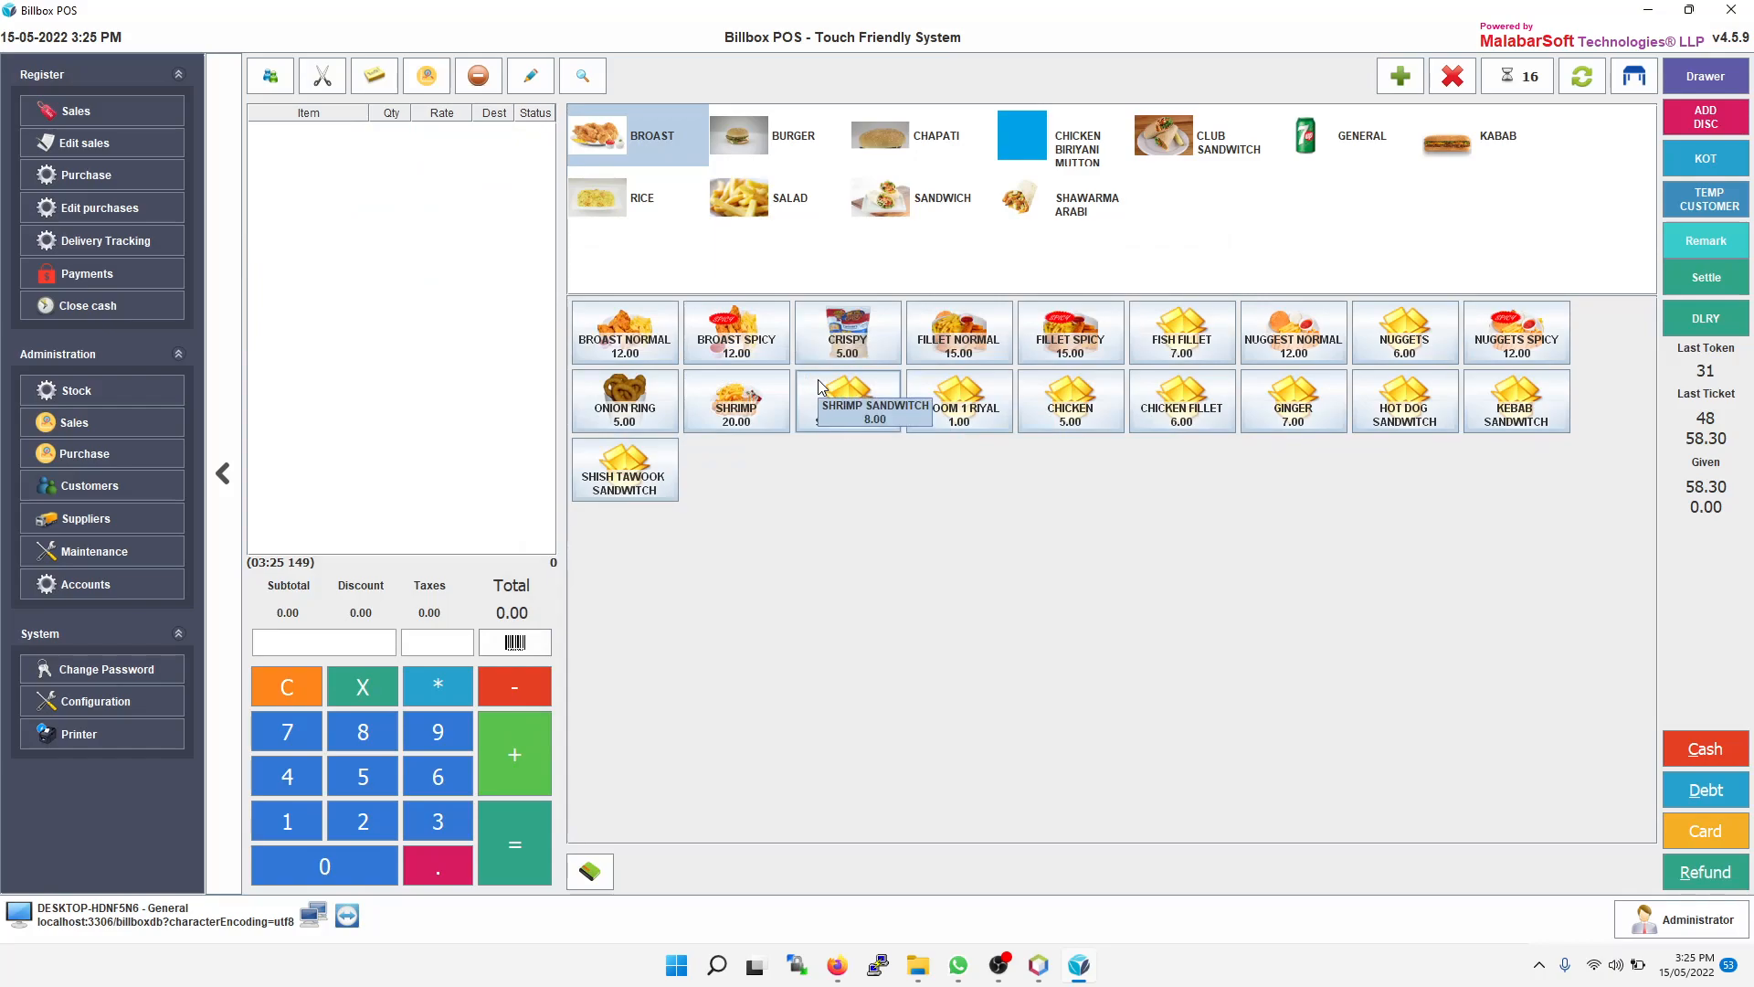
Step: Pay Talabat ticket 32 in cash from the ticket queue and close the queue
click(1520, 79)
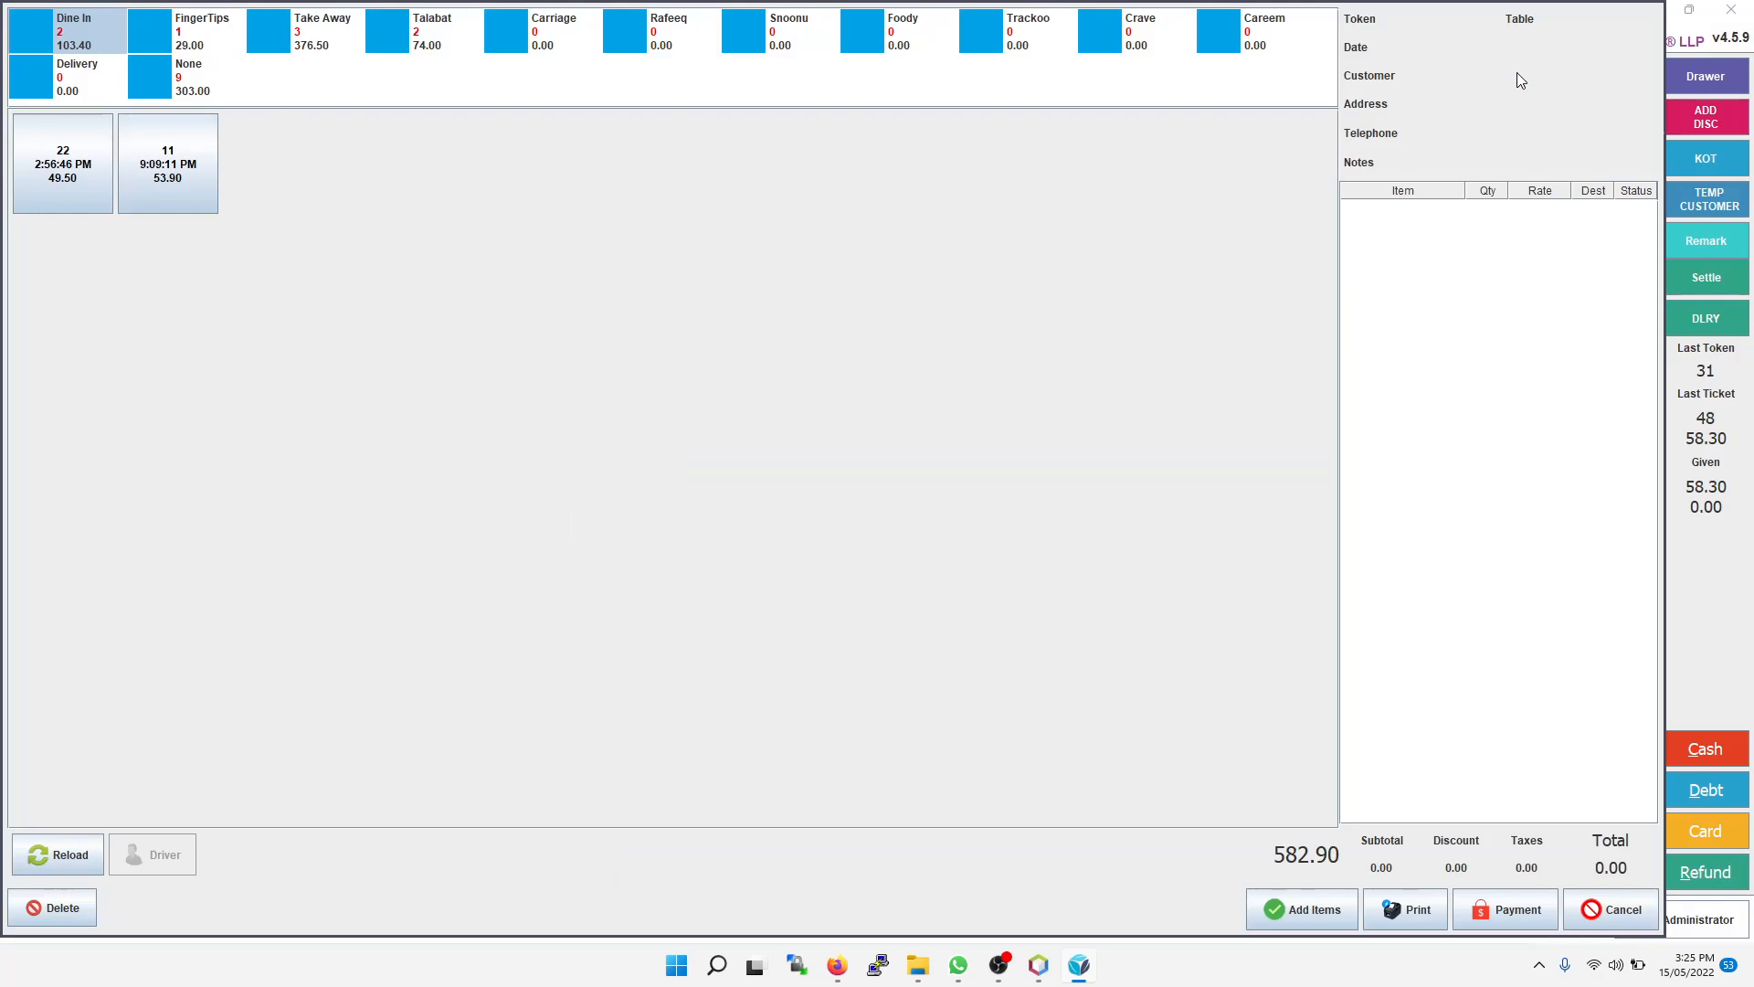
click(429, 48)
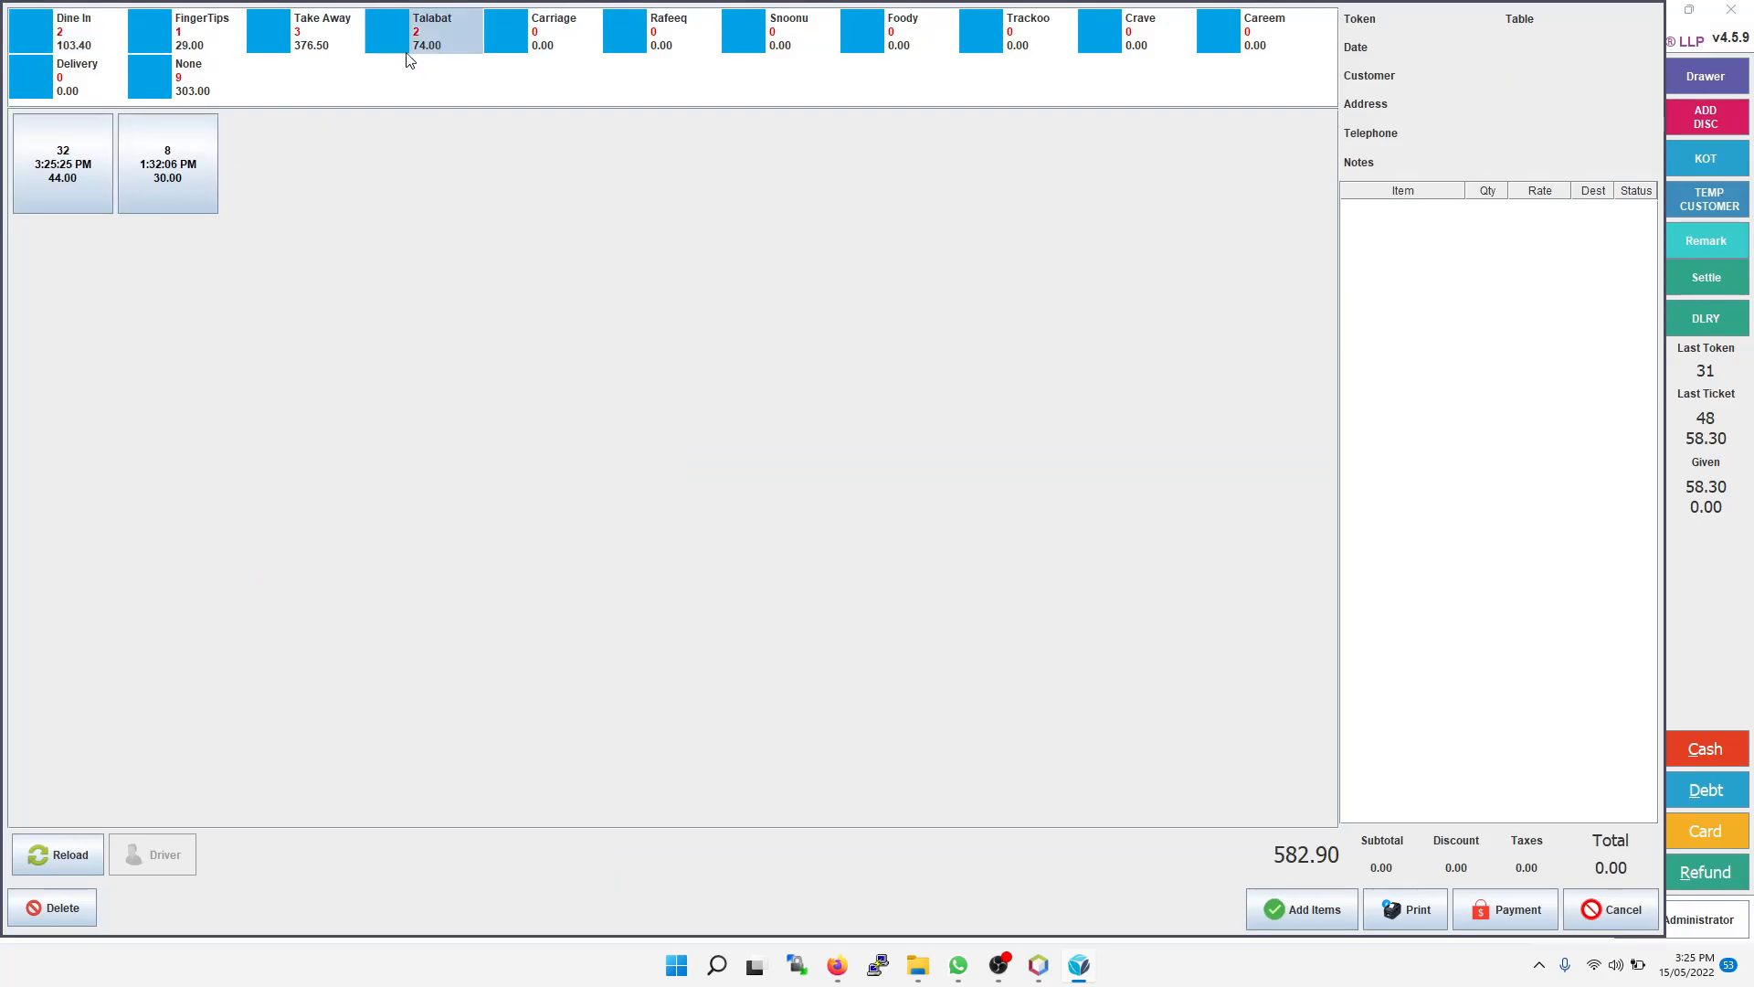
click(55, 184)
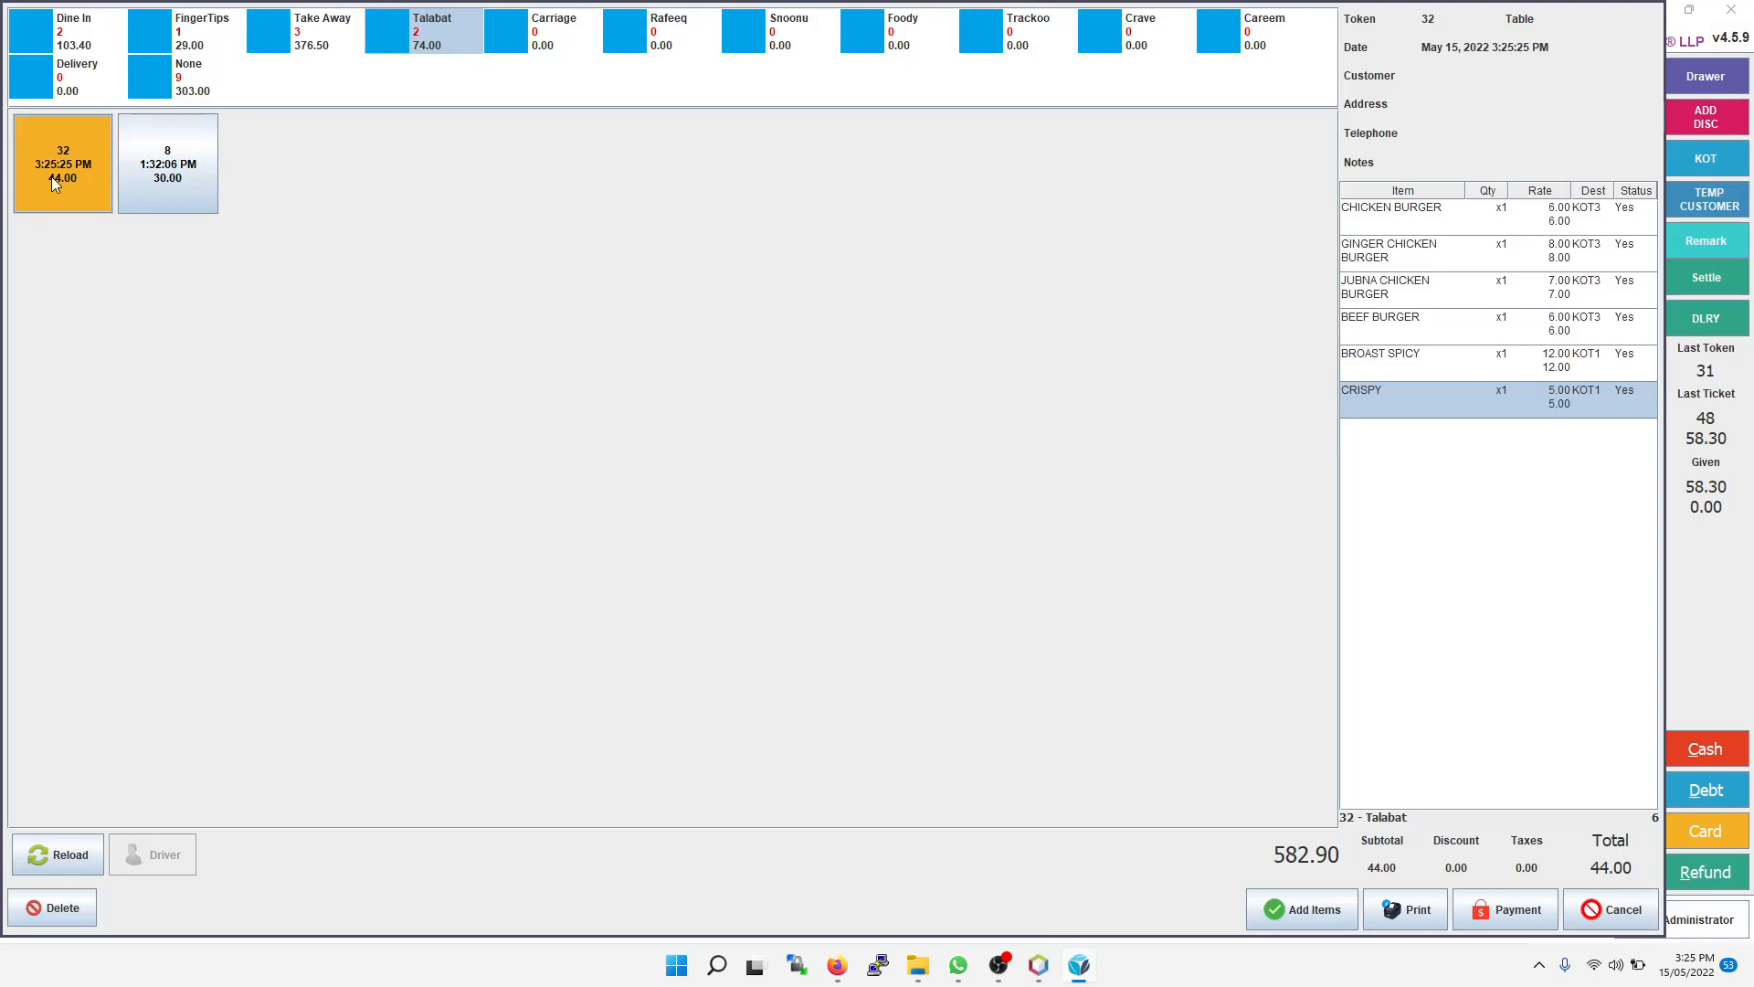
click(1500, 913)
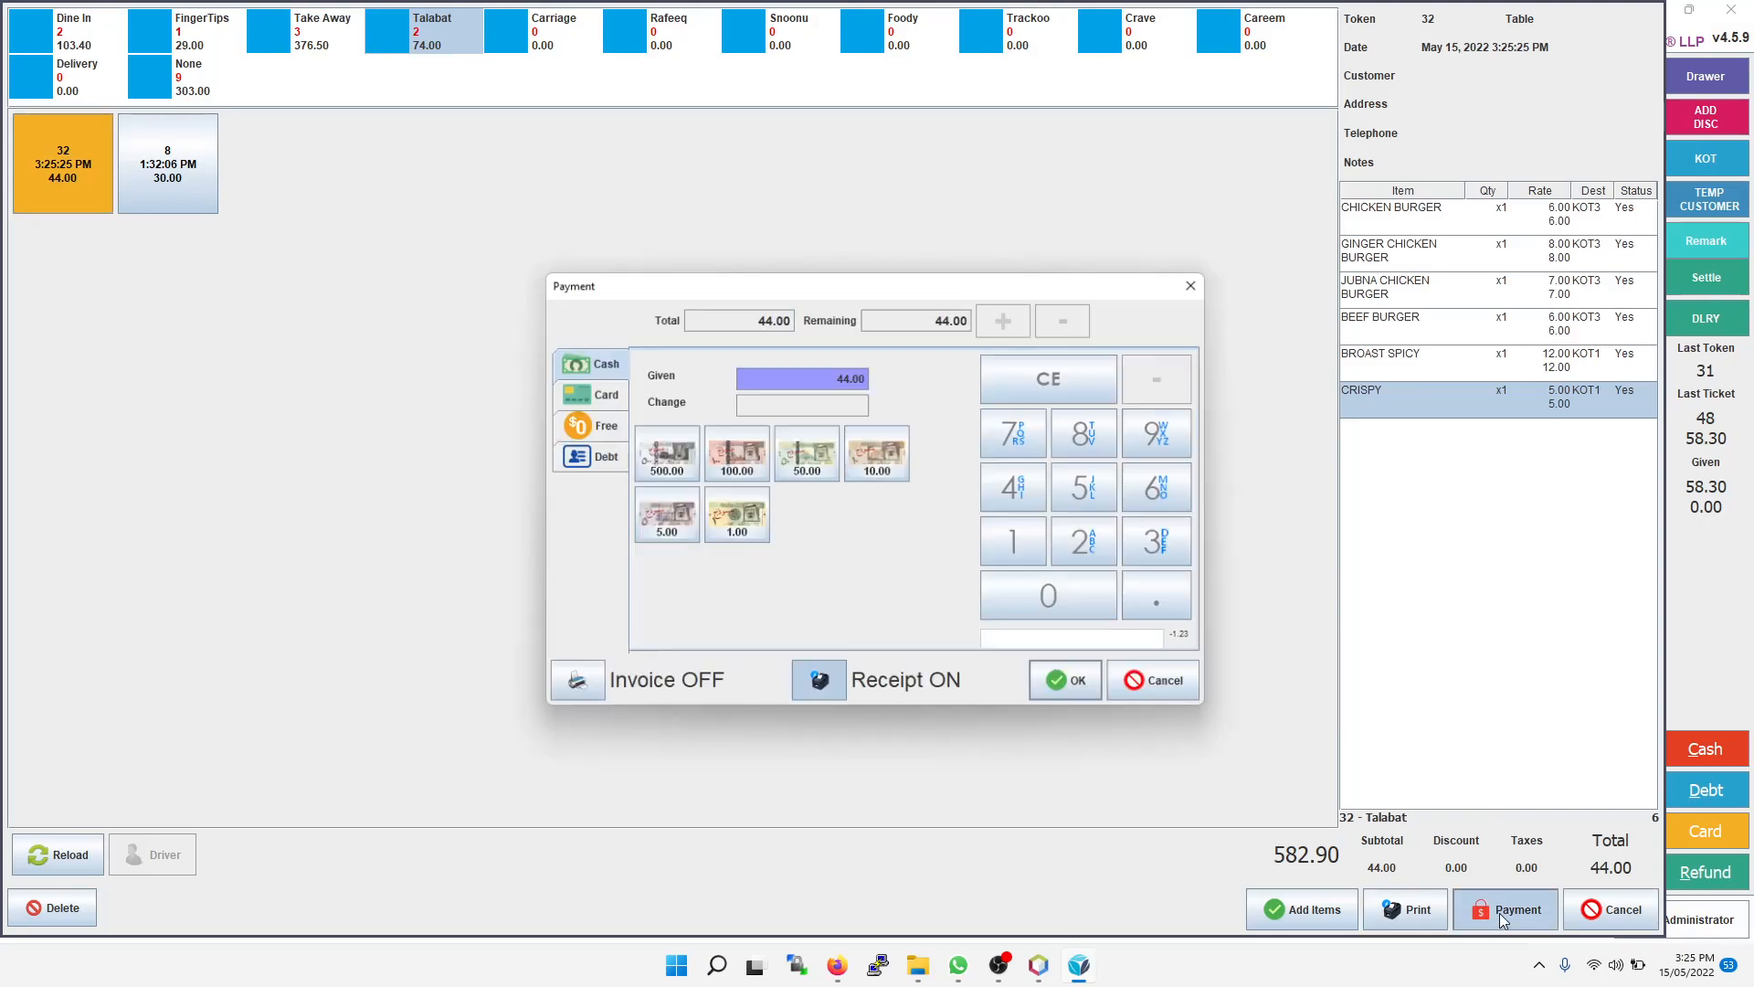
click(1078, 687)
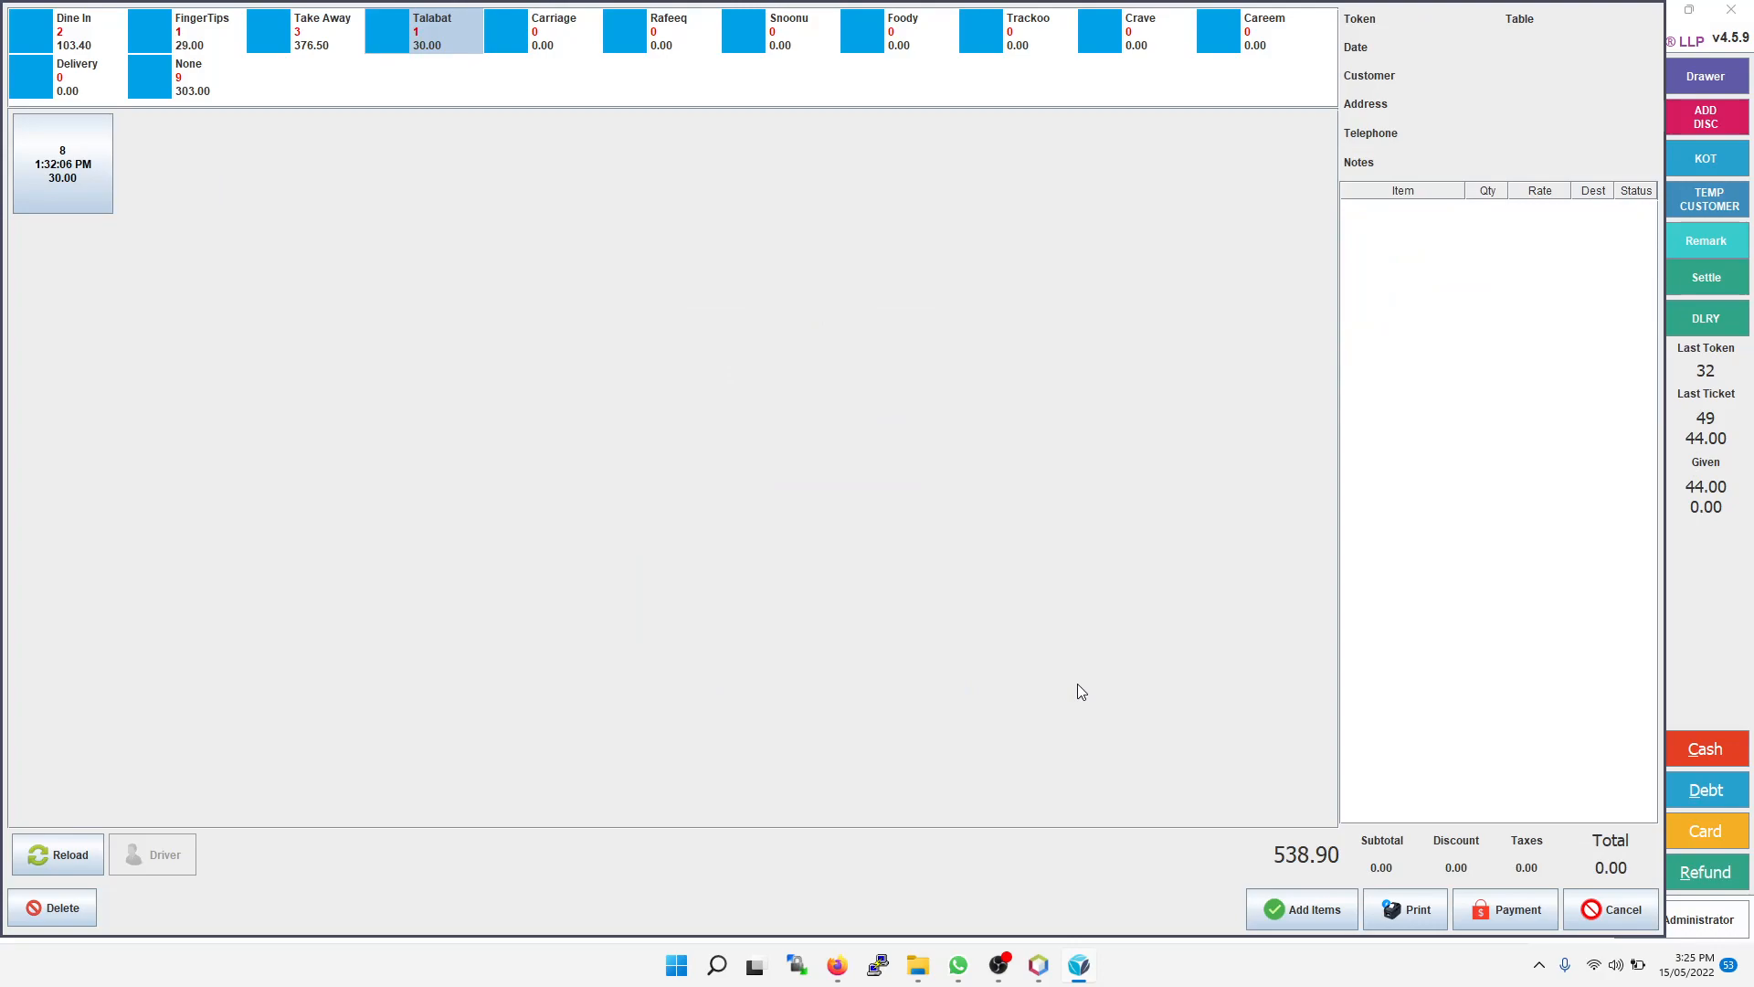
click(1601, 913)
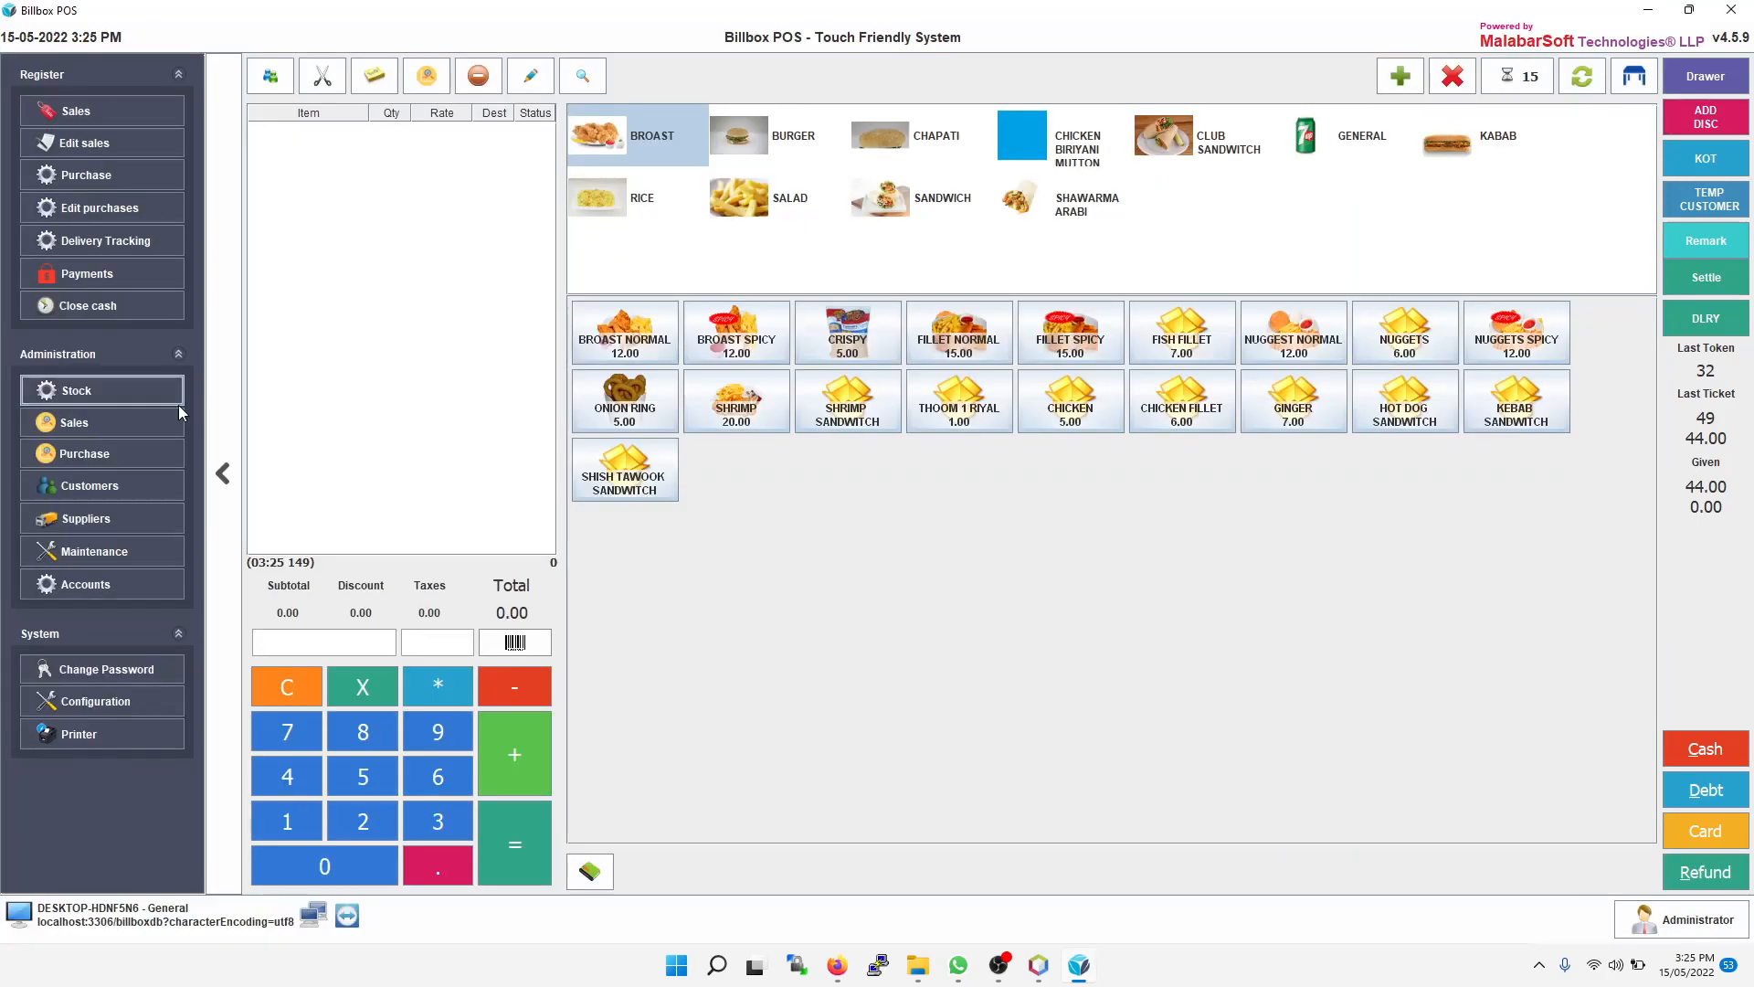
Step: Open the Printer screen and review the printed receipts
click(102, 736)
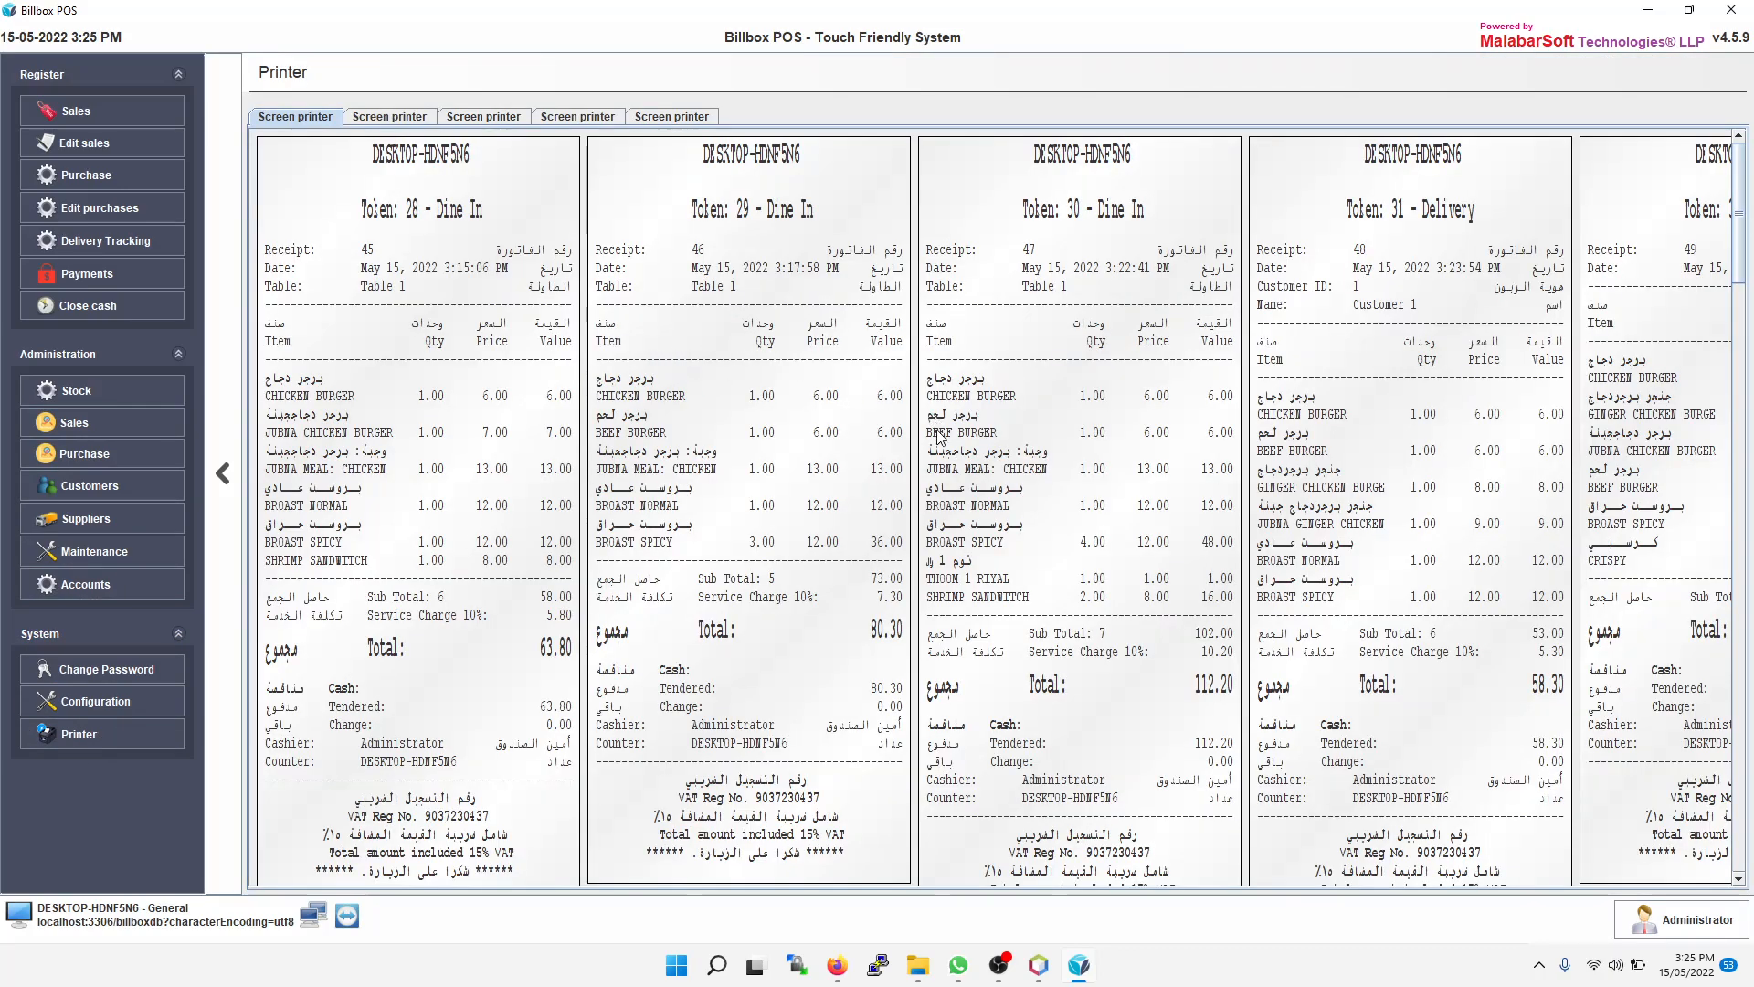
scroll(938, 439, down, 1)
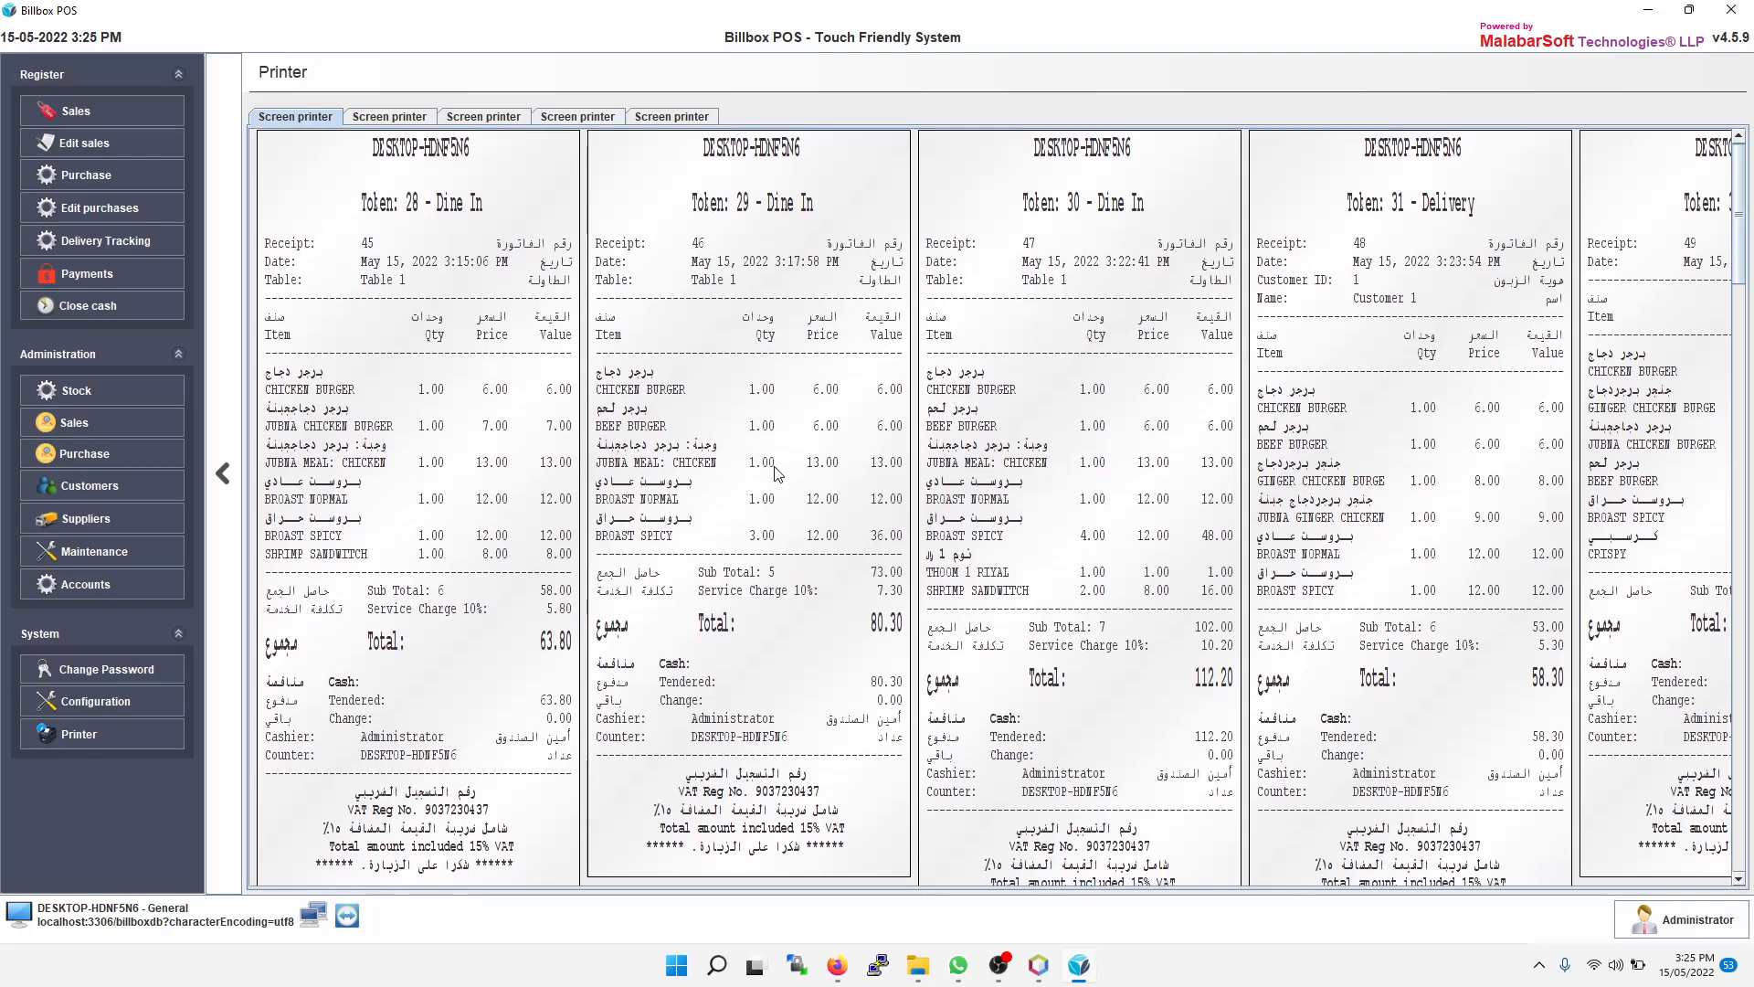
drag(1739, 241, 1700, 196)
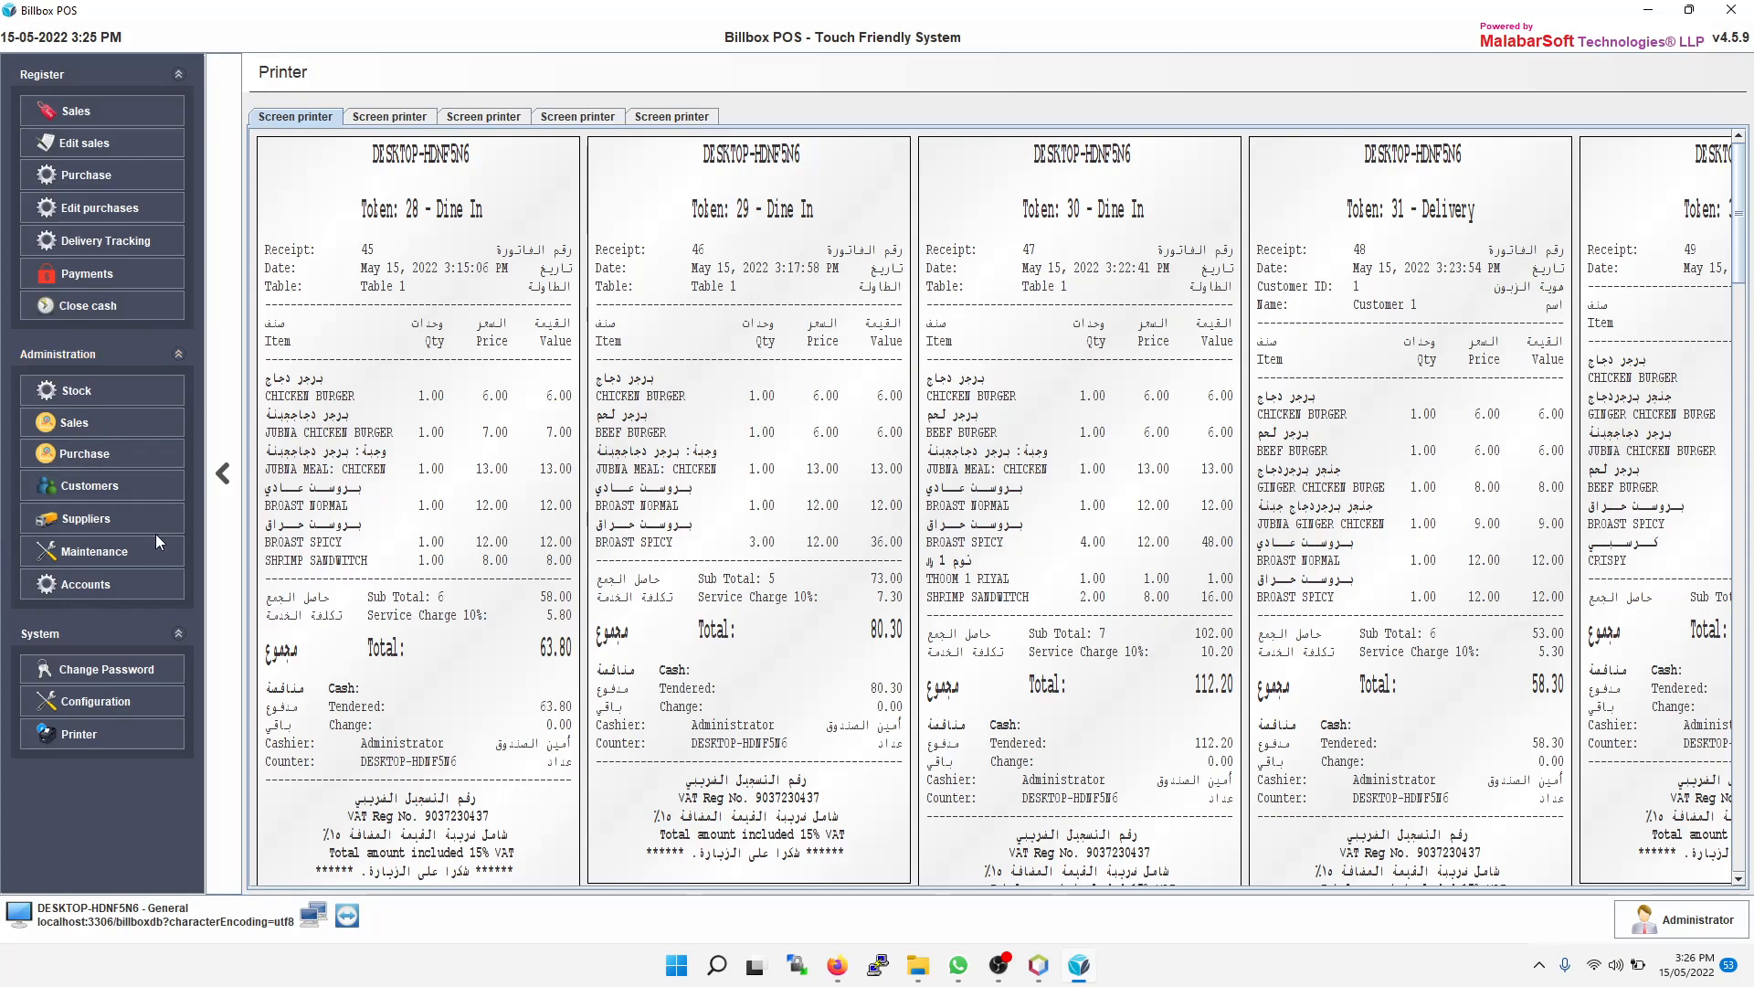
Step: Review the printer and reports printer assignments on the Peripherals configuration tab
click(123, 698)
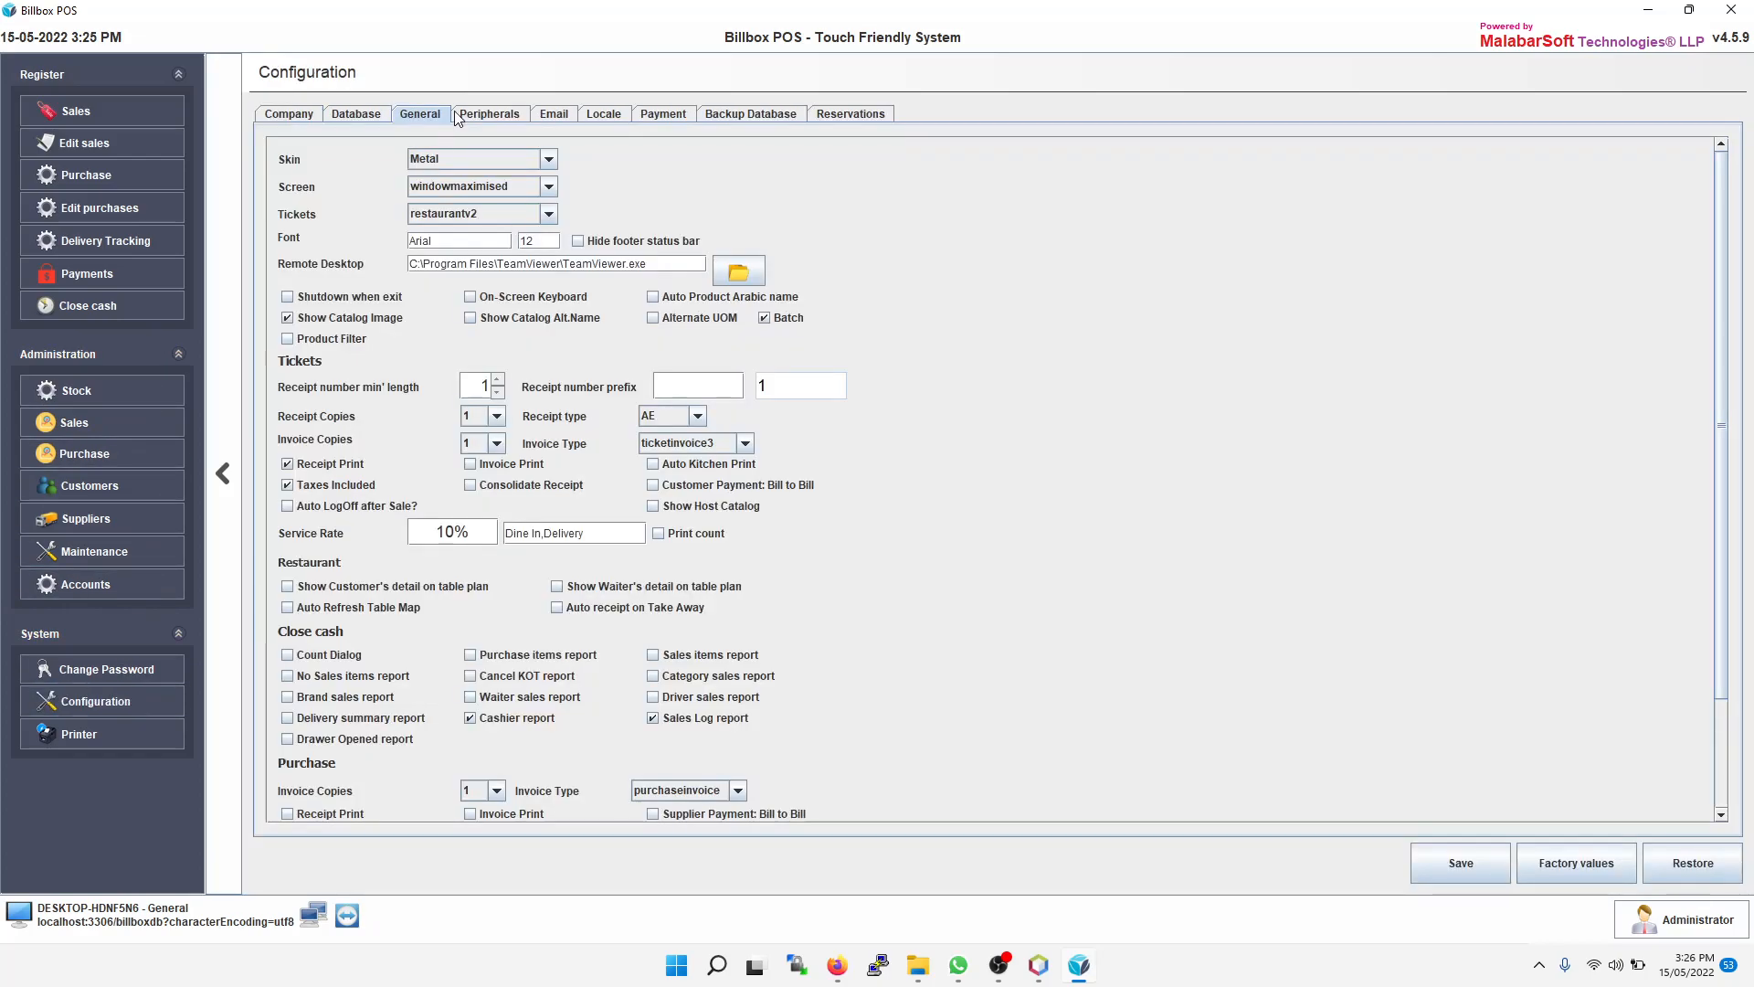
click(491, 115)
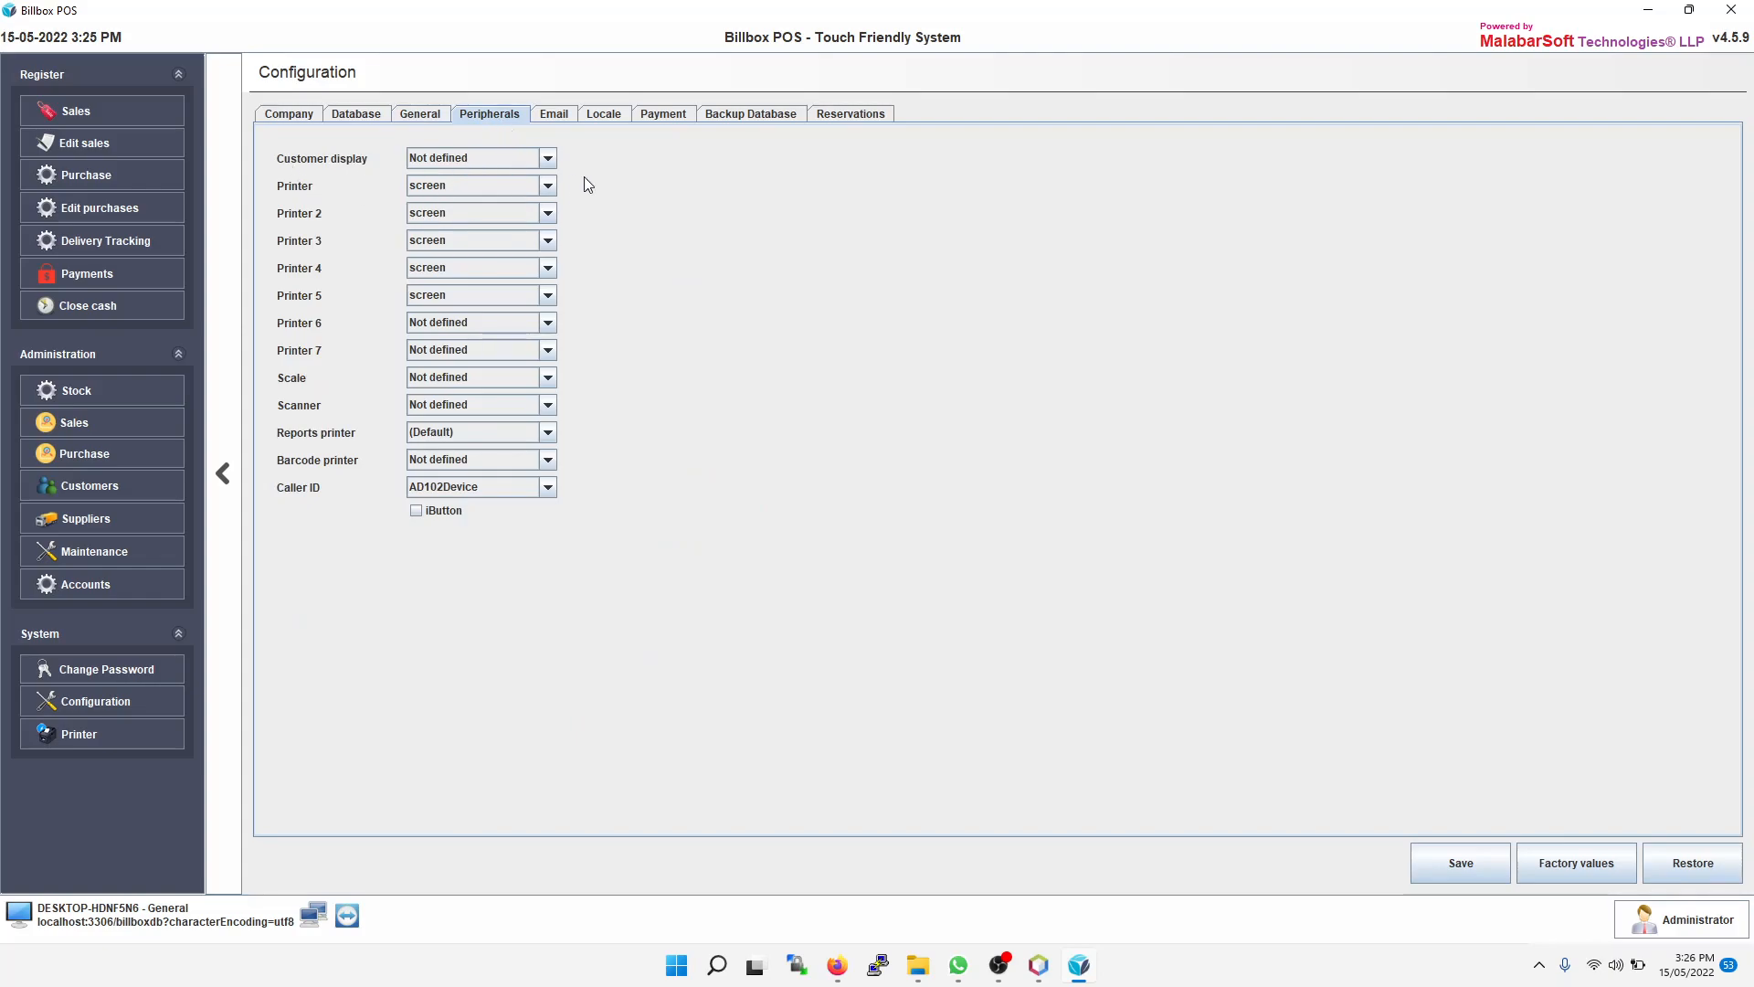
click(550, 186)
click(548, 187)
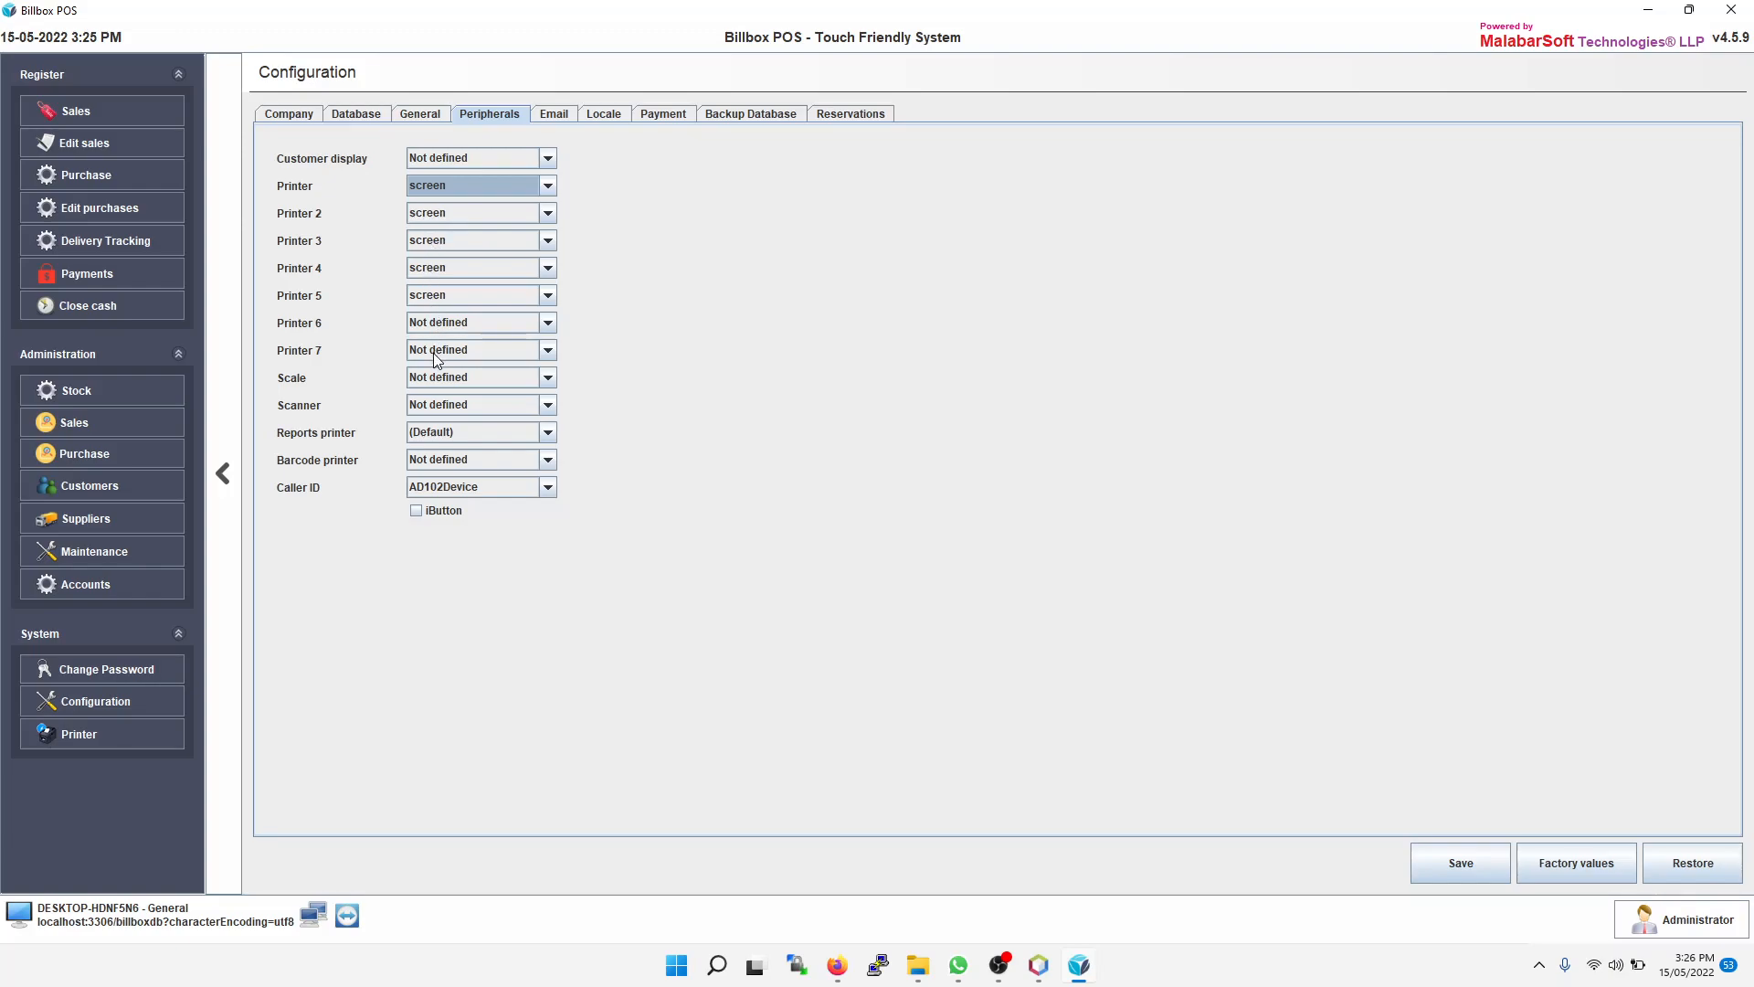
click(549, 432)
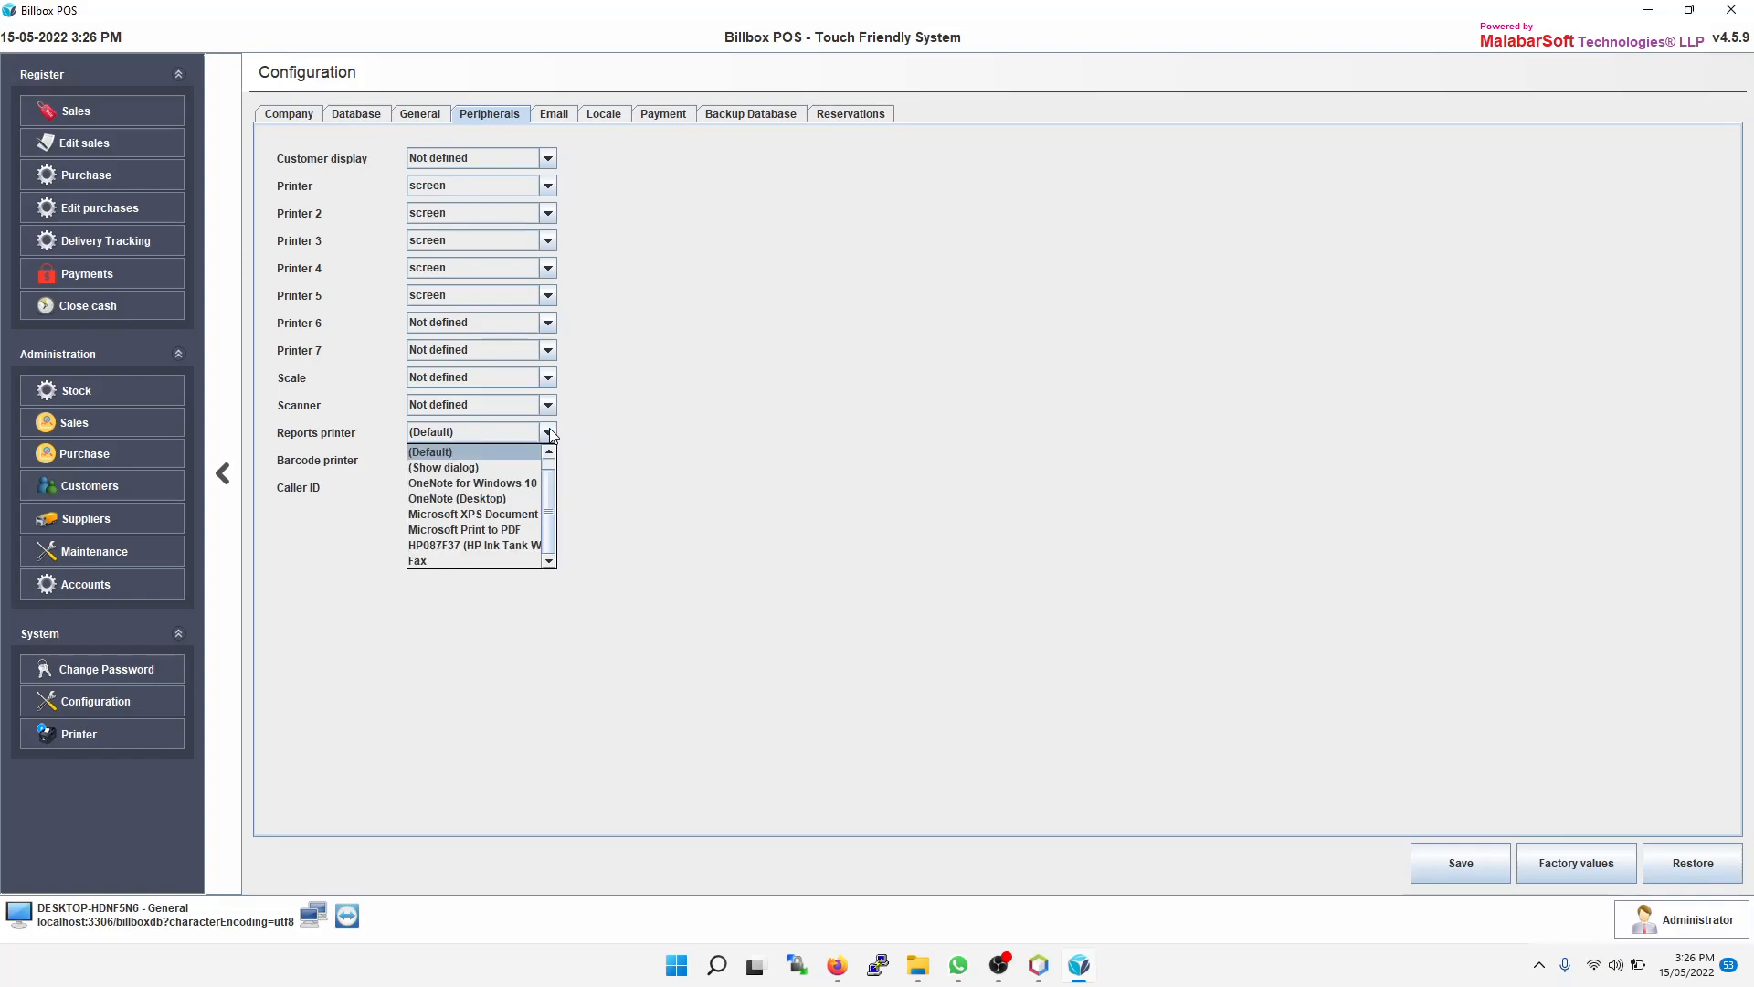
click(547, 433)
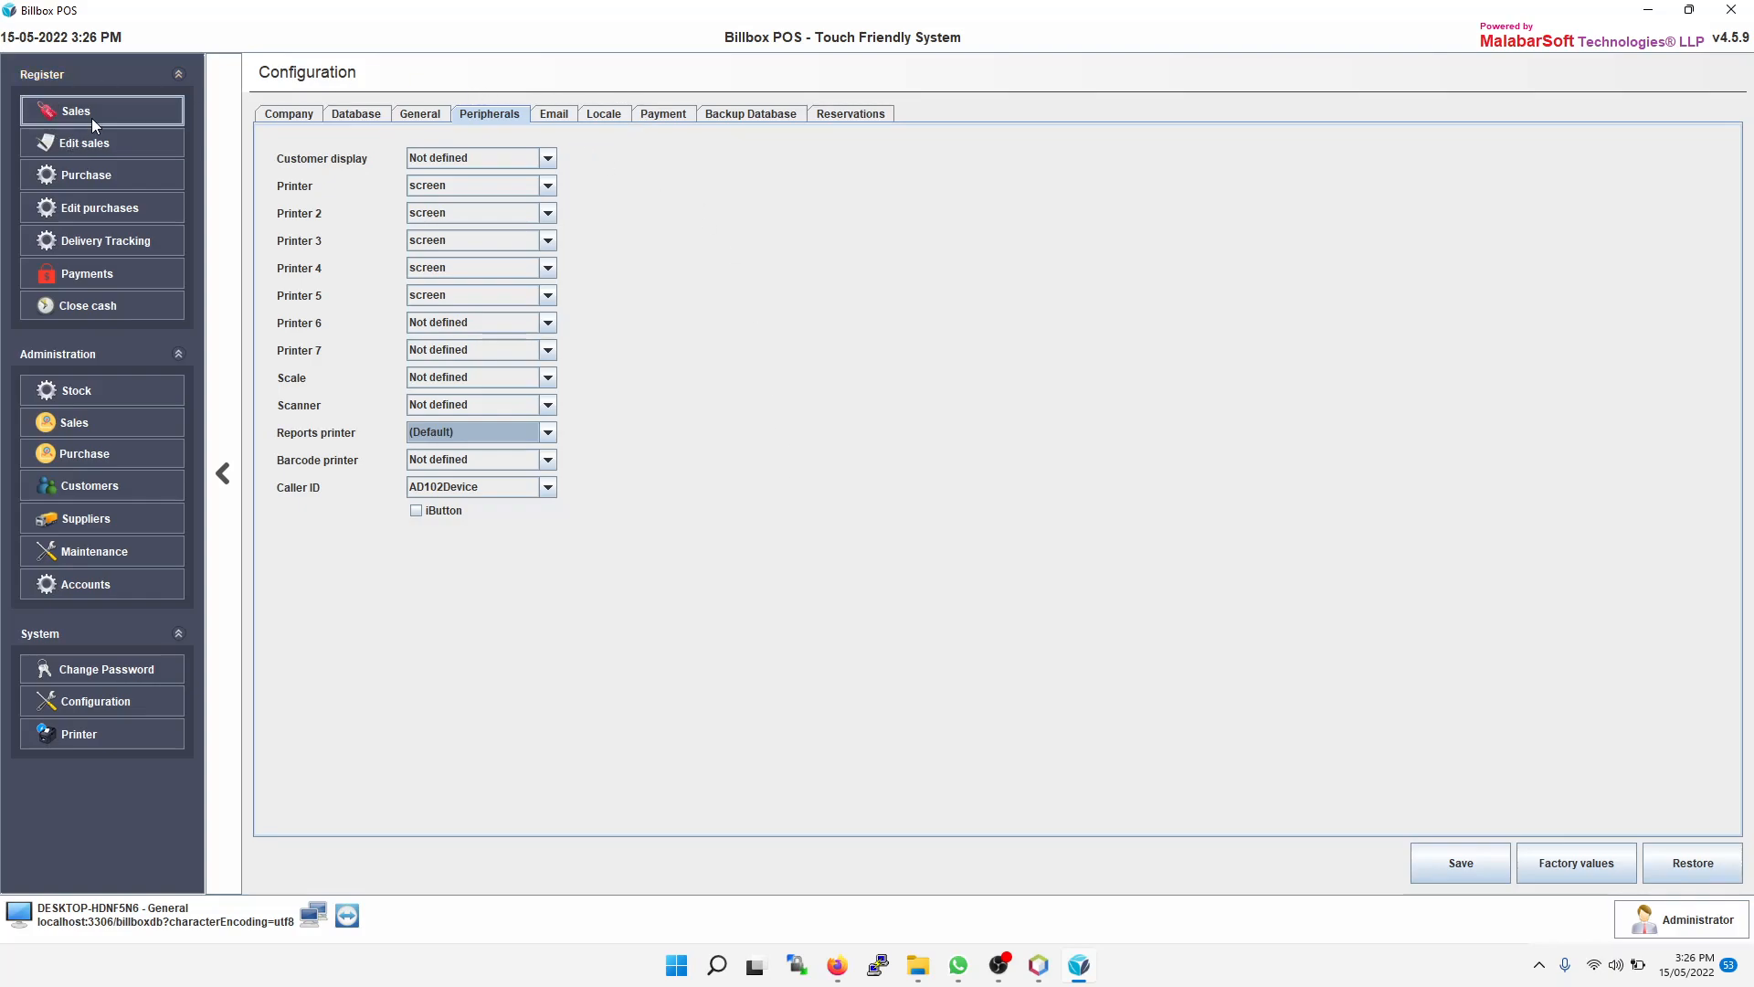
Step: Run the Product sales report for today and scroll through it
click(102, 424)
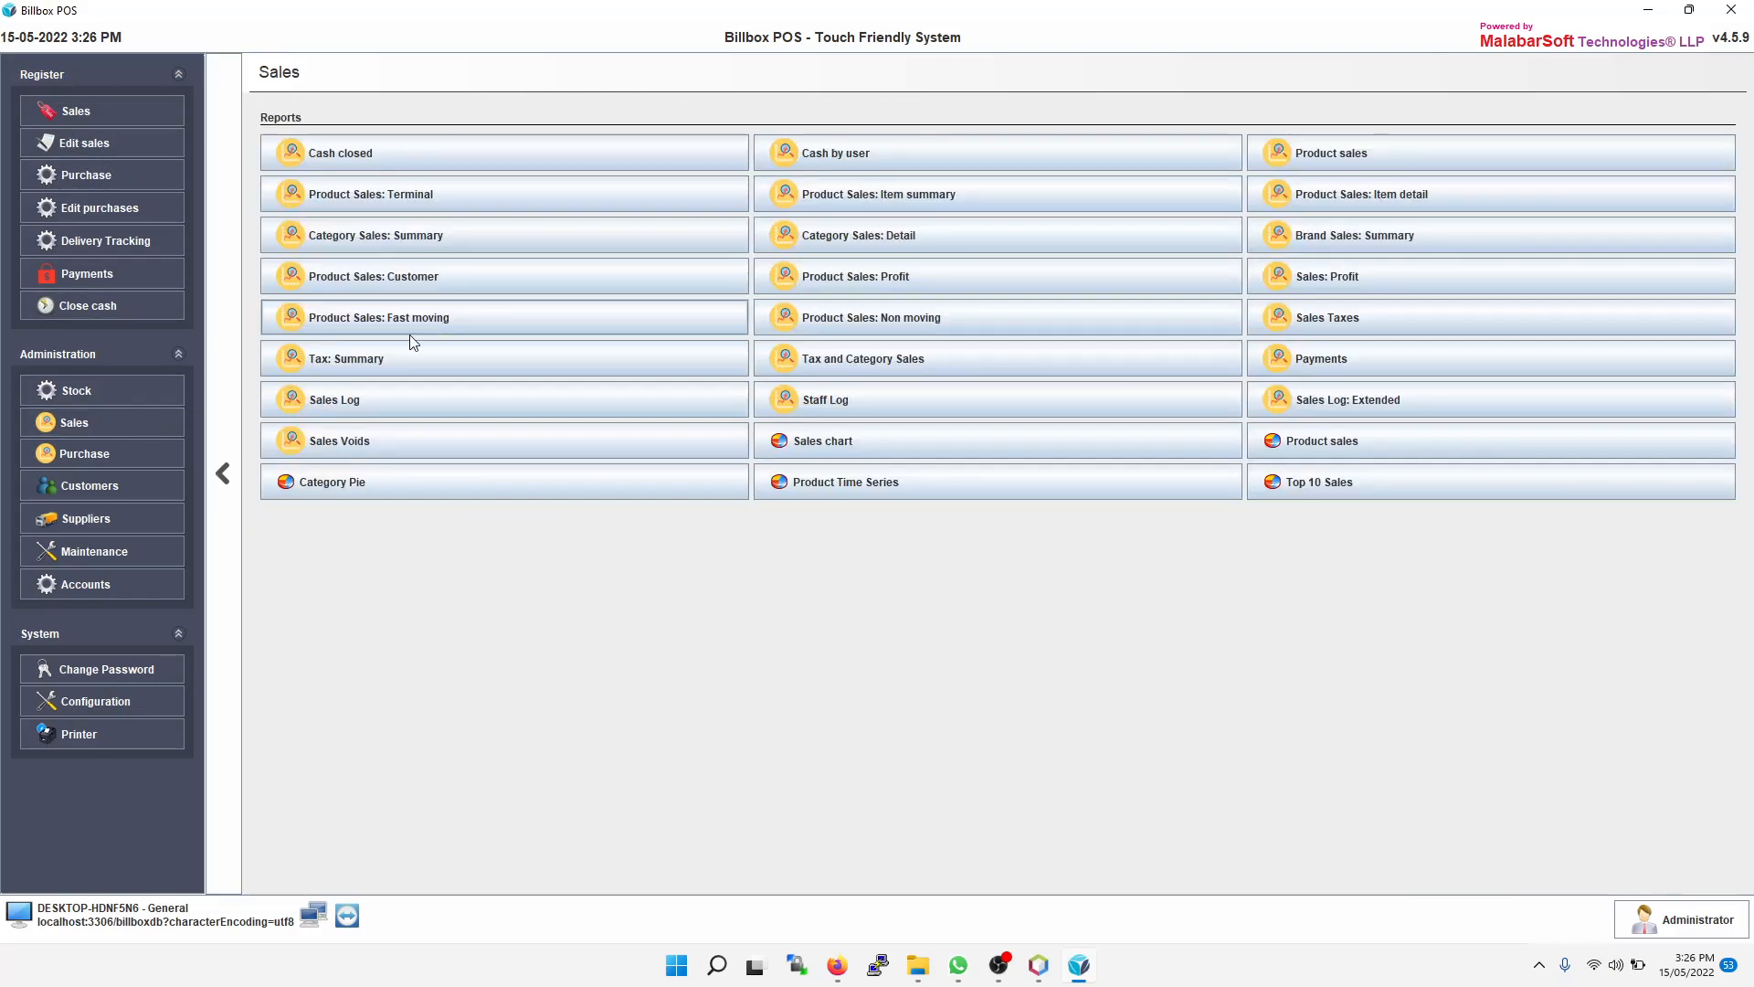
click(1358, 155)
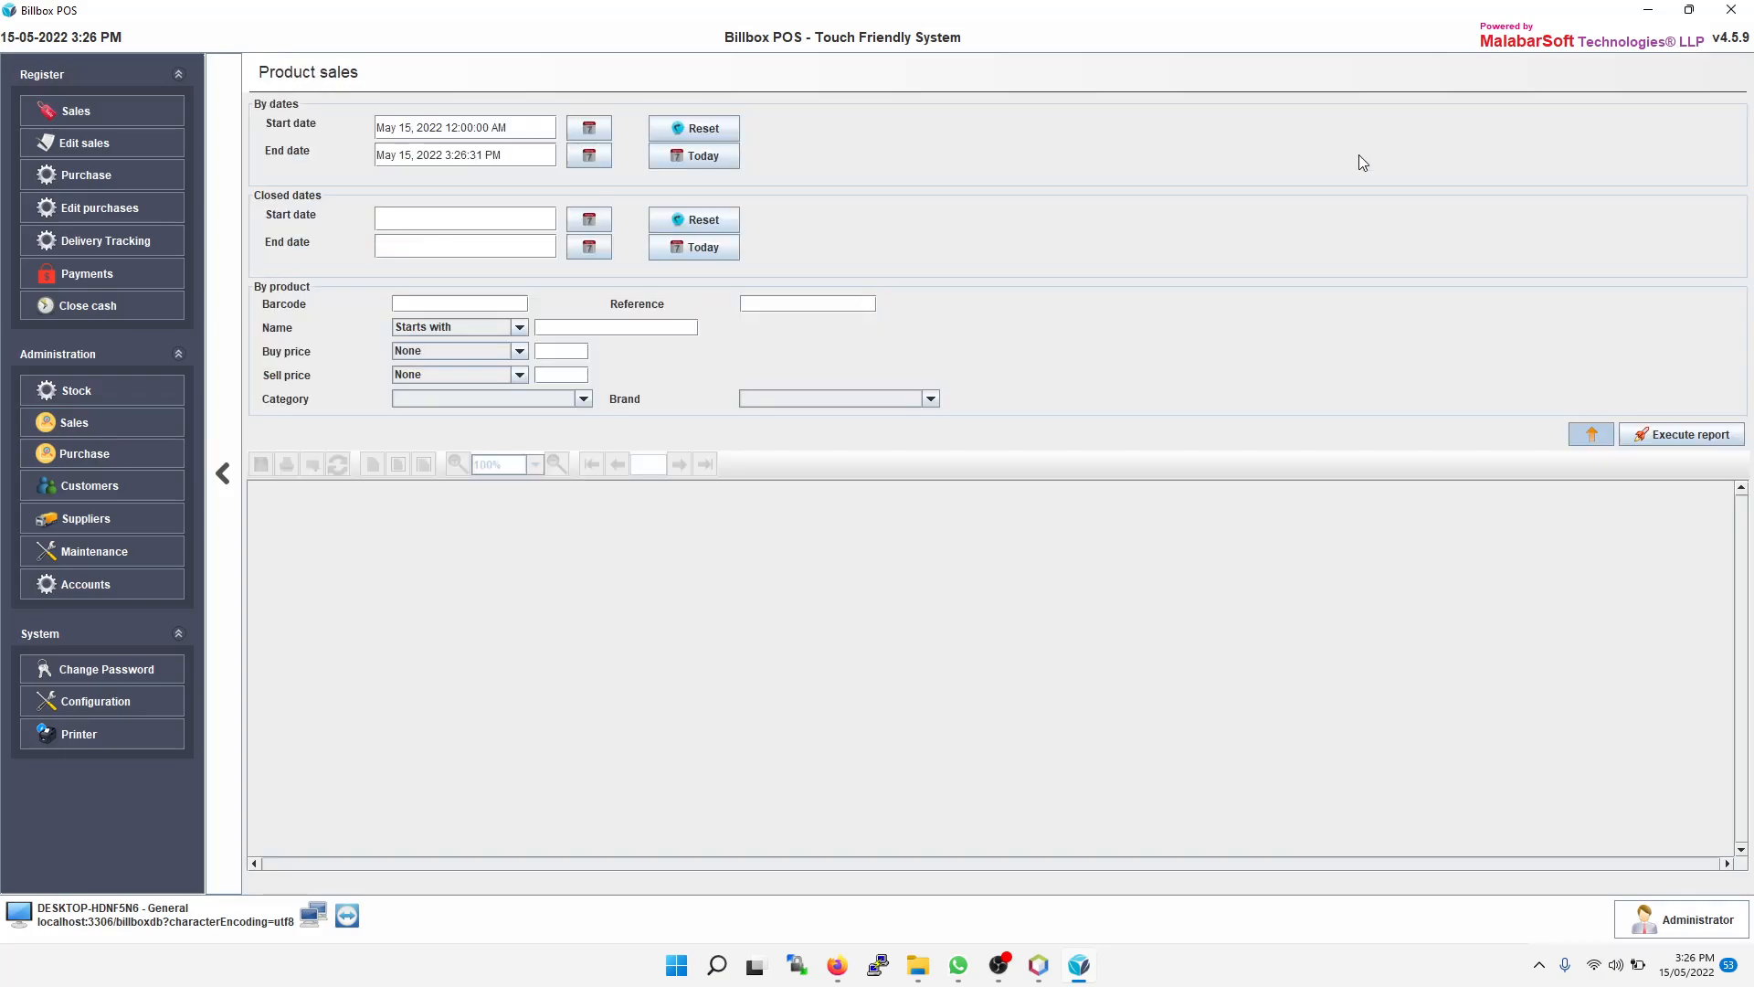
click(1668, 440)
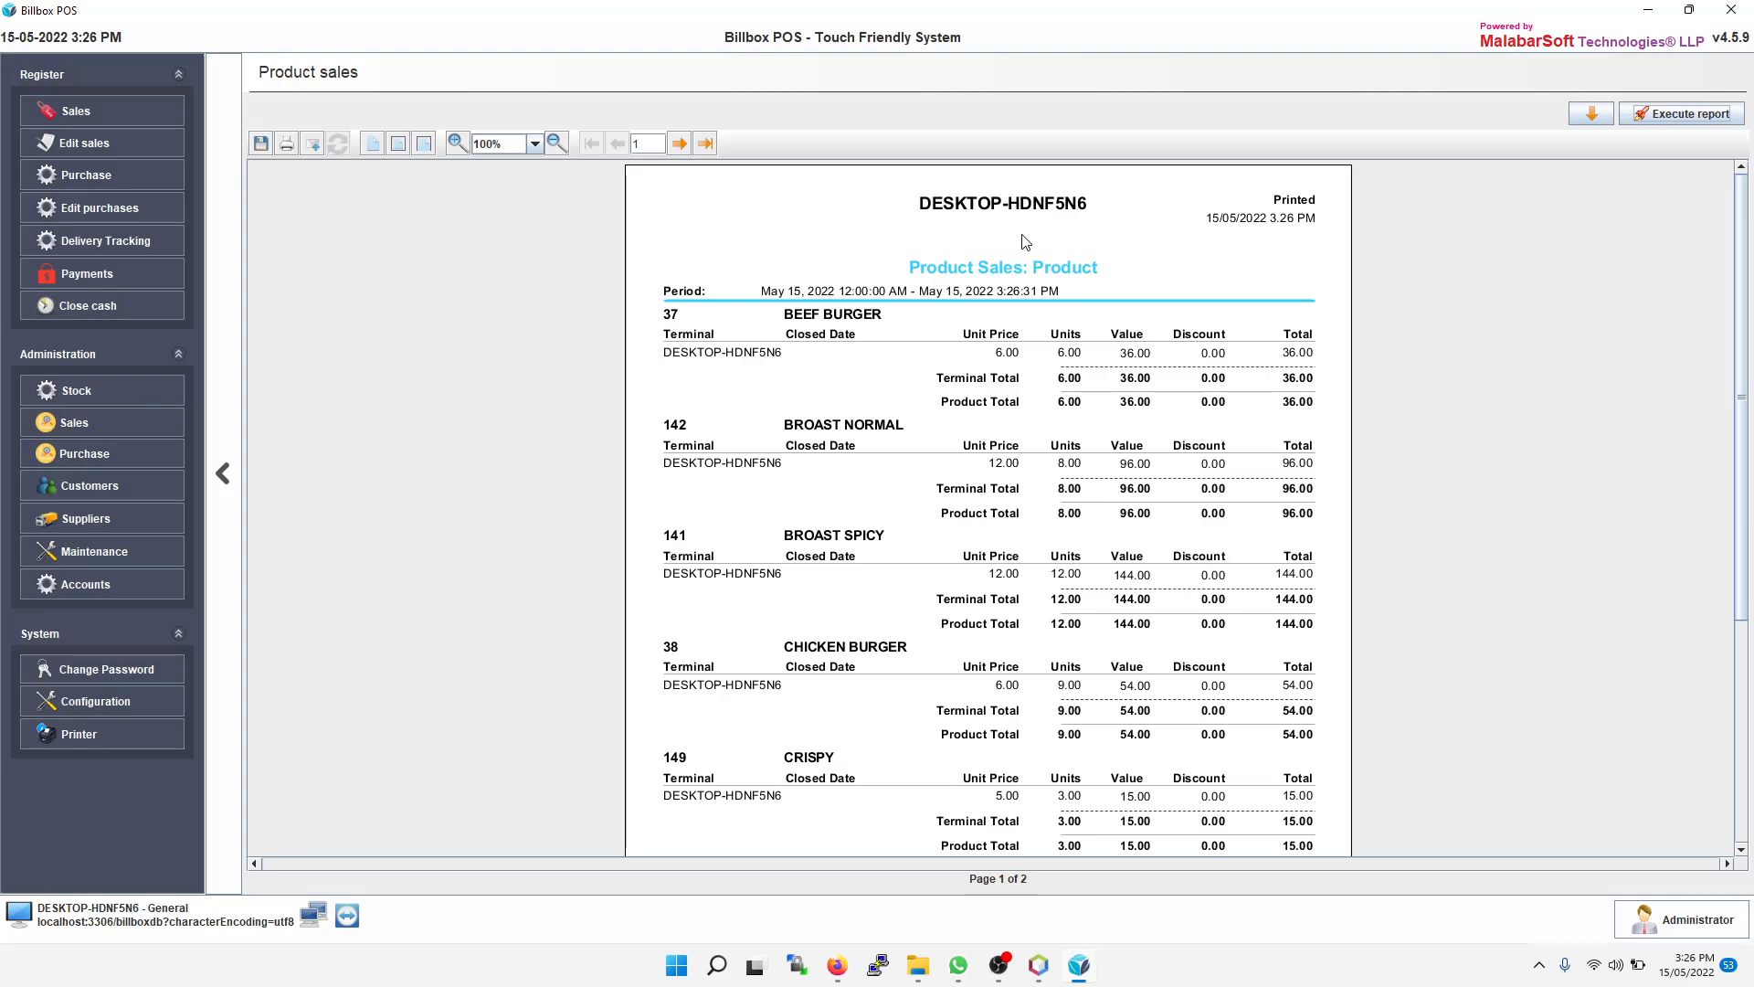
scroll(1024, 255, down, 1)
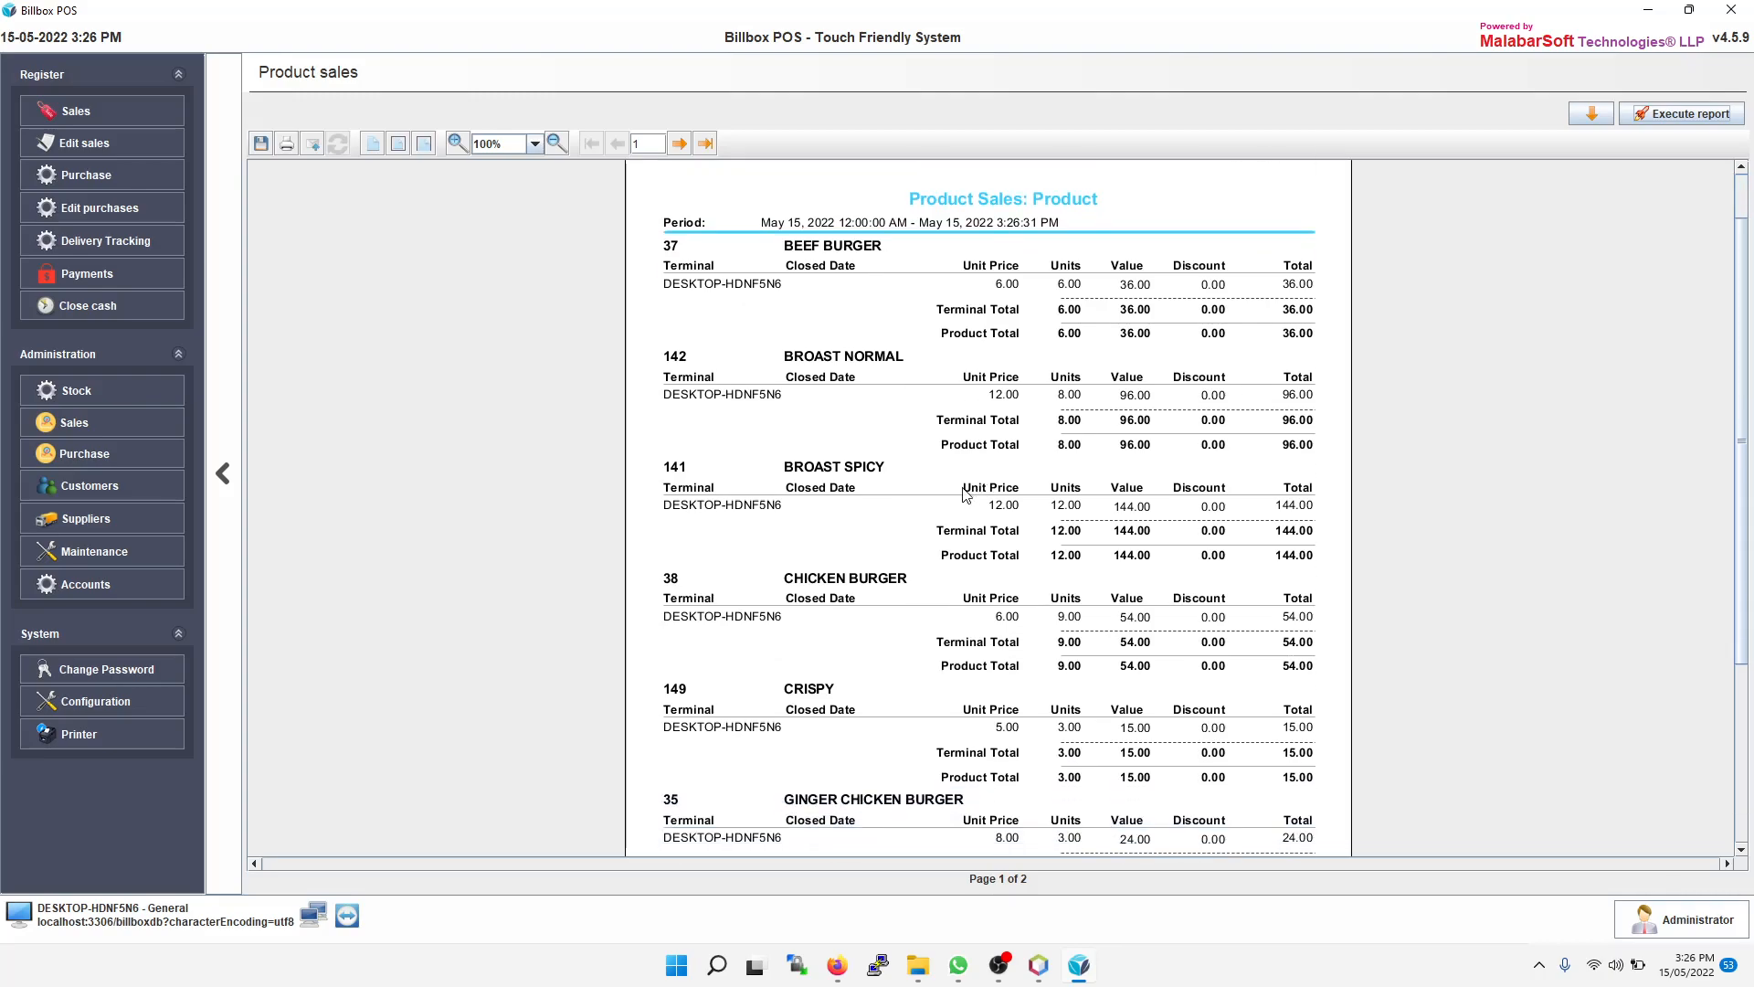
Step: Run the Category Sales: Summary report
click(102, 422)
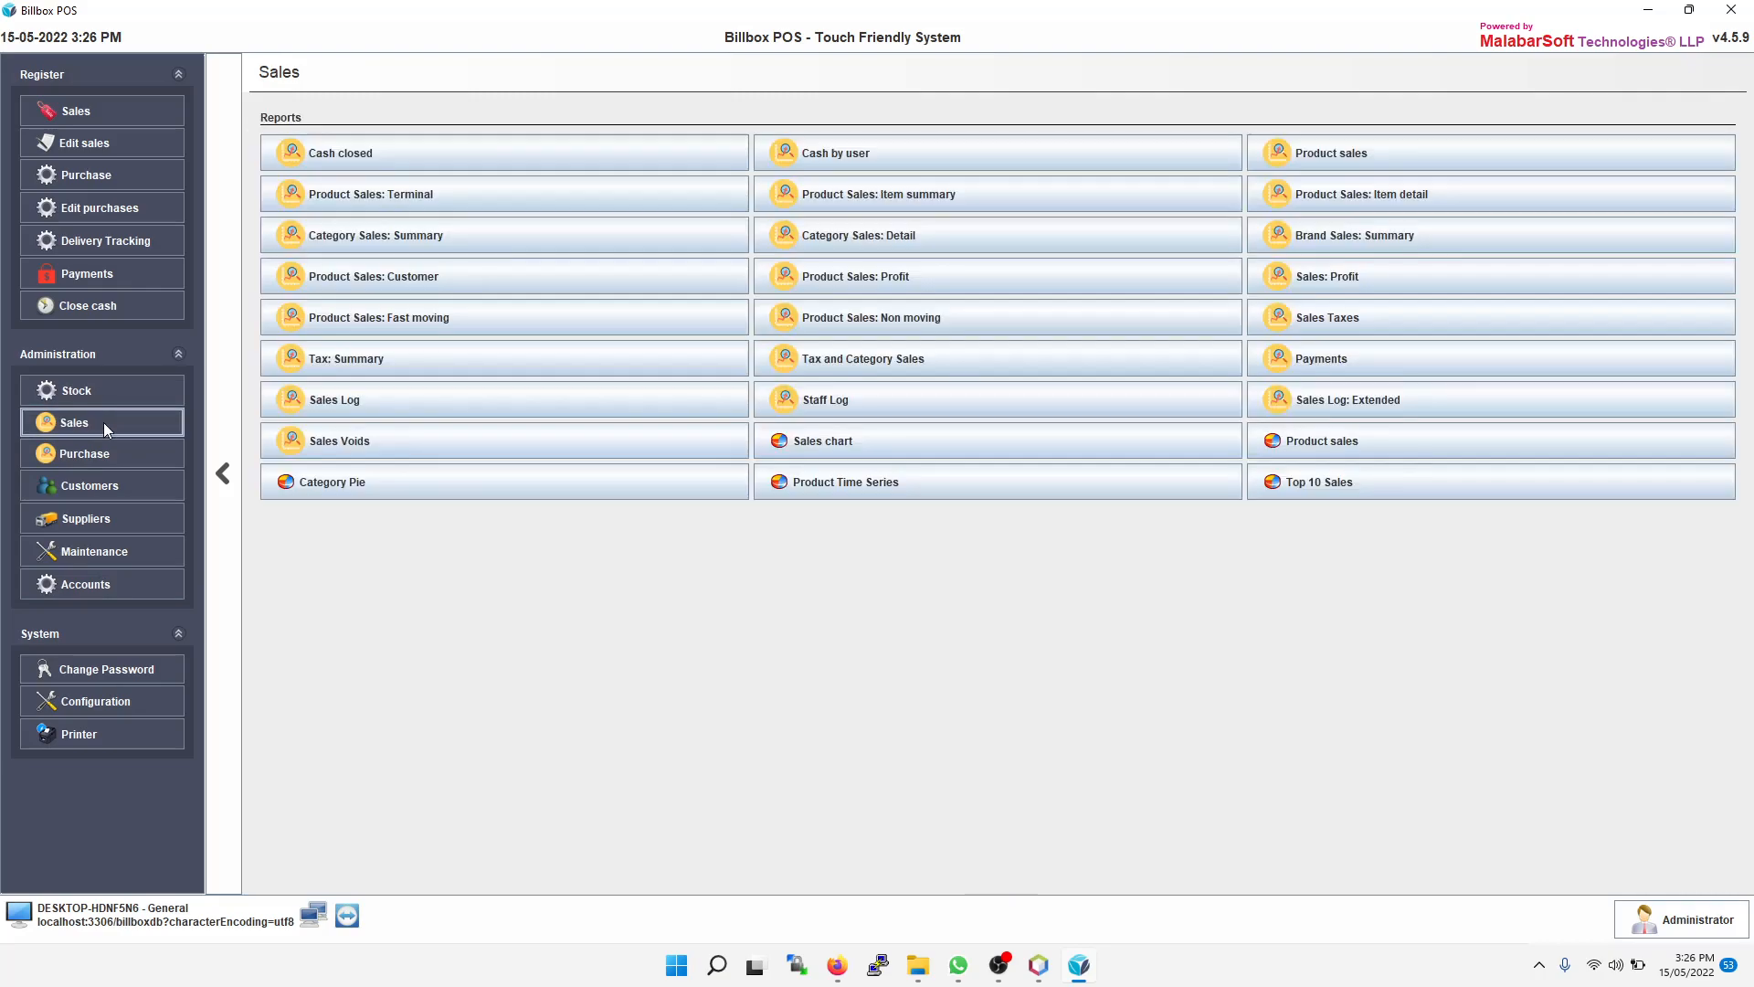
click(435, 238)
click(1691, 205)
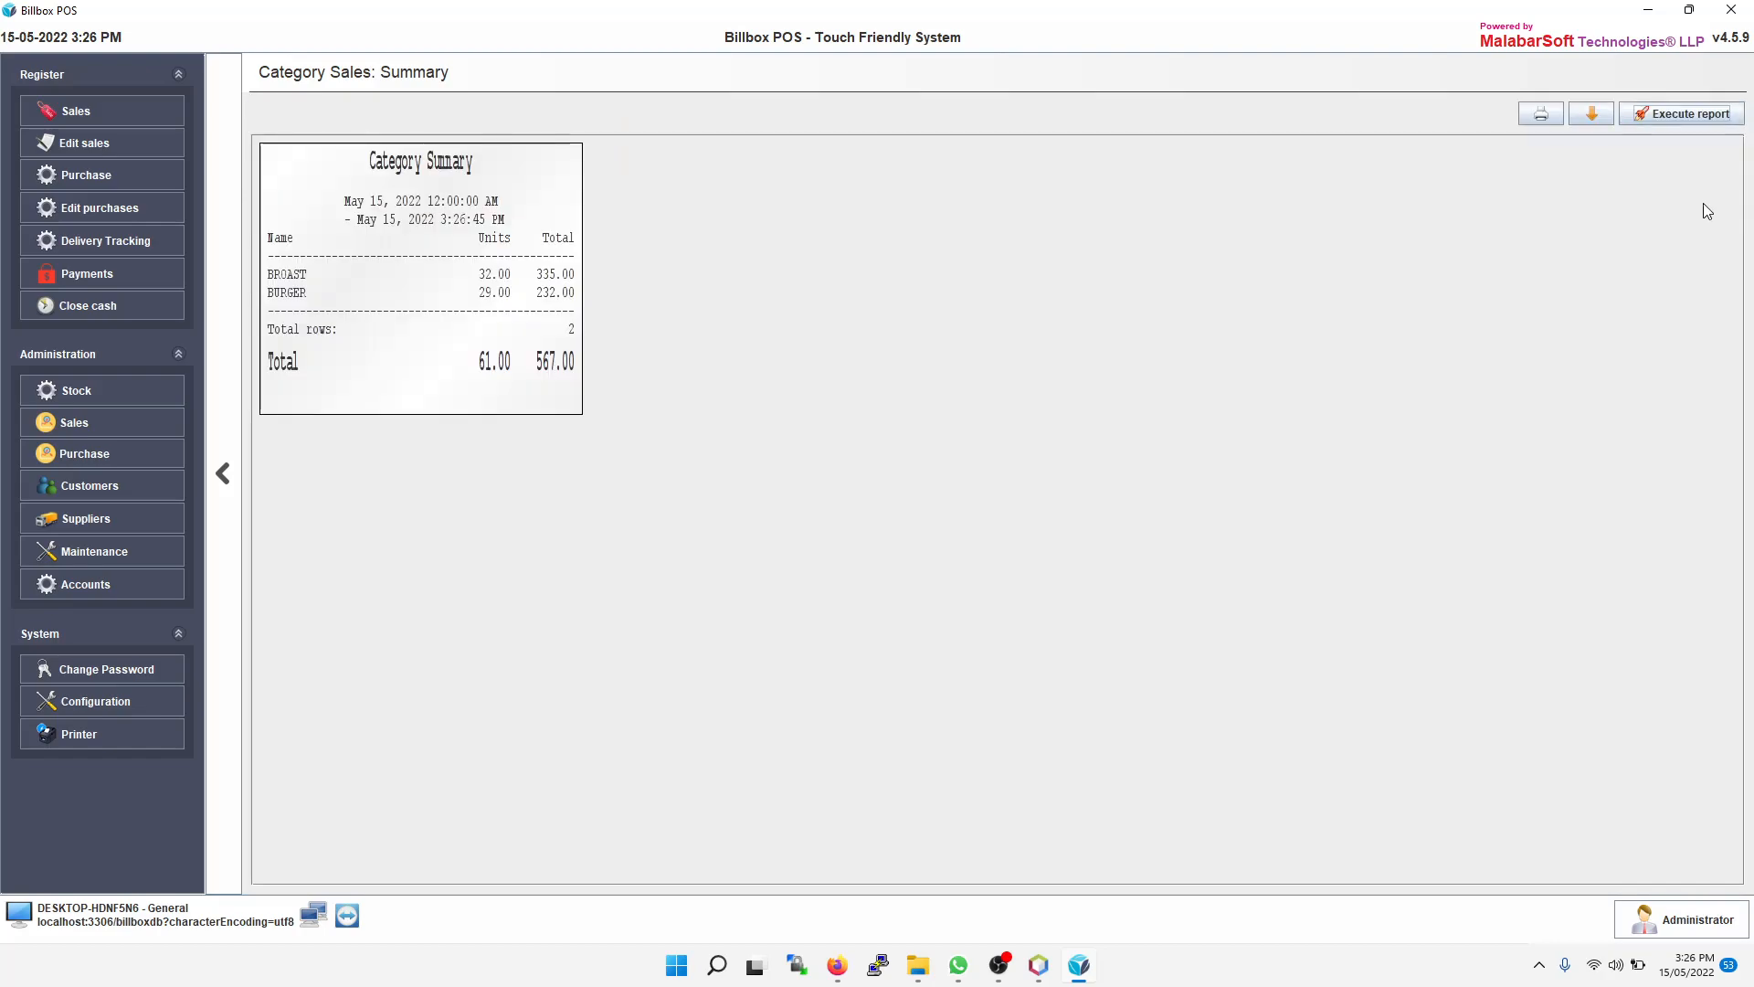
Step: Open the Close cash summary, then Edit sales to view the latest receipt
click(97, 305)
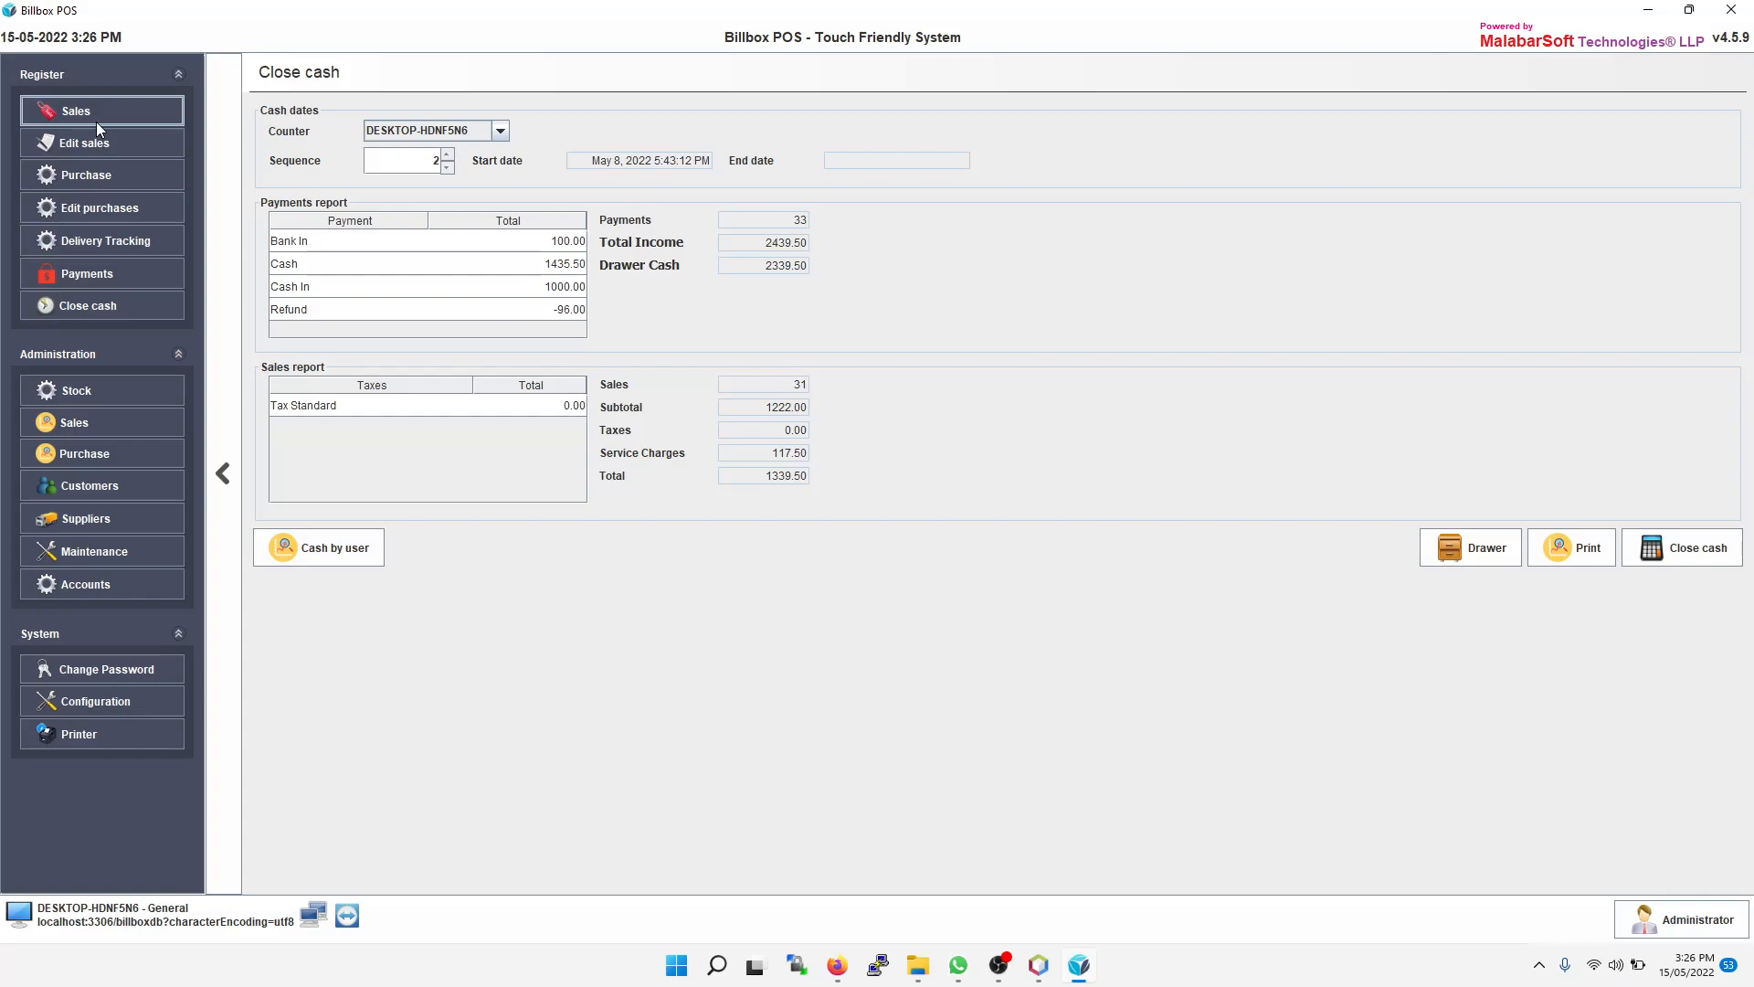
click(107, 141)
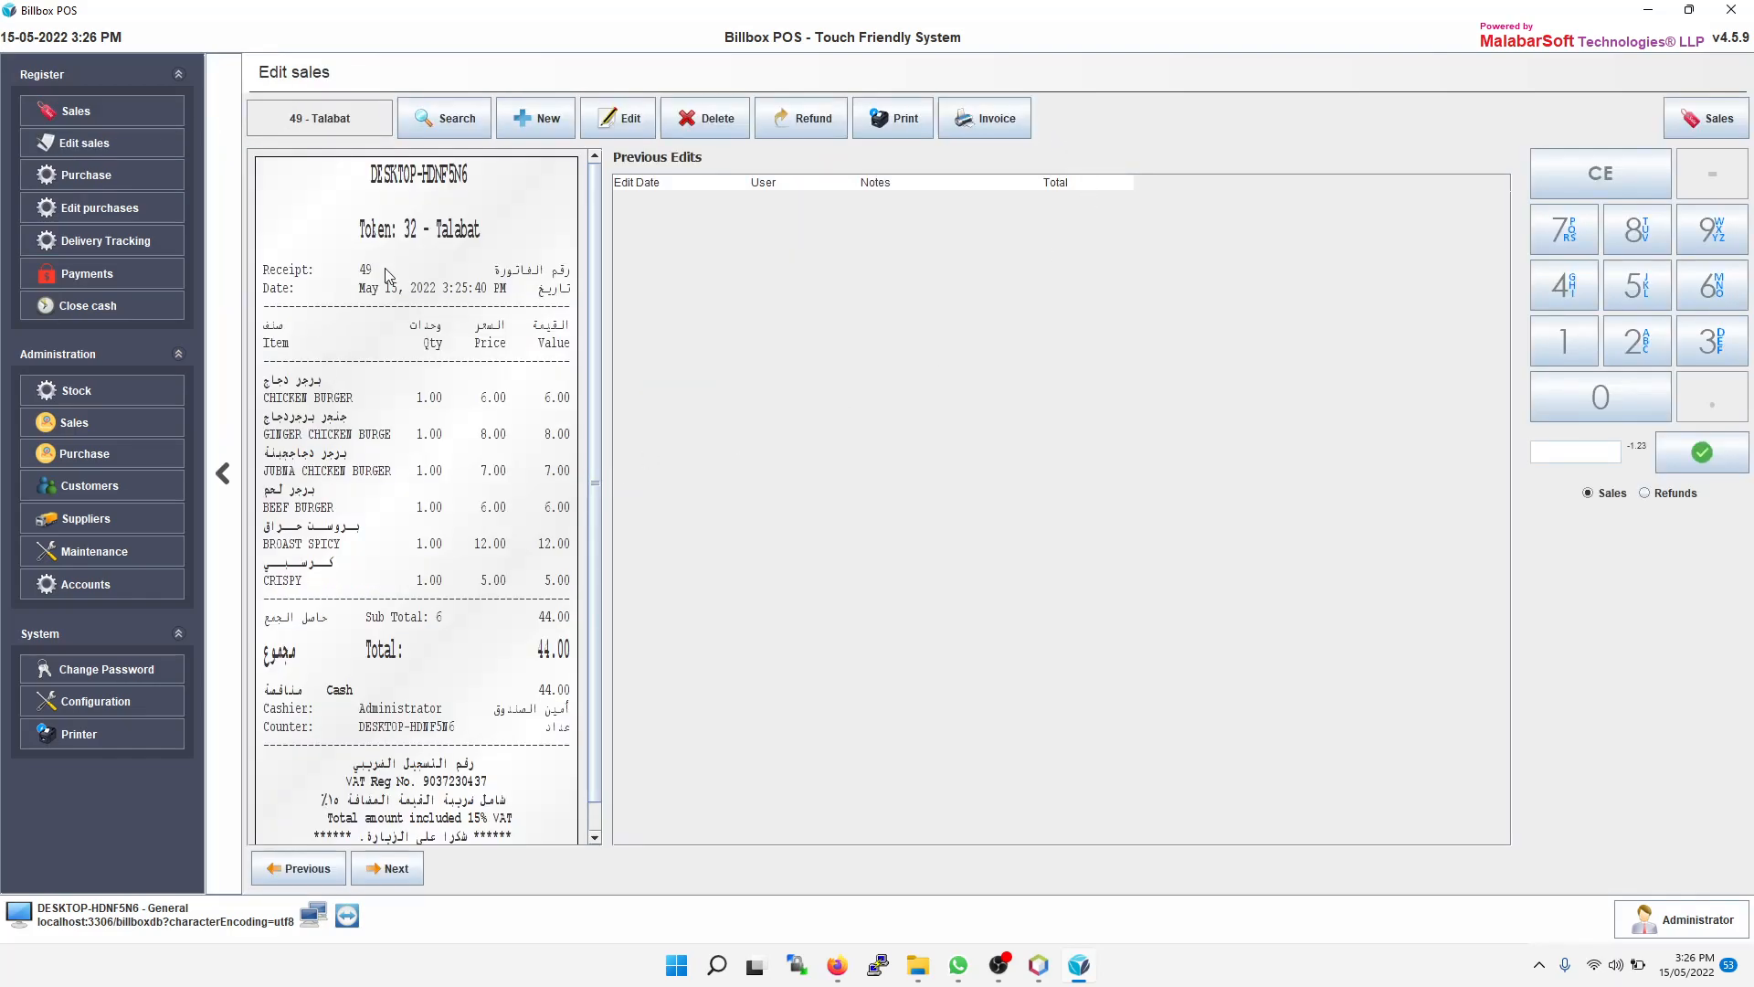